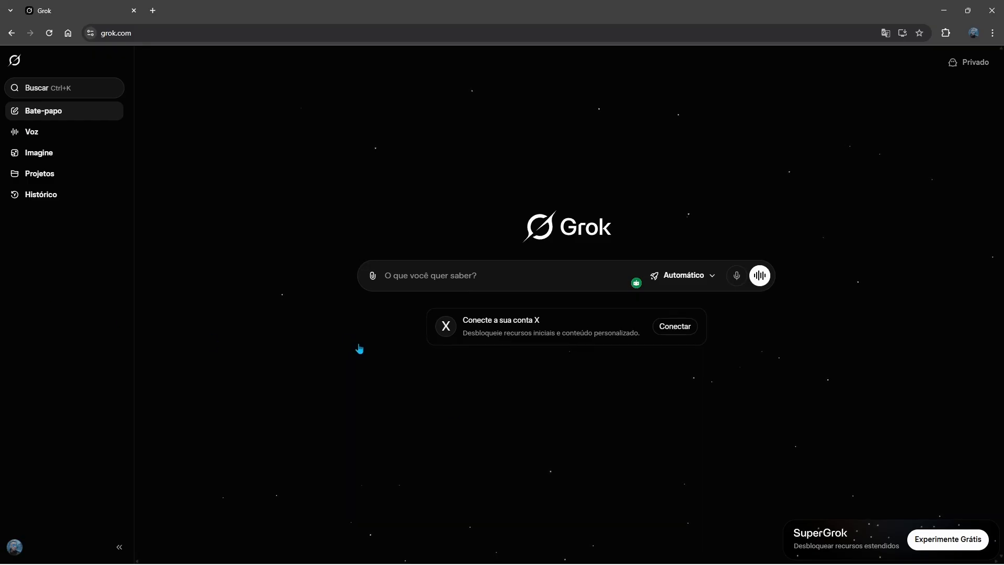
- View the SuperGrok free trial offer and close the browser window
left_click(939, 543)
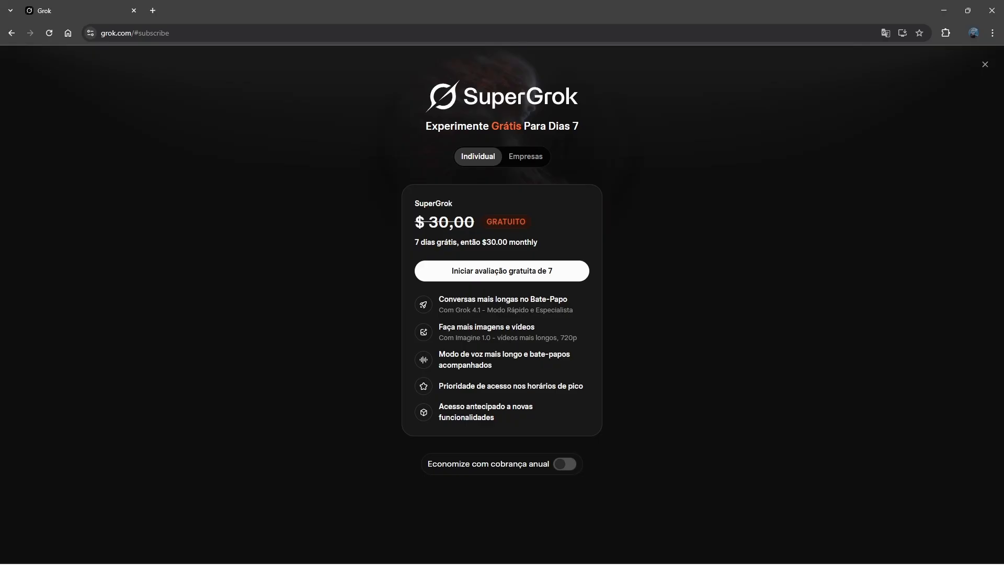
left_click(991, 10)
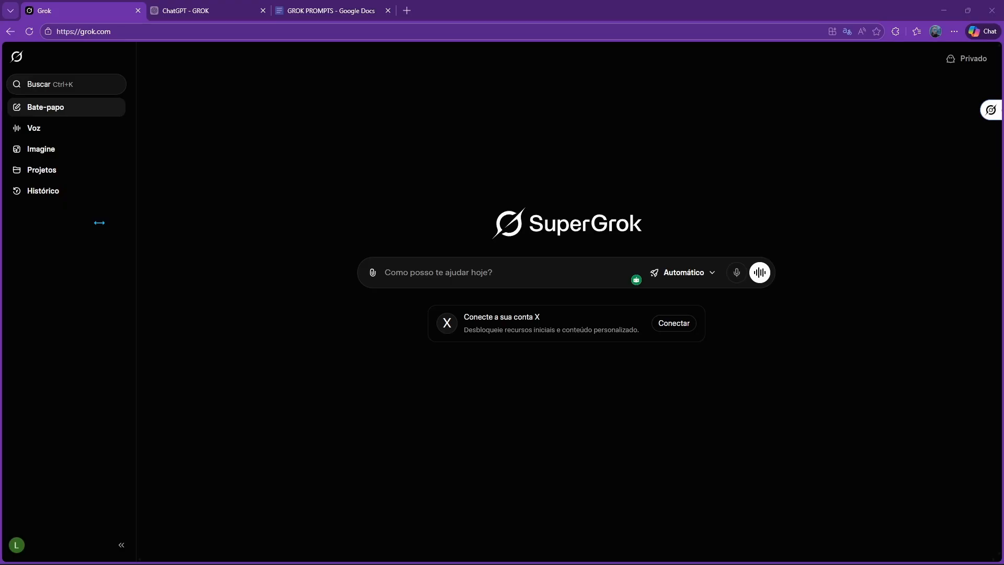
- Open Imagine and turn off automatic video generation in the behavior settings
left_click(46, 158)
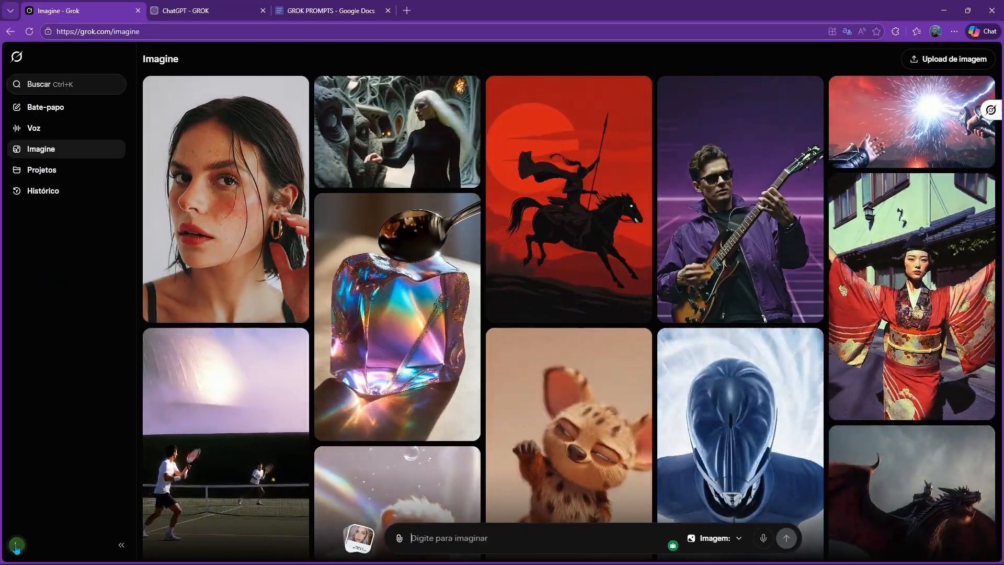
left_click(16, 546)
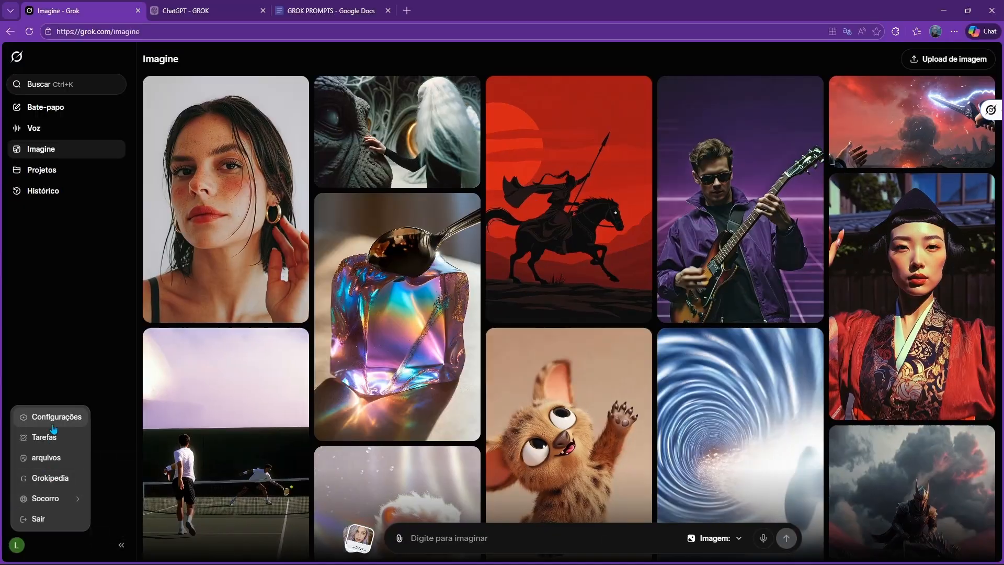
left_click(52, 417)
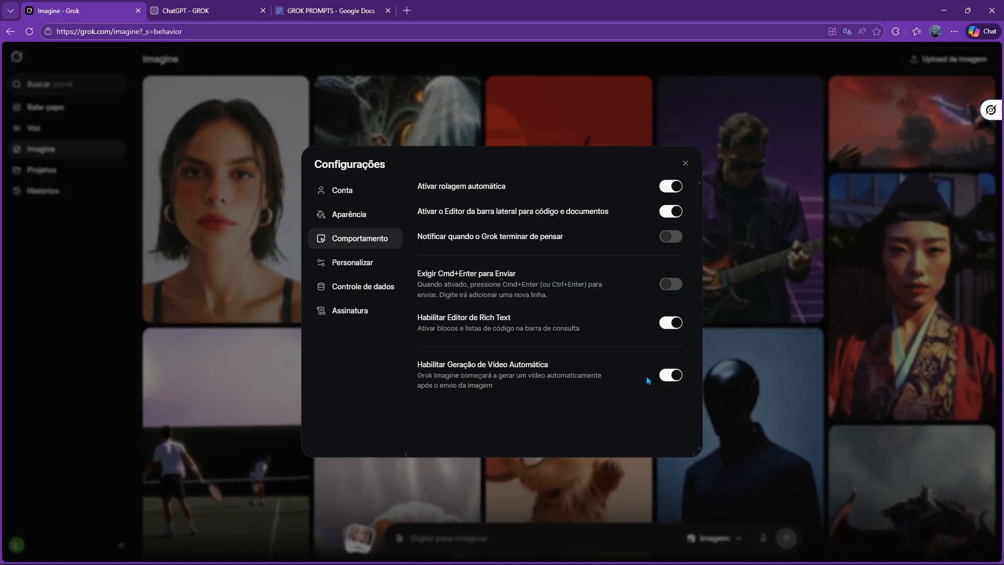
left_click(671, 379)
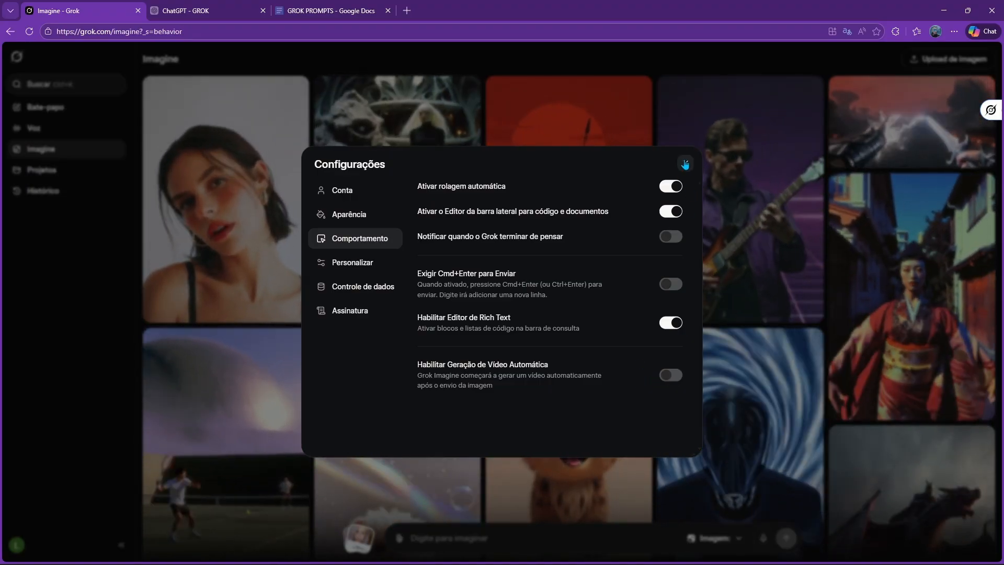
left_click(685, 162)
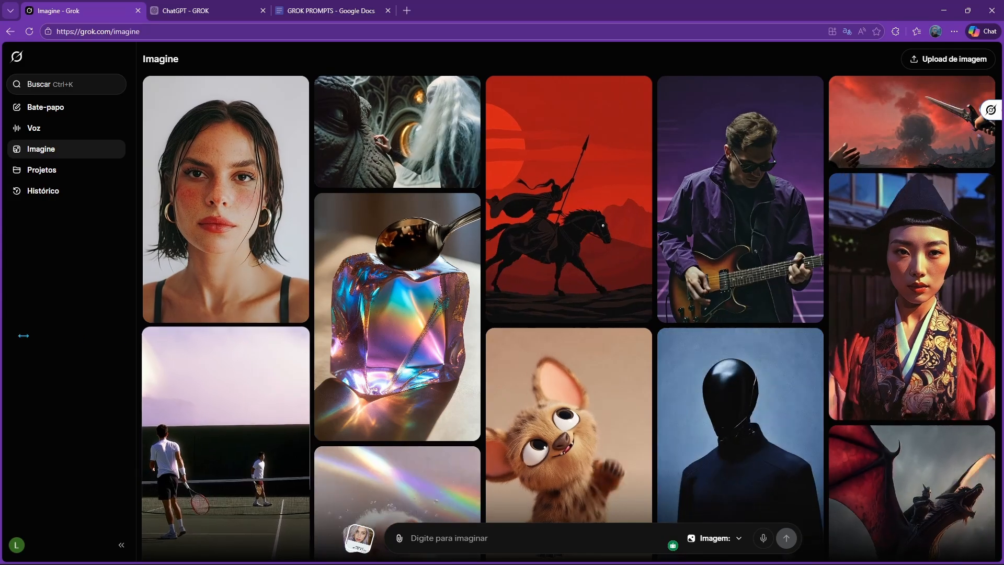
left_click(58, 346)
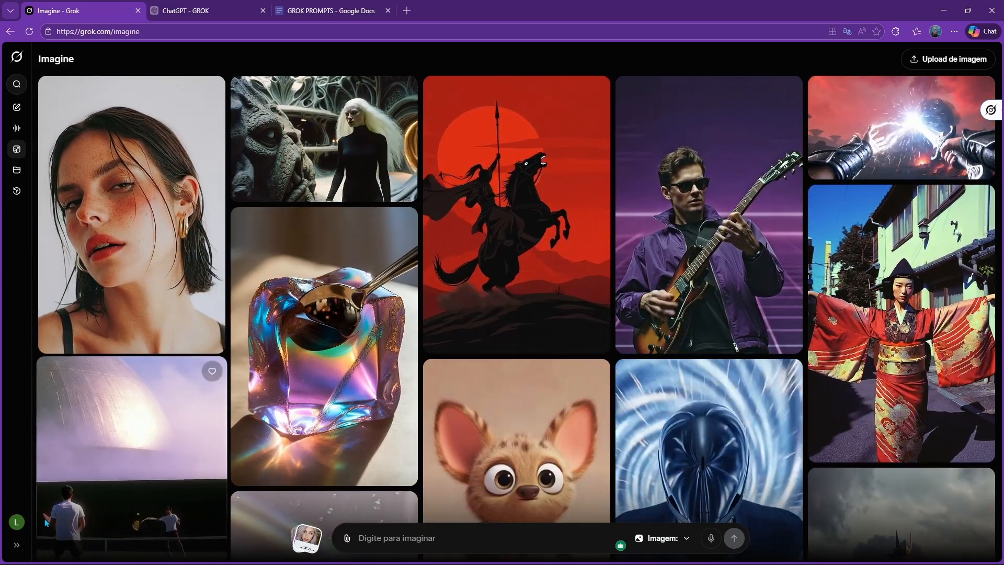
left_click(21, 398)
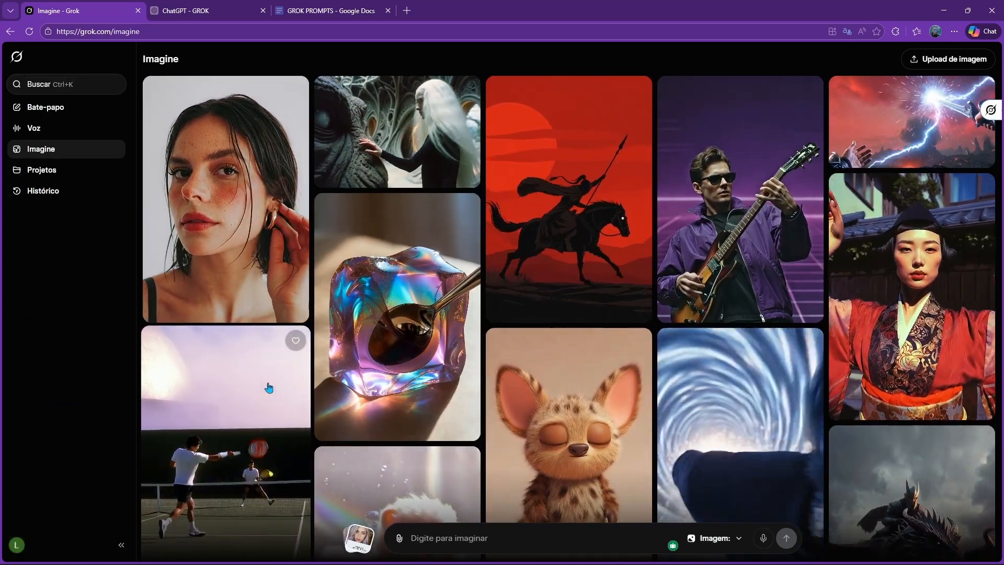
- Upload the white Samoyed image _model_nanobanana_2k_202602212301.jpeg from the GROK folder to Imagine
mouse_move(427, 555)
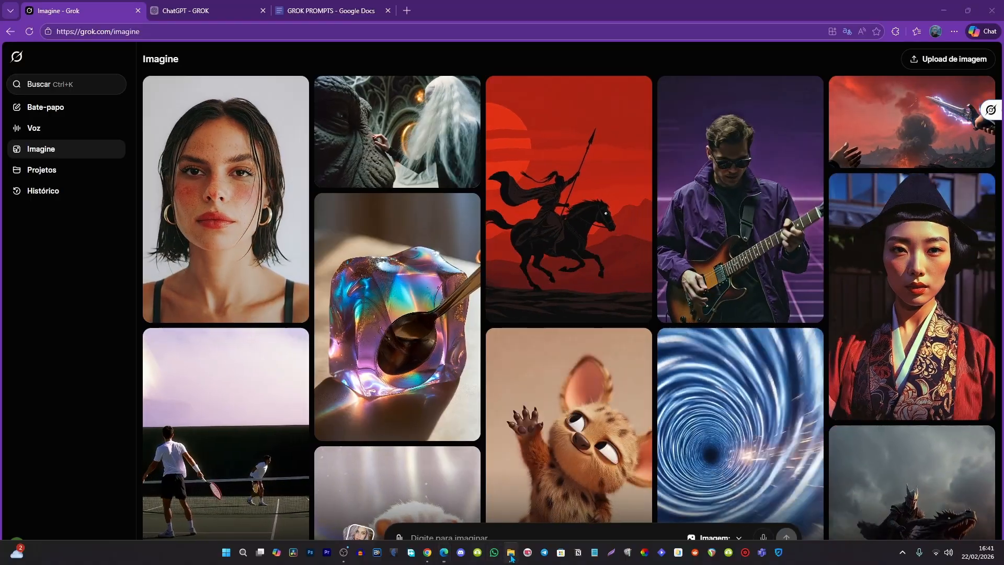
left_click(511, 553)
key("Return")
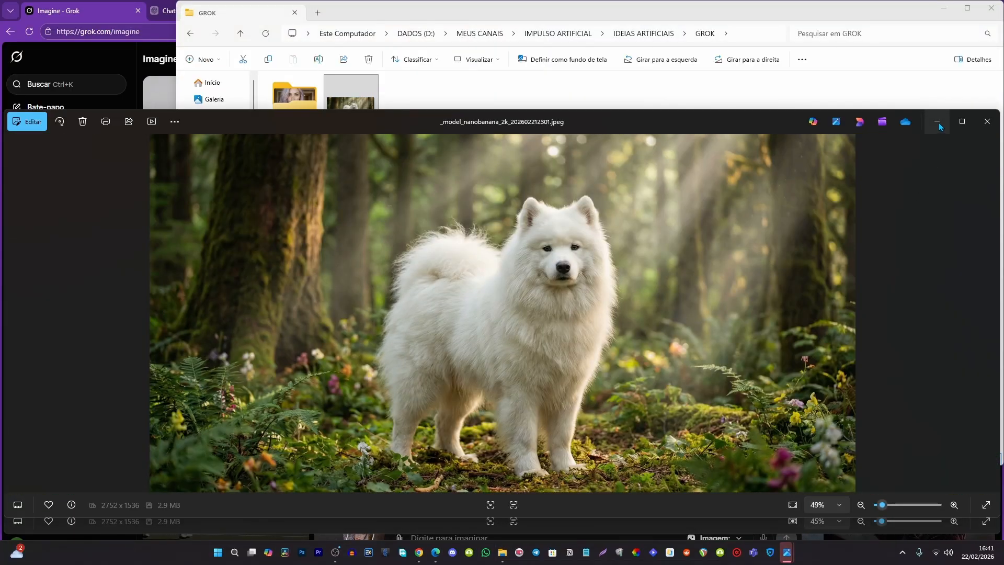
left_click(399, 44)
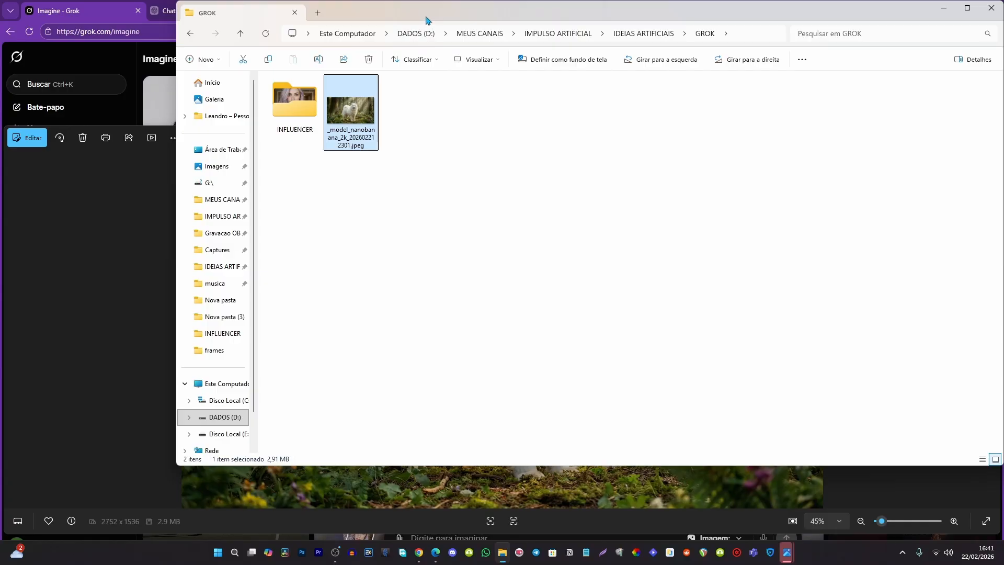
left_click_drag(426, 20, 363, 202)
left_click_drag(288, 292, 491, 225)
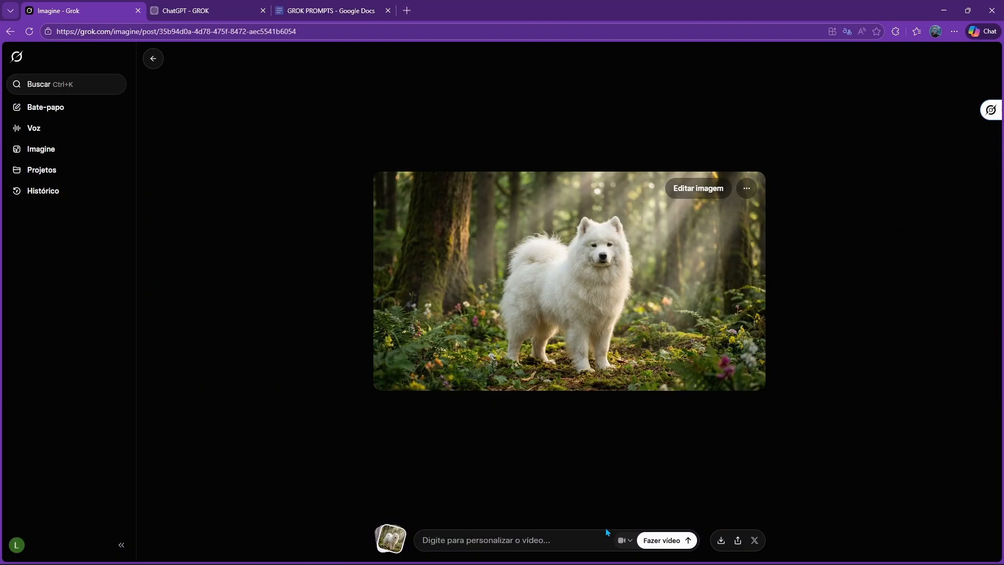
- Generate a video from the Samoyed image with 6s duration and 720p resolution, and play it back
left_click(630, 541)
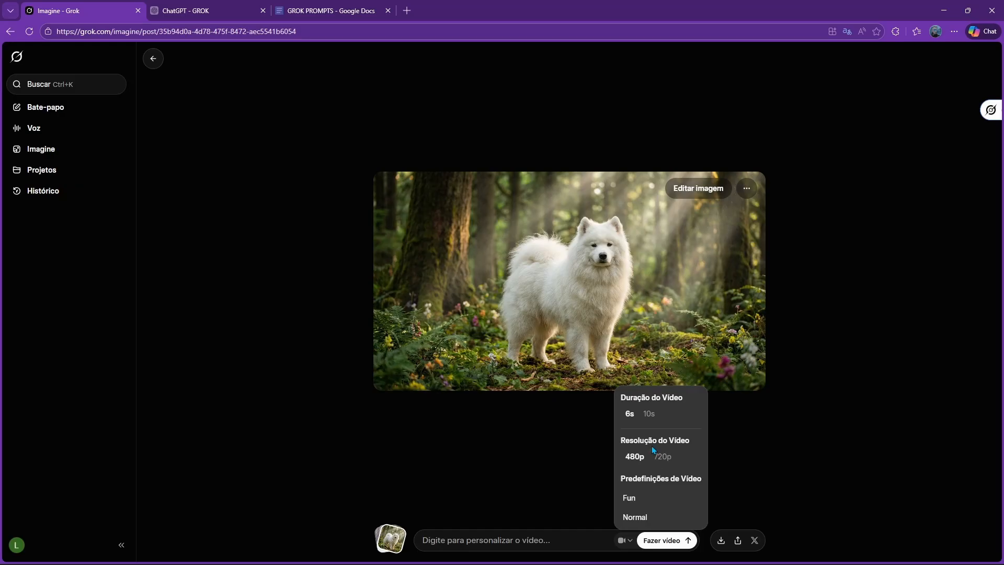
left_click(649, 419)
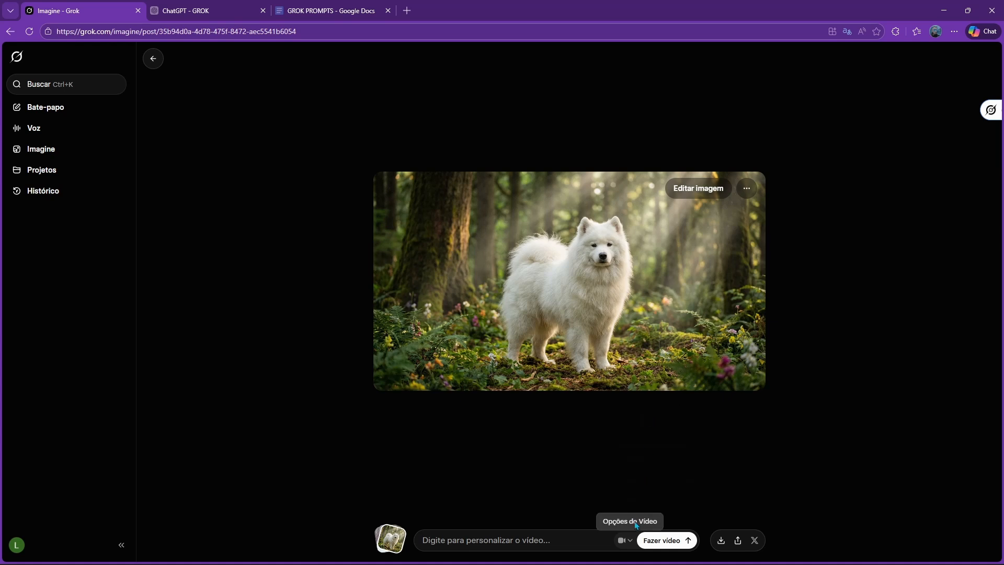
left_click(635, 537)
left_click(660, 456)
left_click(632, 541)
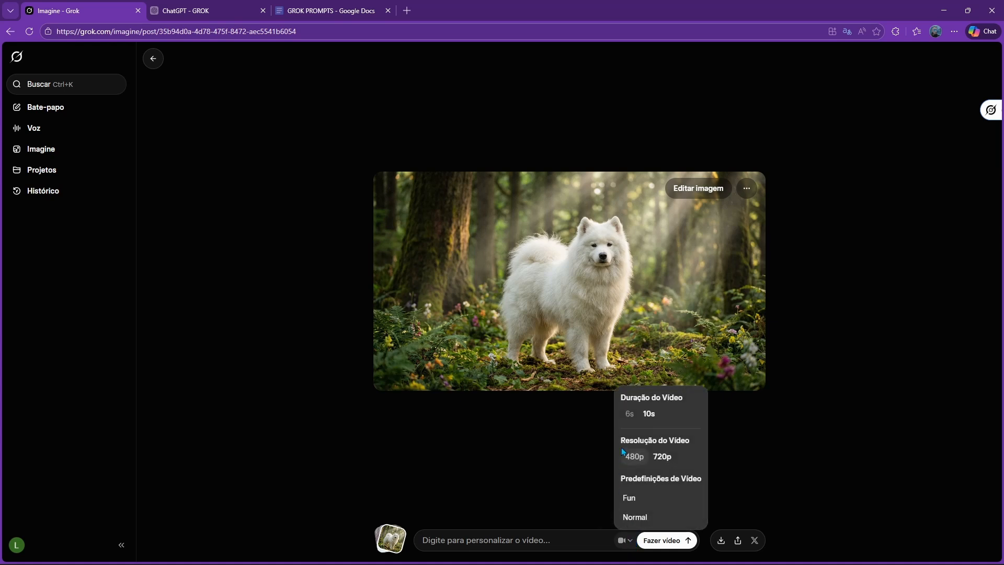
left_click(630, 421)
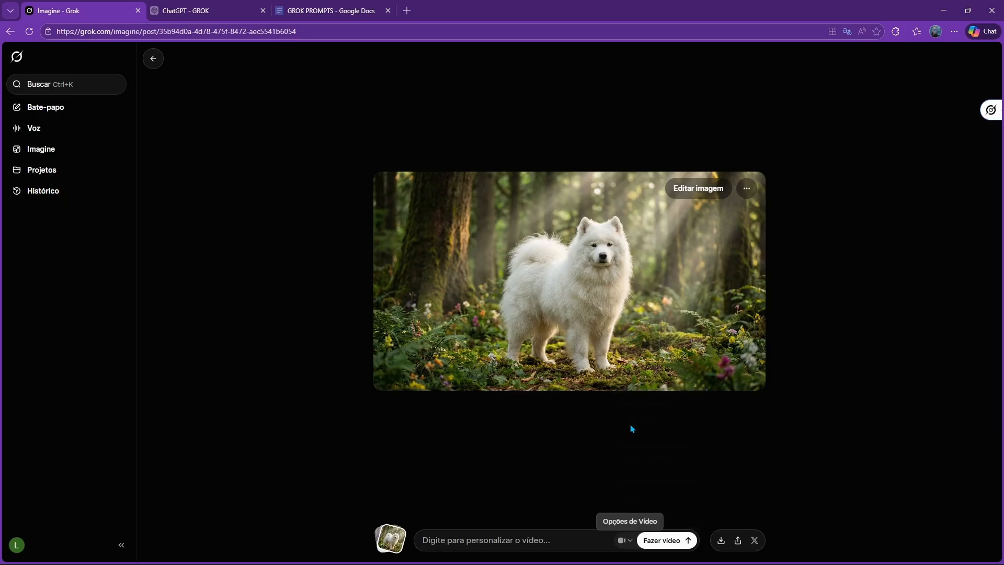
left_click(688, 540)
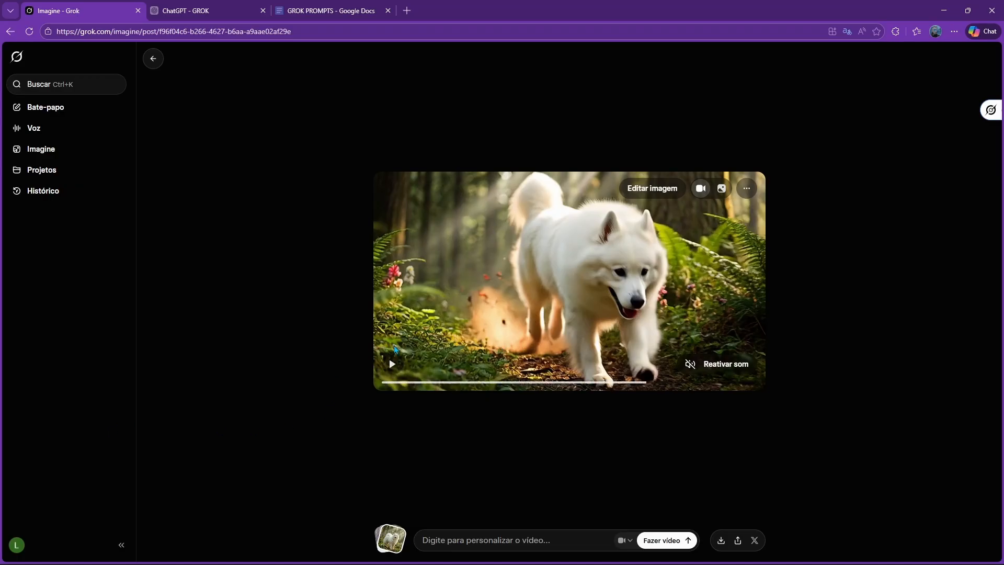
left_click(400, 355)
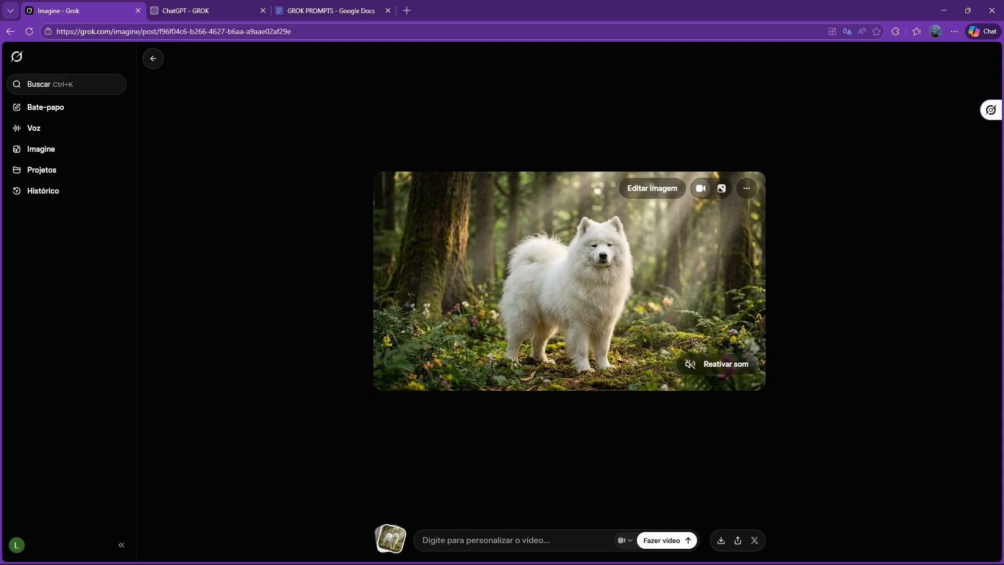
- Copy the HISTORIA DO CACHORRO prompt from the GROK PROMPTS document into a new chat in ChatGPT's GROK project
left_click(322, 9)
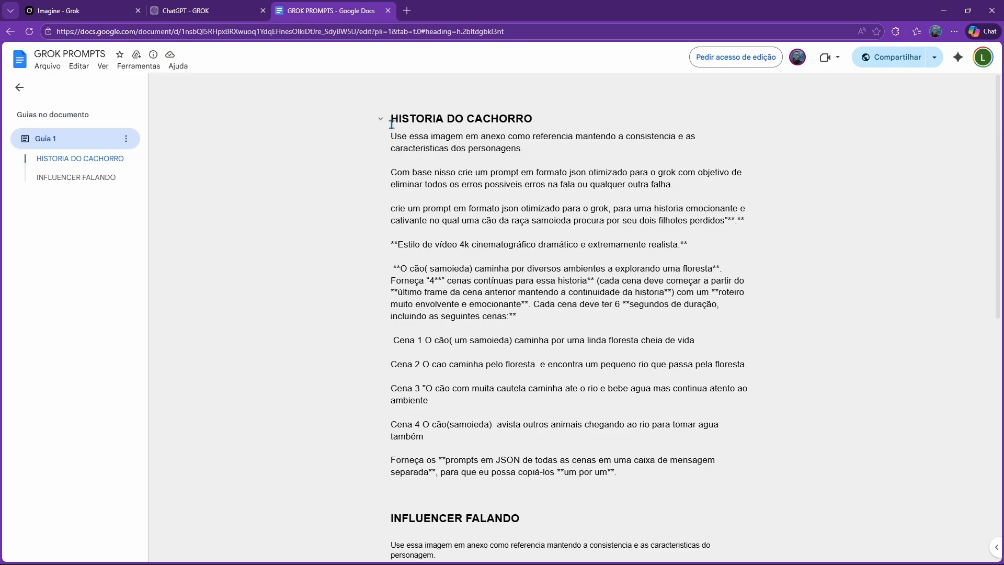
left_click_drag(392, 135, 617, 430)
left_click(210, 8)
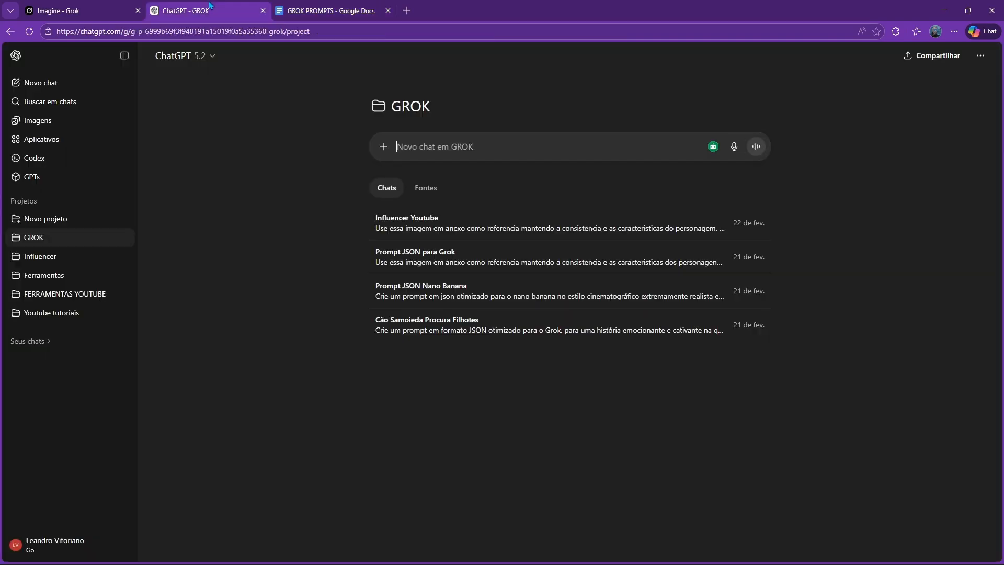
key("ctrl+v")
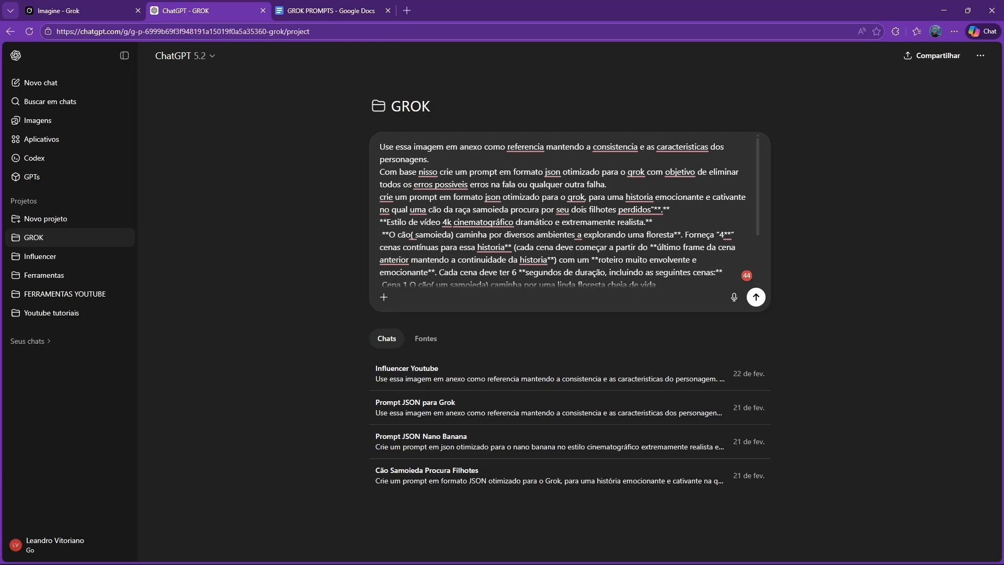
- Attach the Samoyed image from the GROK folder to the prompt and send the message
key("super")
left_click(487, 552)
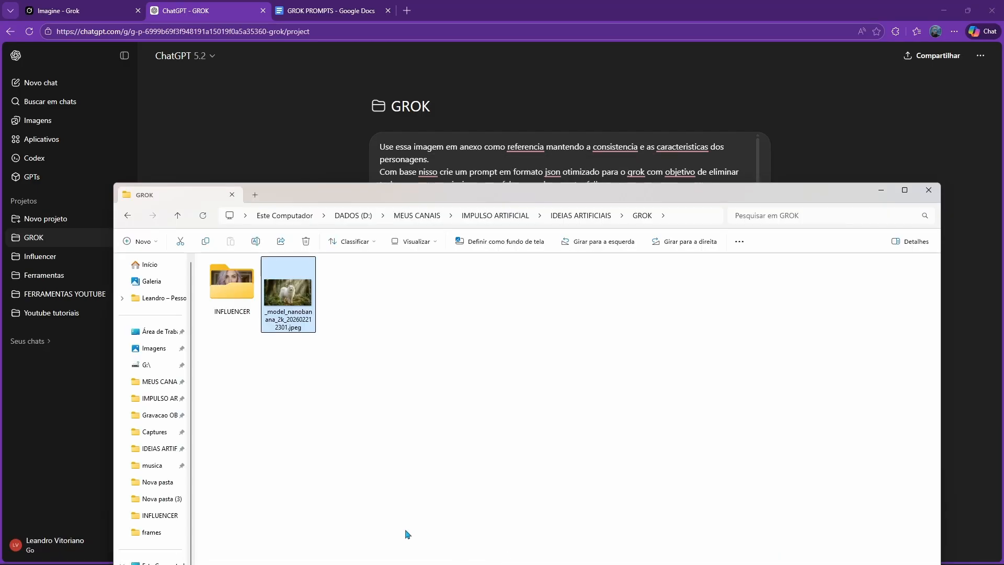
left_click_drag(271, 291, 560, 272)
scroll(582, 307, "down", 3)
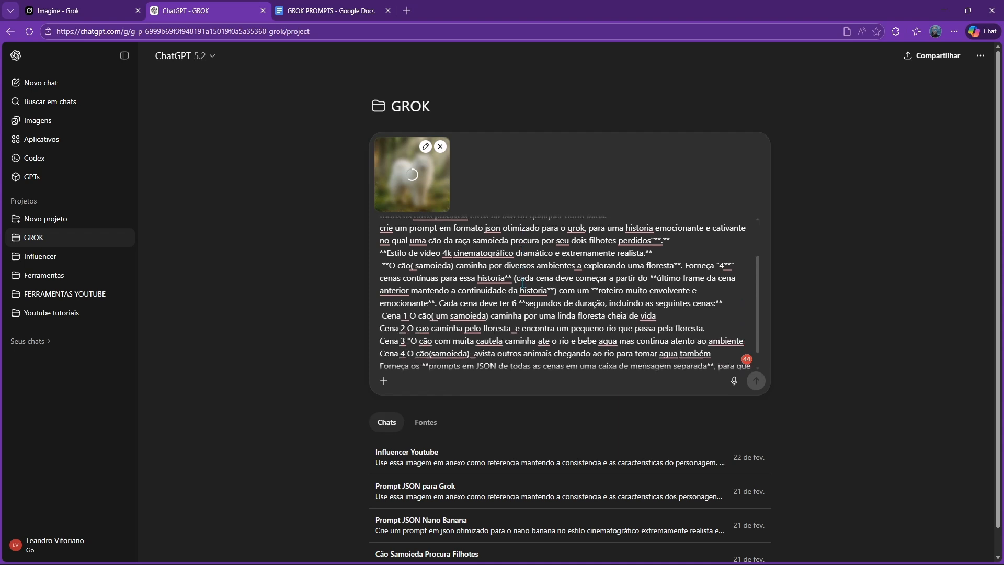
key("Return")
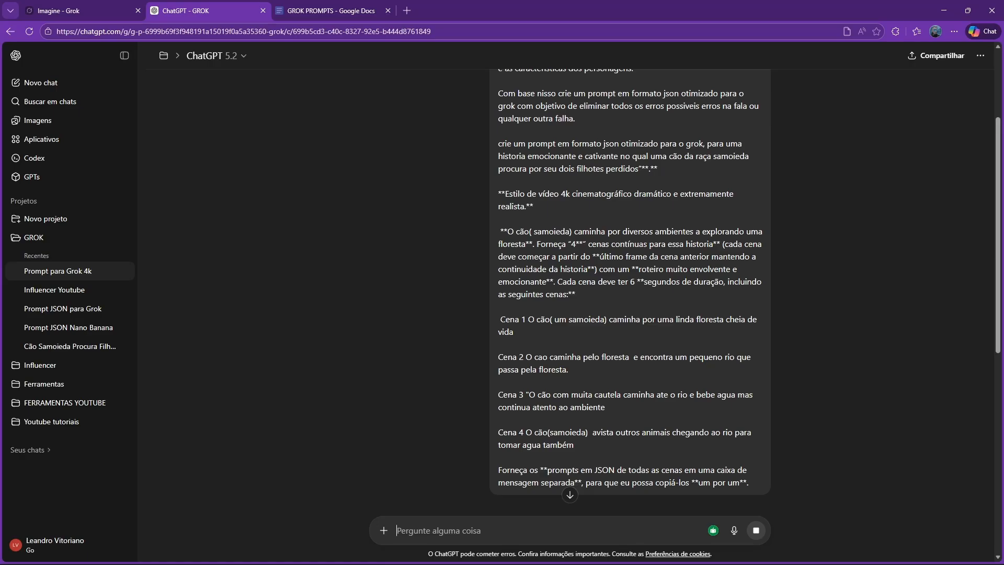
- Examine the JSON prompts in the reply for scenes 1 to 4
scroll(563, 293, "down", 15)
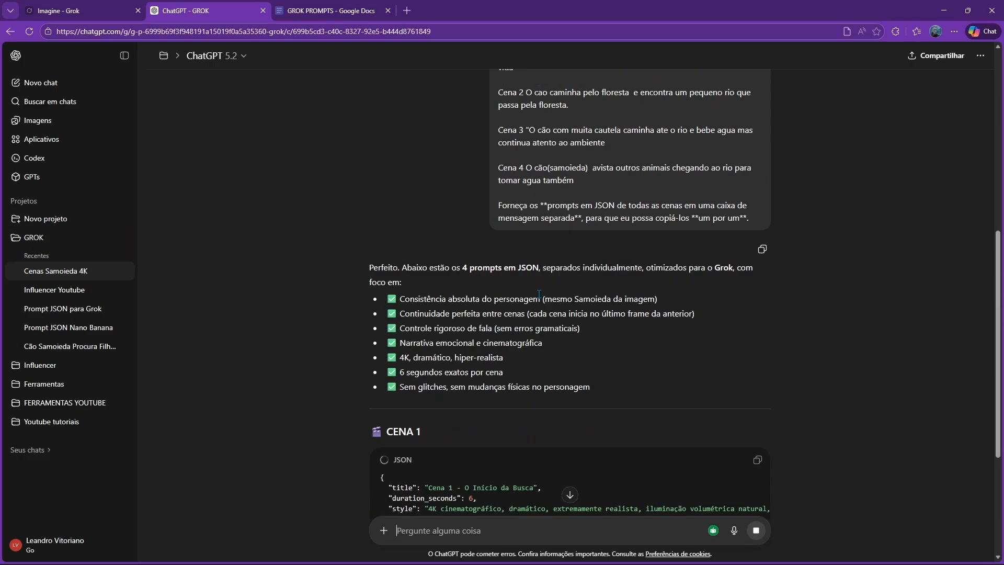
scroll(562, 292, "up", 12)
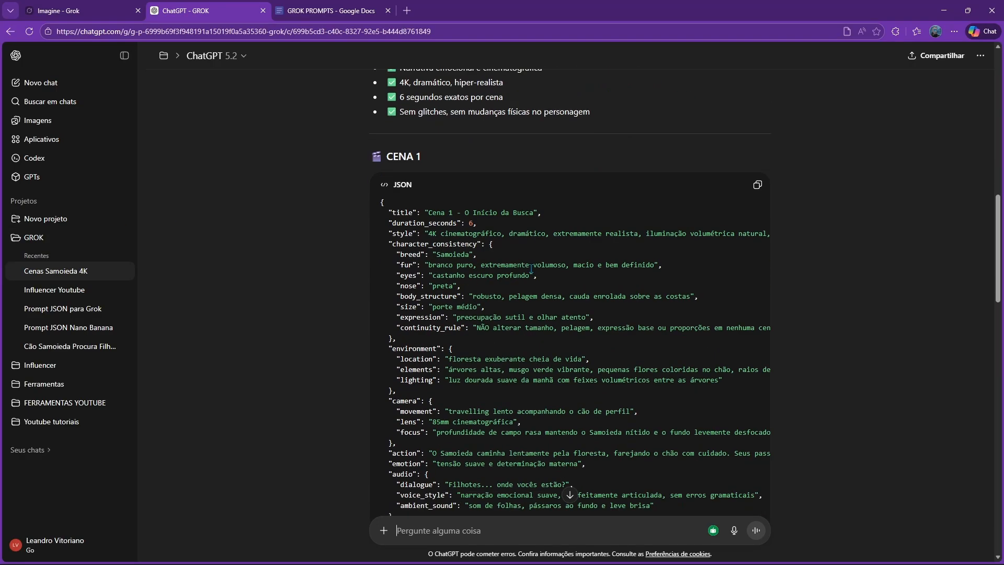
scroll(530, 268, "down", 6)
scroll(530, 268, "down", 15)
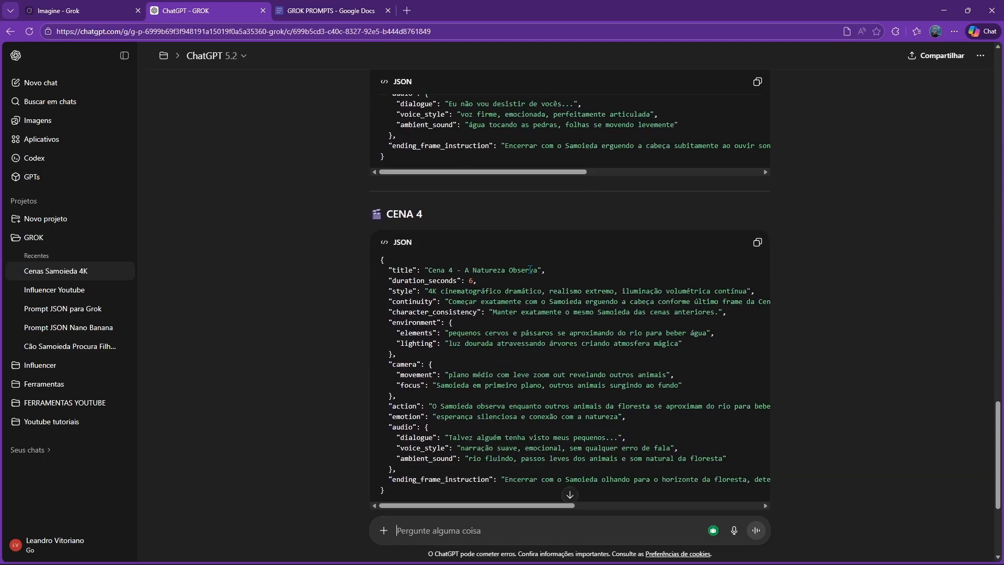
scroll(498, 214, "up", 14)
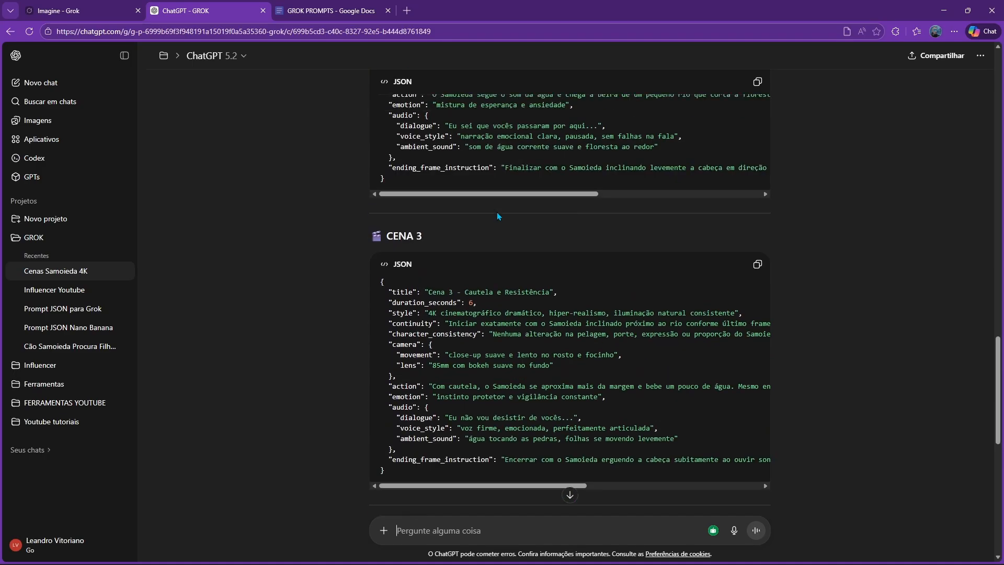
scroll(496, 212, "down", 9)
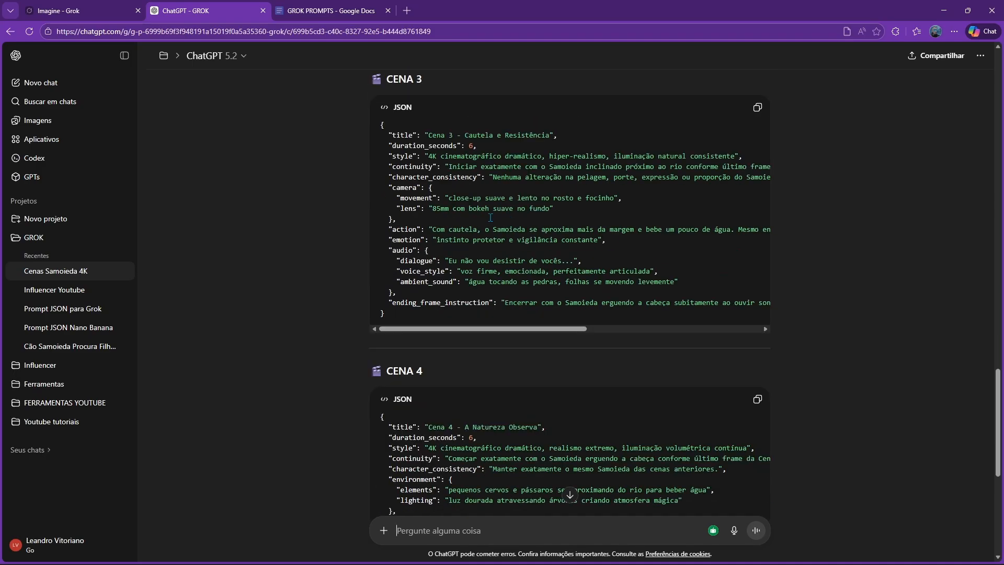
- Switch back to Grok, return to the Imagine page and upload the Samoyed image again from the GROK folder
left_click(115, 5)
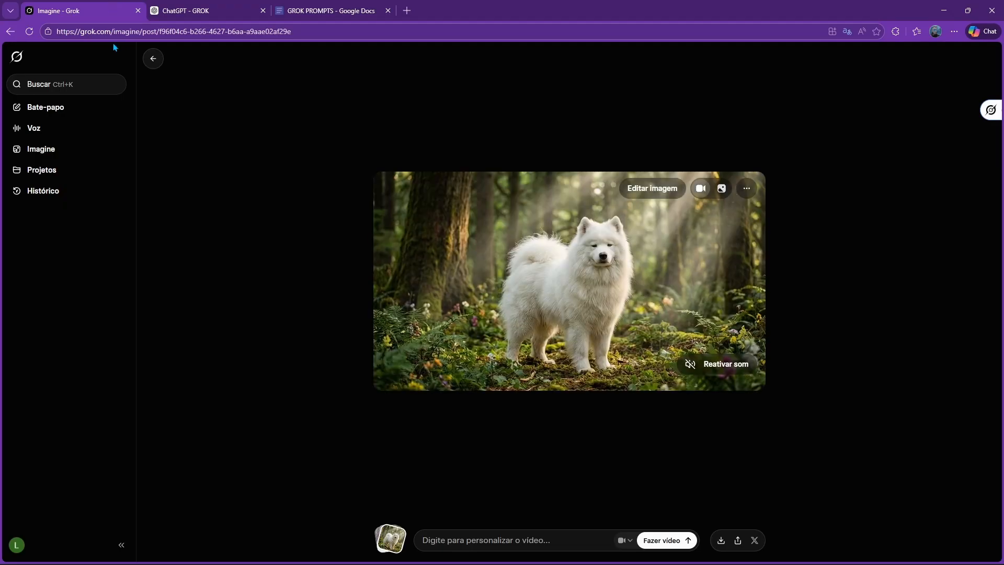
left_click(35, 151)
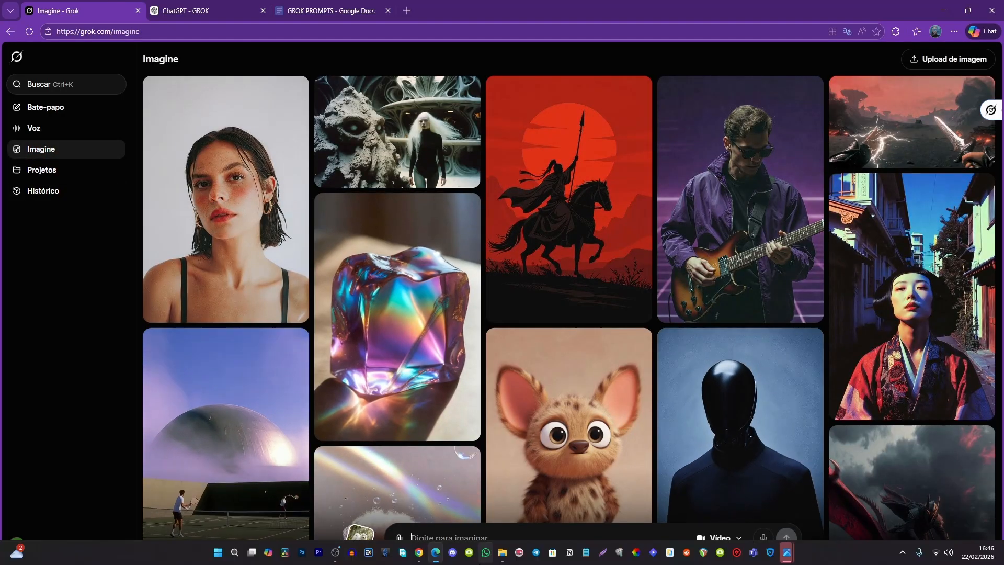
left_click(501, 554)
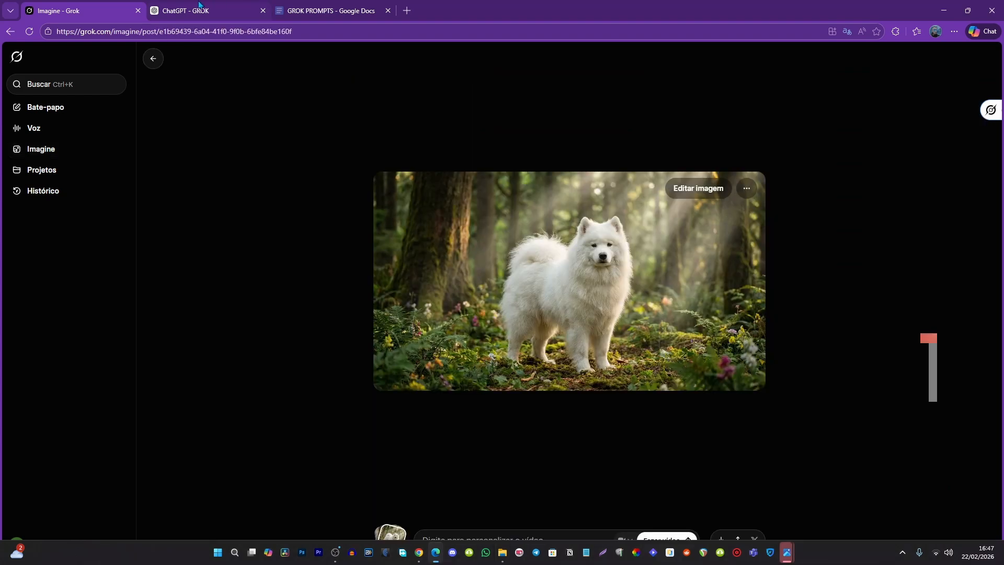
- Copy the CENA 1 JSON prompt from ChatGPT into Grok's prompt for the Samoyed image and generate the video
left_click(199, 7)
scroll(362, 210, "up", 3)
scroll(523, 234, "up", 8)
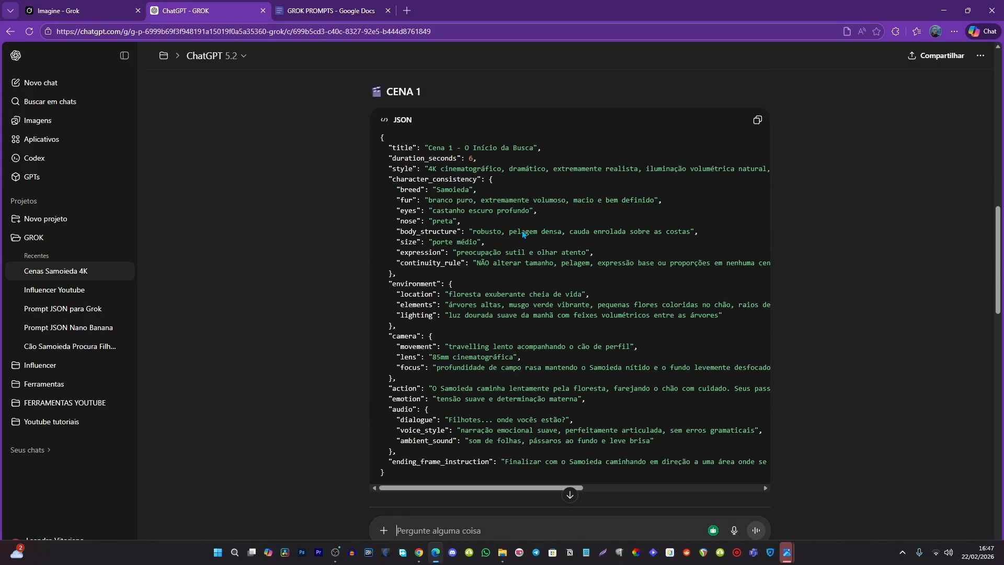
left_click(757, 226)
key("ctrl+shift+Tab")
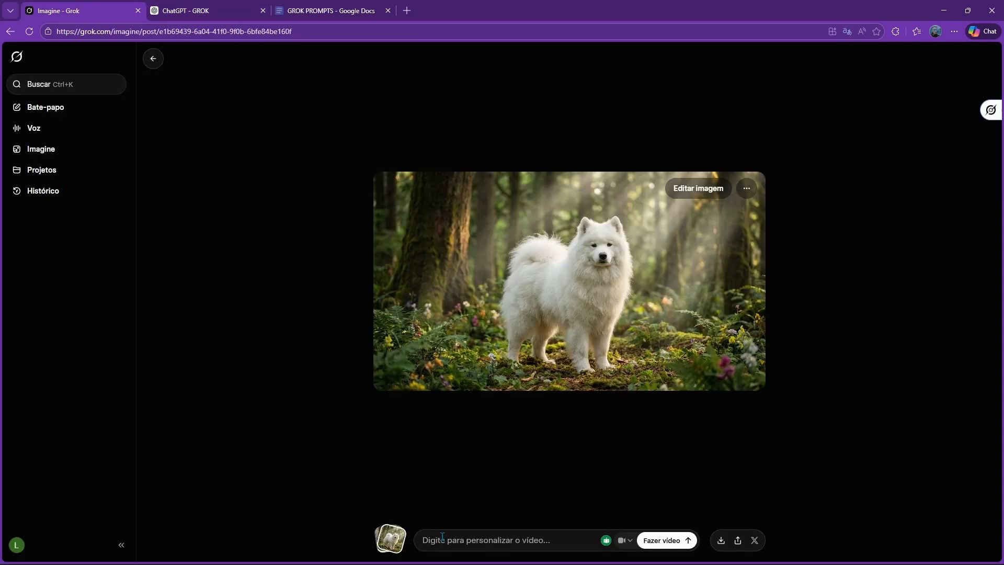
key("ctrl+v")
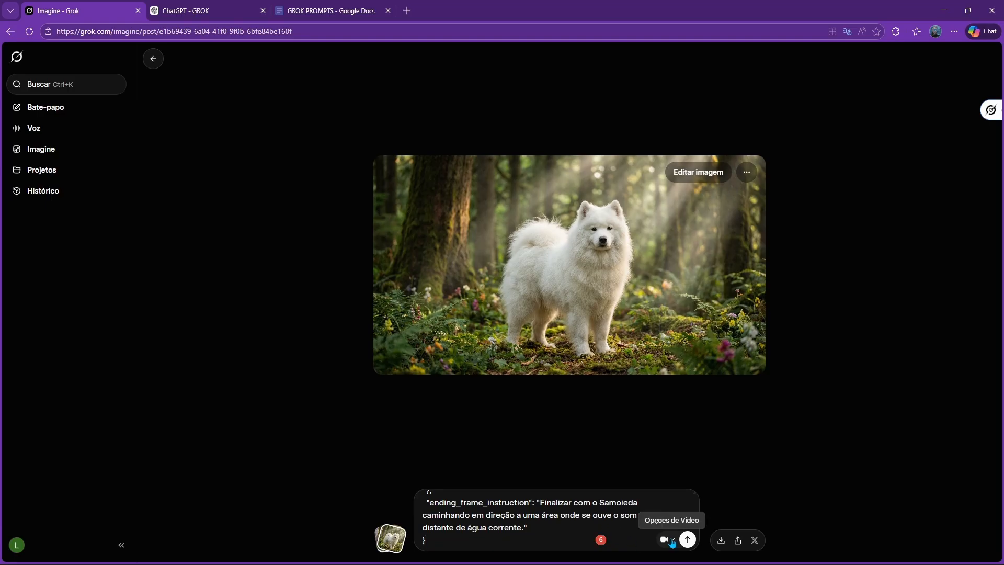
left_click(666, 539)
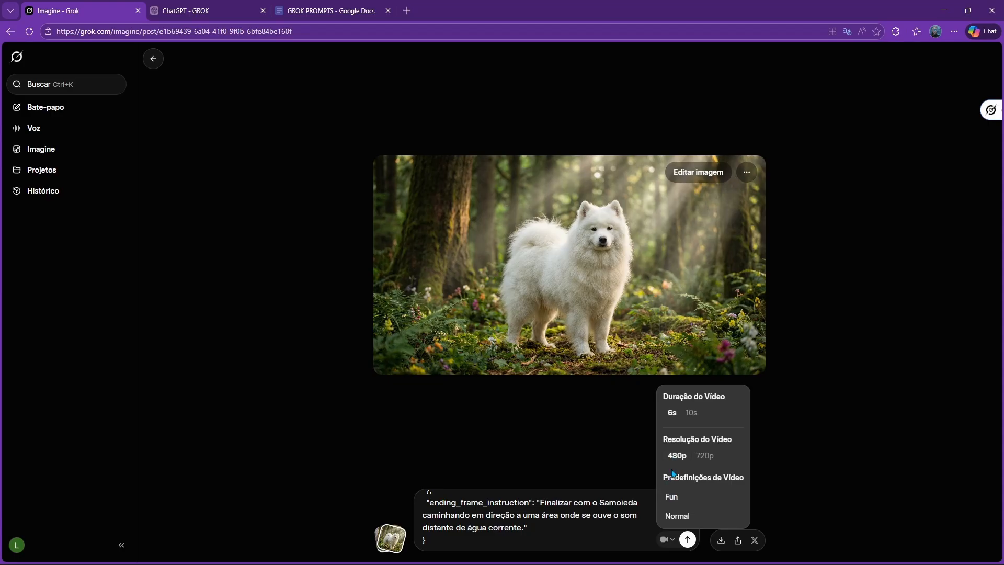
left_click(688, 540)
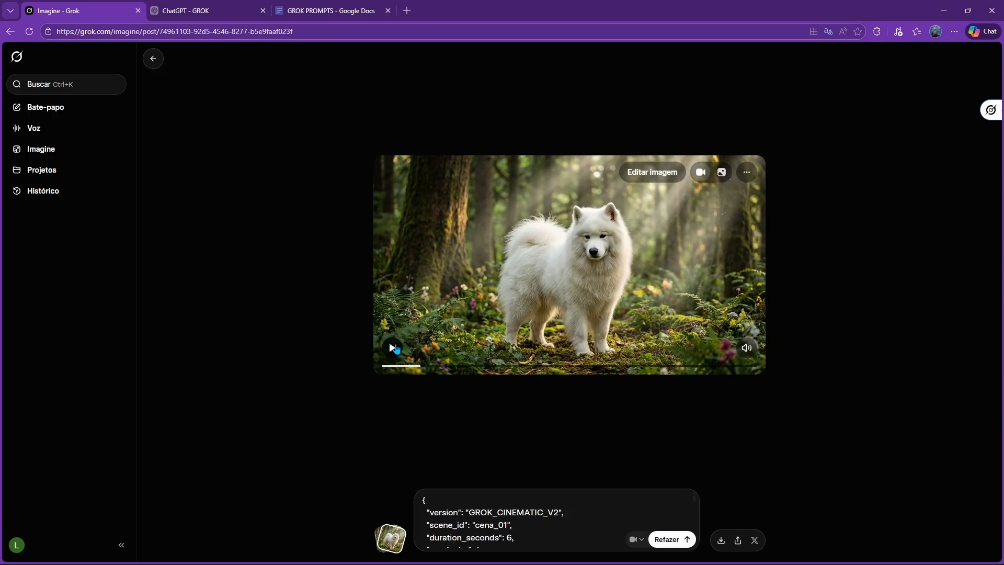
- Play back the generated scene 1 video and upscale it
left_click(392, 348)
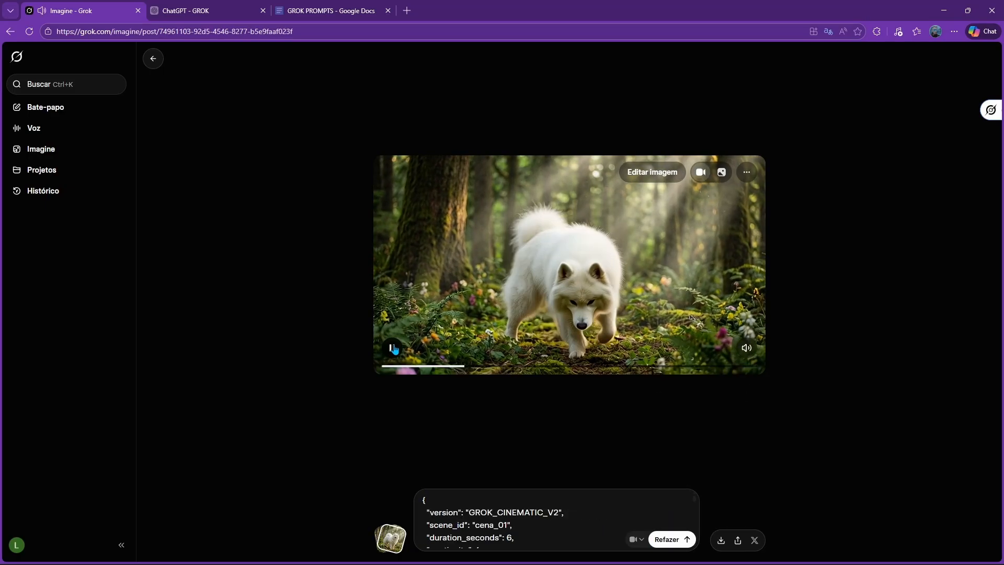
left_click(392, 348)
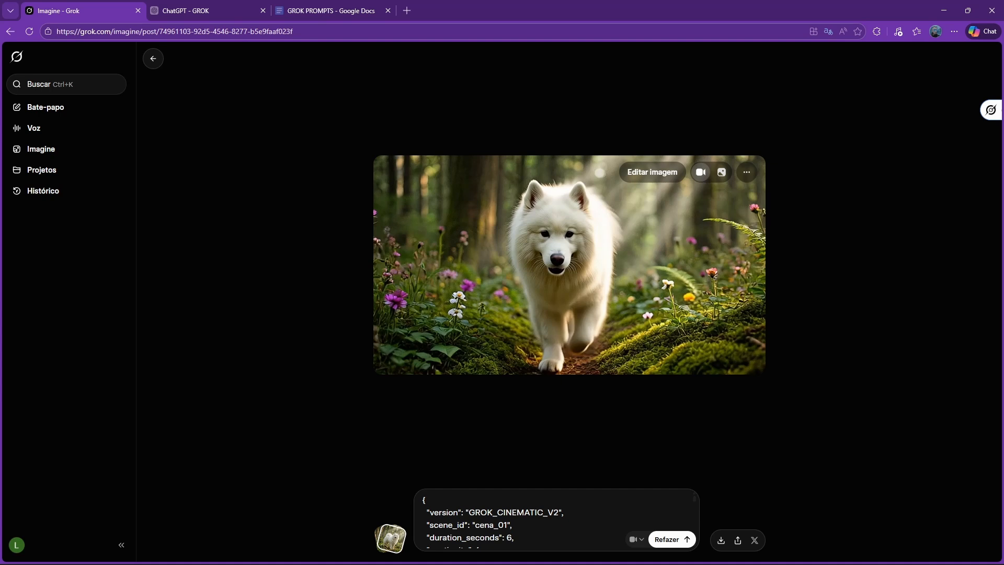
left_click(745, 172)
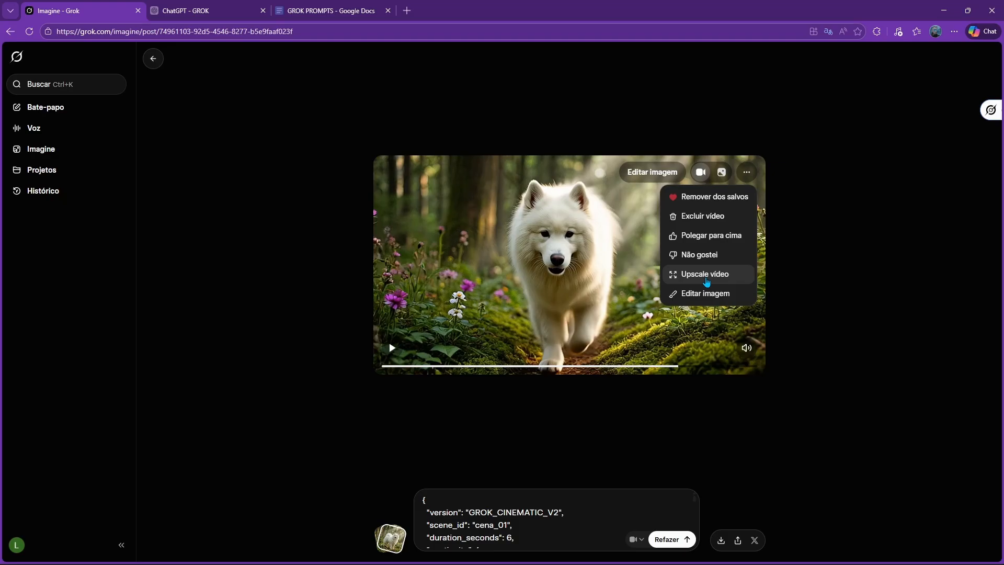
left_click(705, 275)
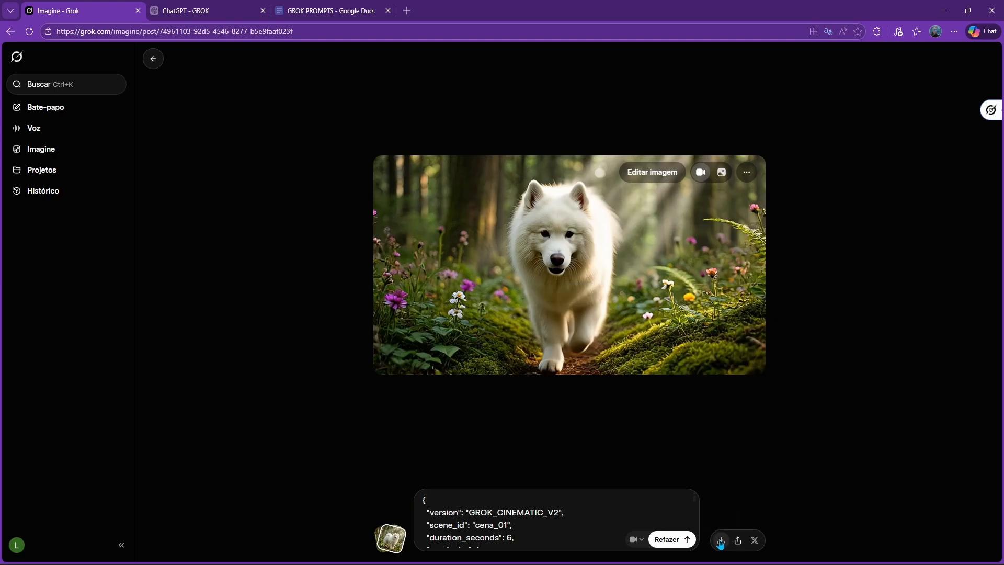
- Download the scene 1 video and save it as 1 in the GROK folder
left_click(720, 540)
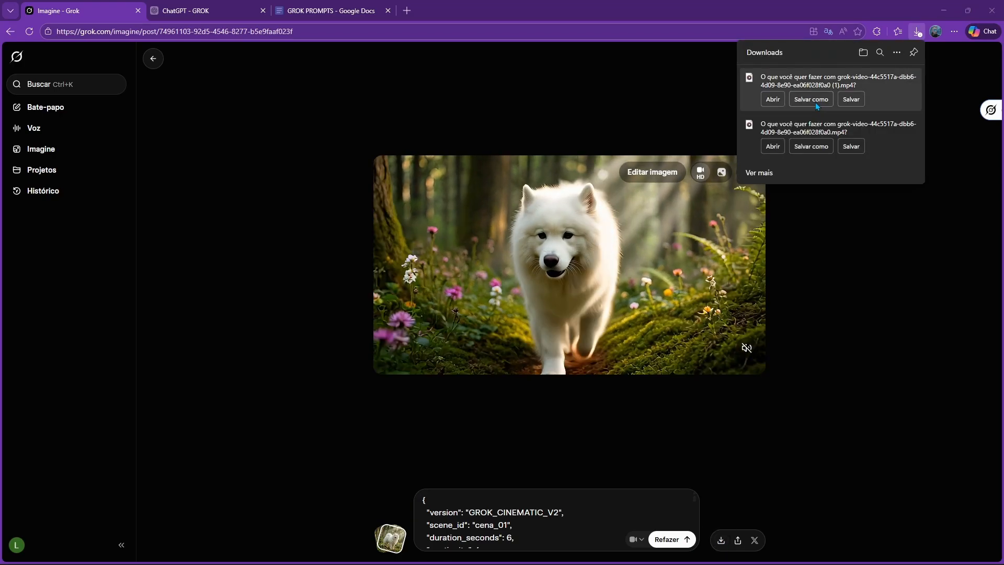
left_click(815, 102)
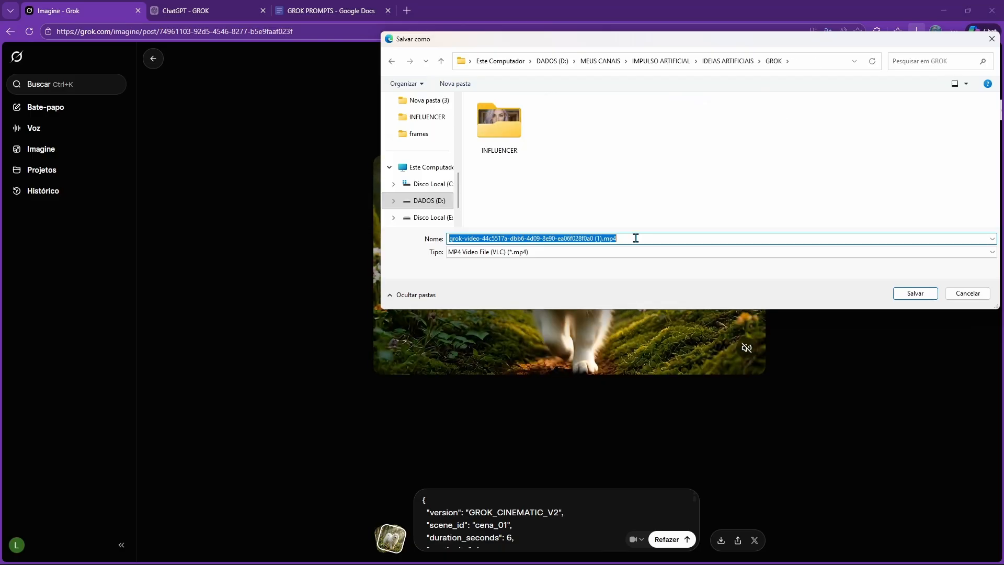
type("1")
left_click(915, 293)
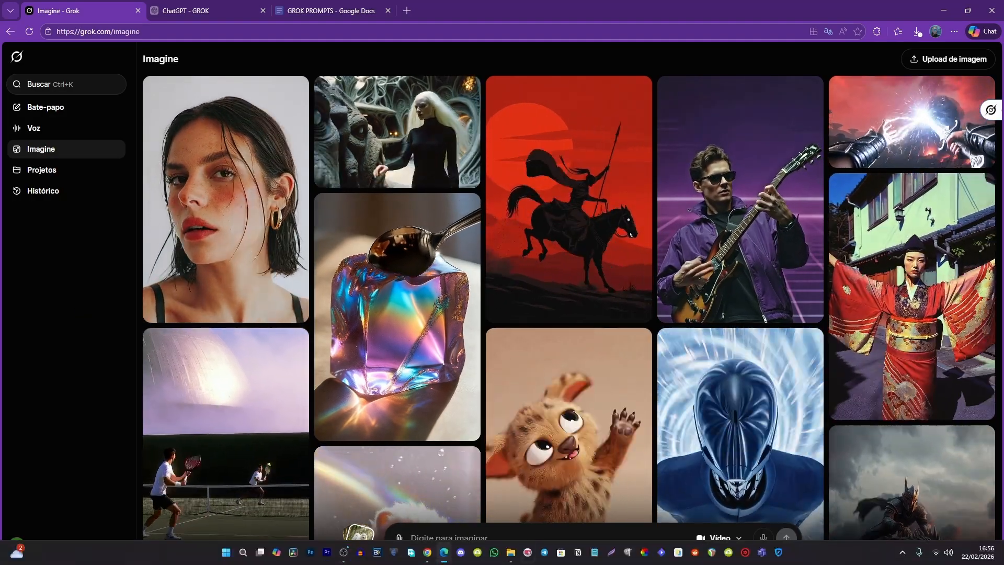
- Open 1.mp4 from the GROK folder in a new browser tab and move playback to its last frame
left_click(563, 555)
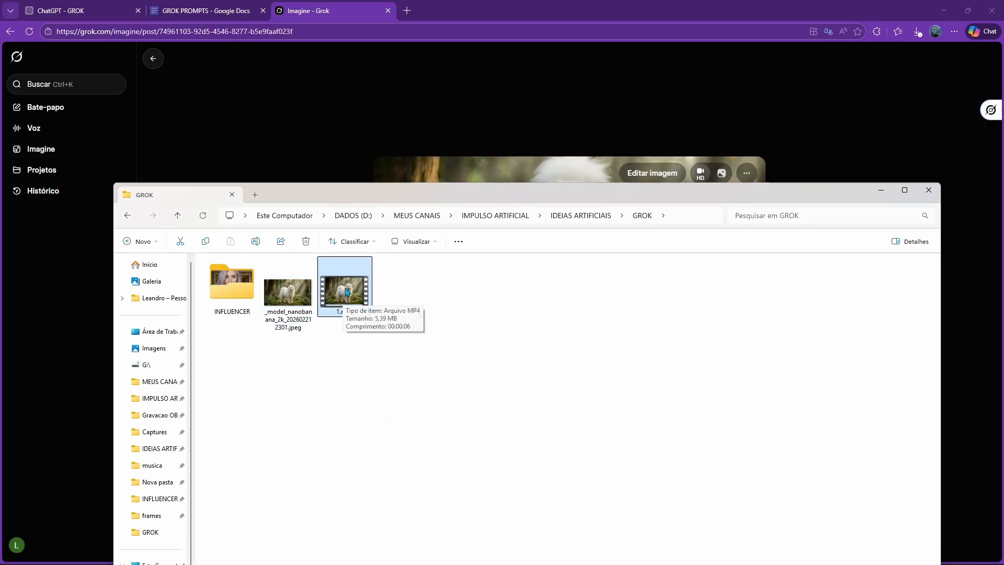
left_click_drag(347, 294, 478, 22)
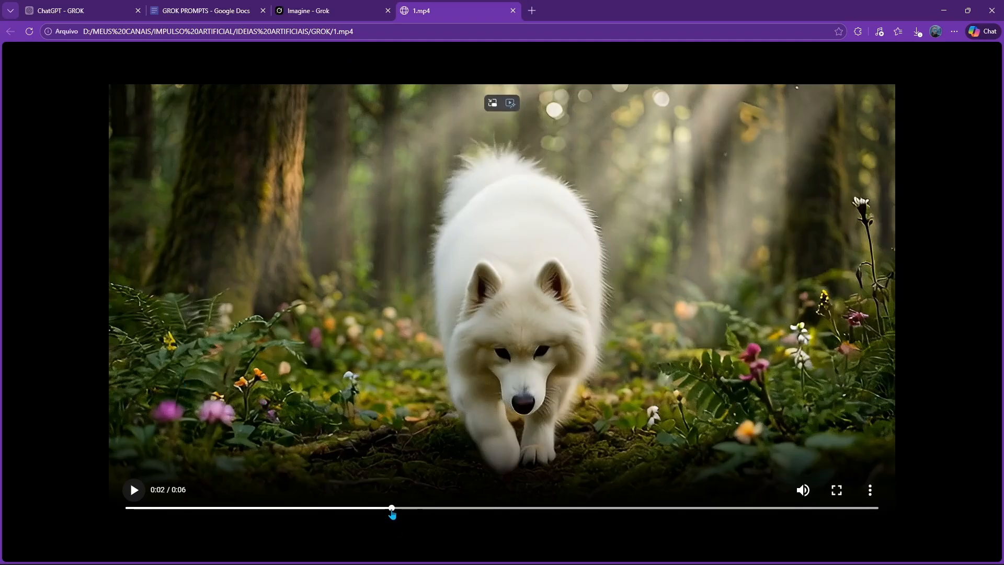
left_click_drag(392, 514, 874, 511)
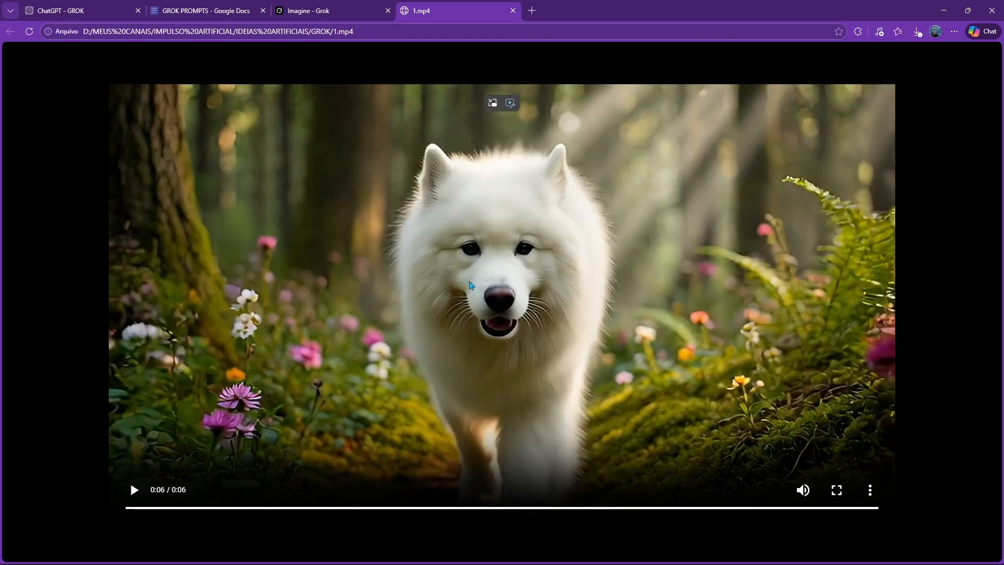
- Save the current video frame as a PNG named 1 in a new folder called frames inside the GROK folder
right_click(471, 285)
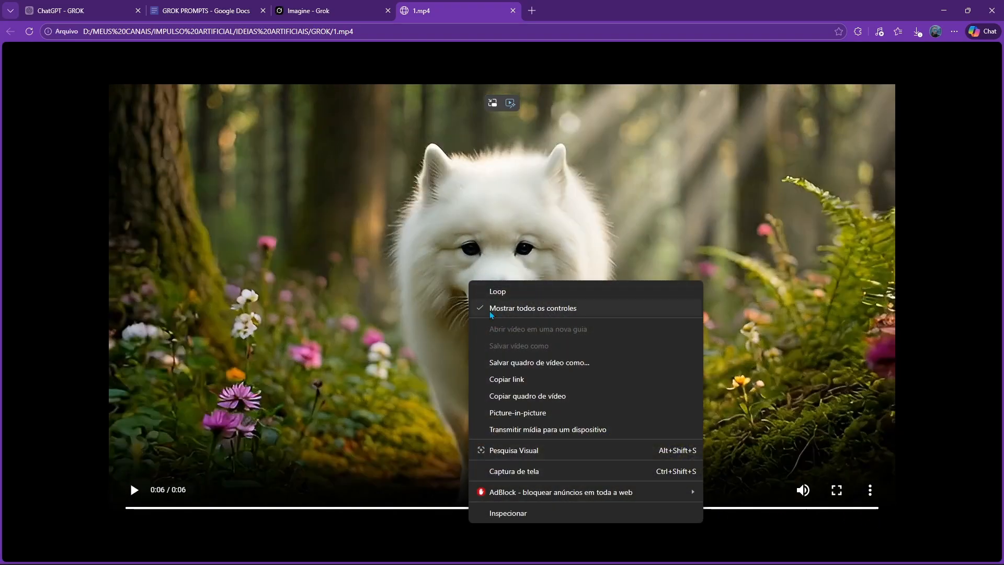
left_click(514, 363)
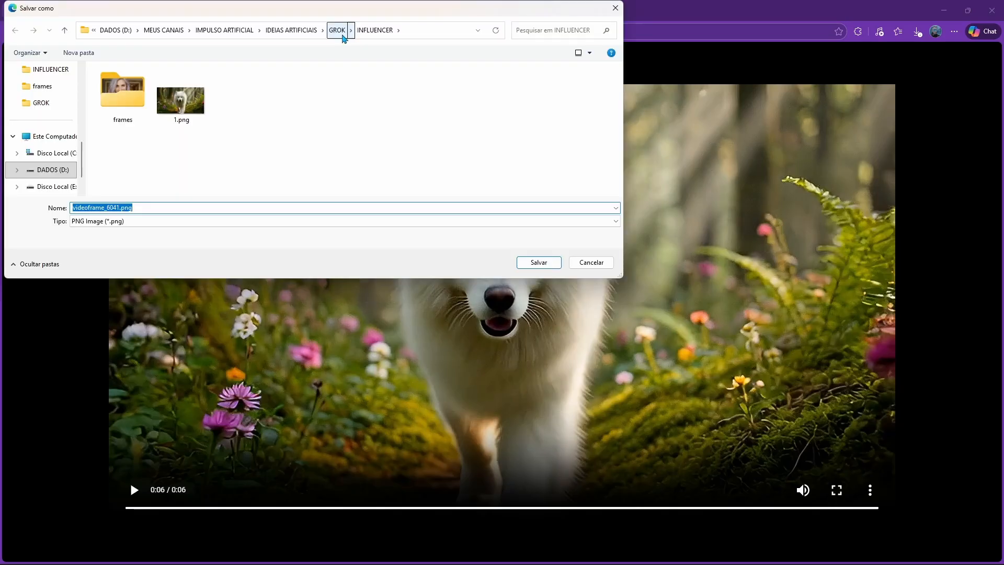
left_click(343, 31)
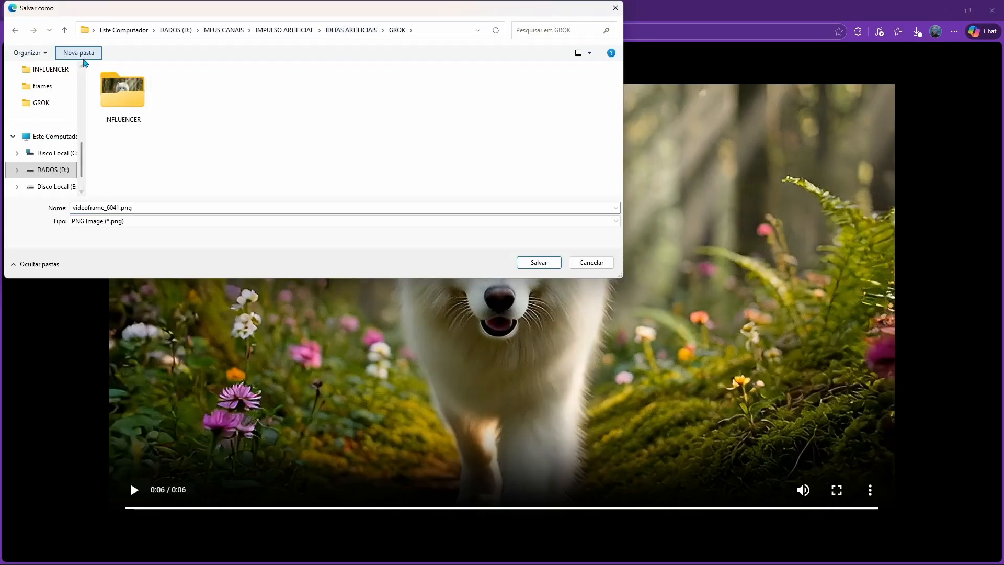
left_click(84, 59)
type("frames")
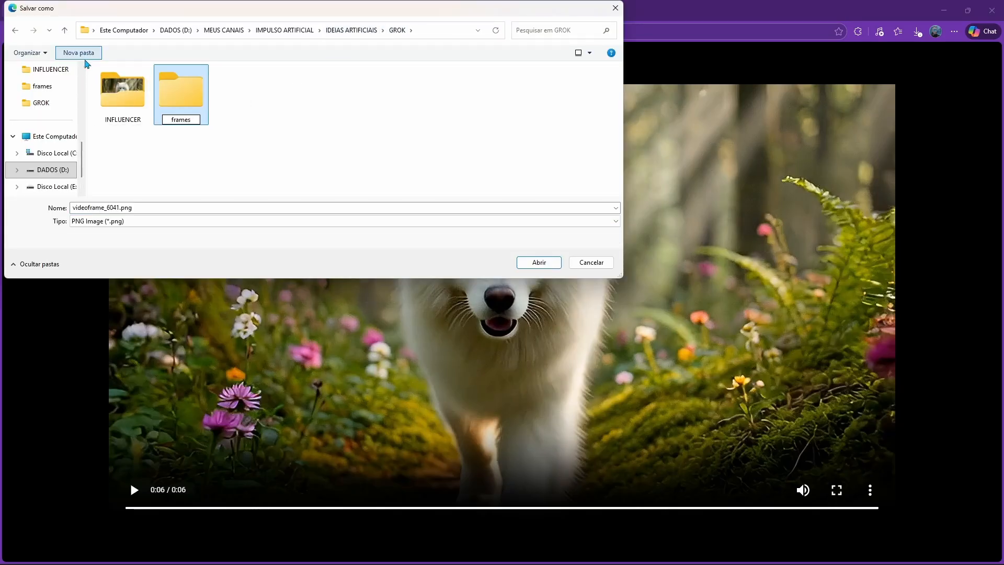
key("Return")
key("Return")
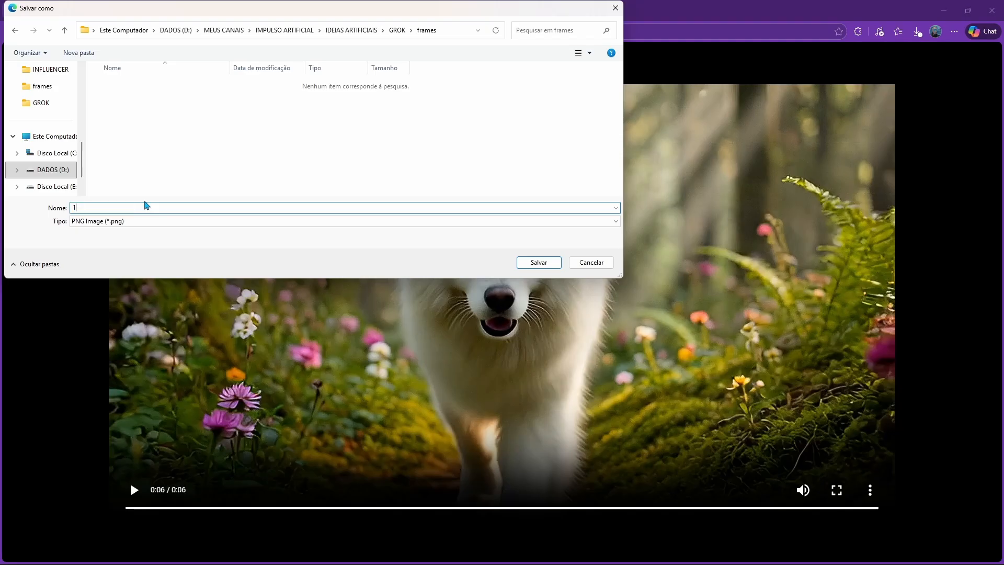
key("Return")
- Return to Grok's Imagine page and upload 1.png from the frames folder
key("ctrl+shift+Tab")
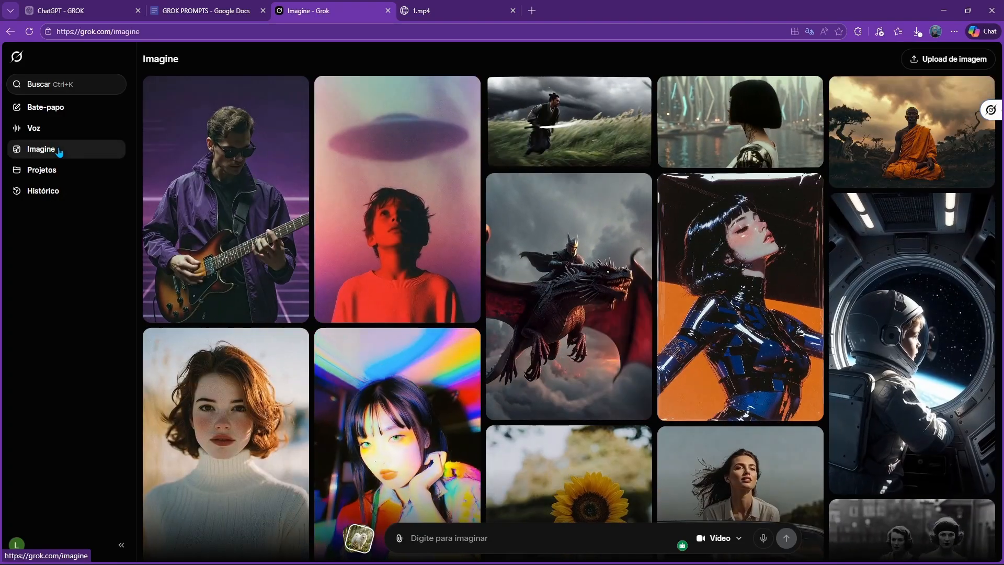
left_click(510, 554)
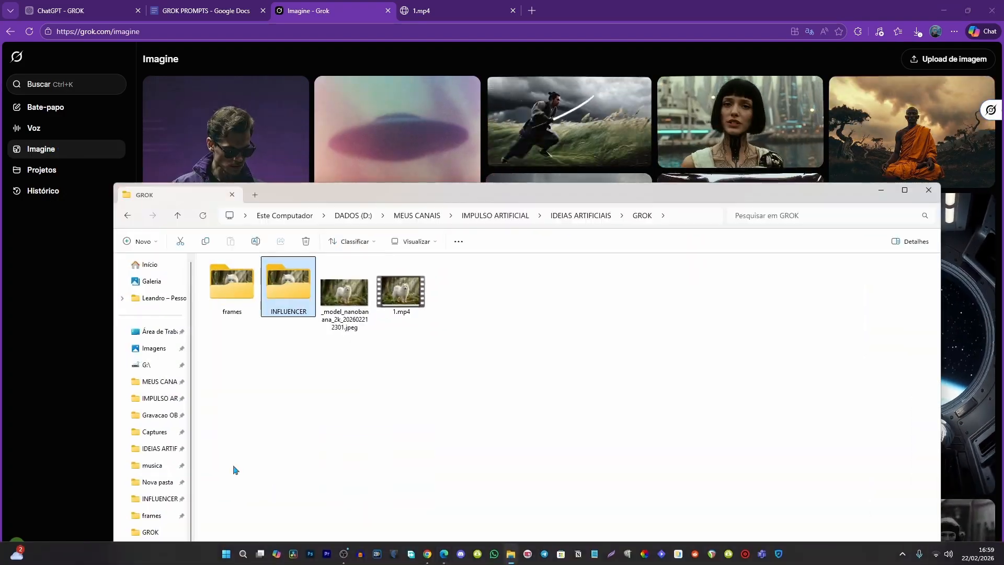
double_click(231, 287)
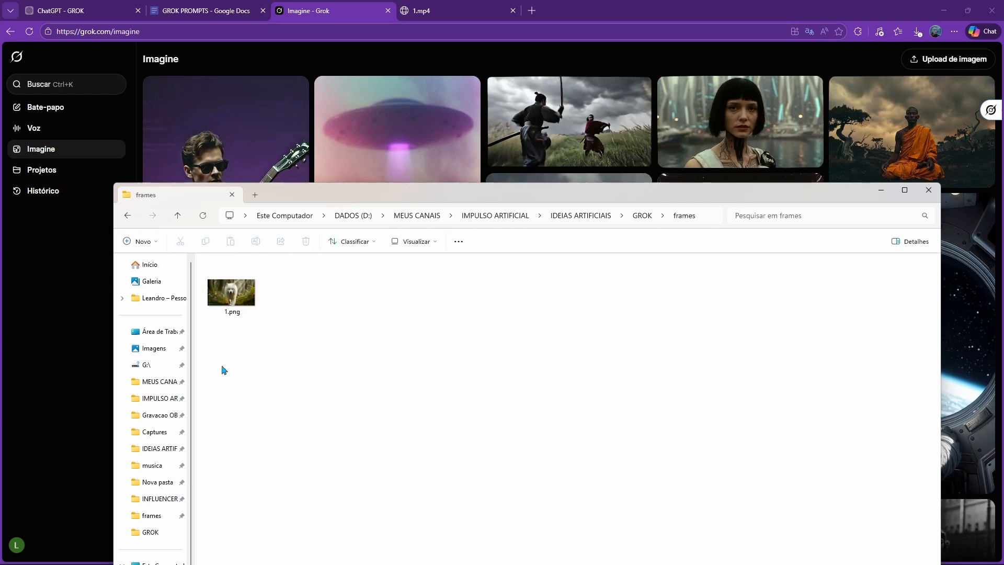
left_click_drag(231, 292, 462, 131)
- Copy the CENA 2 JSON prompt from ChatGPT into Grok's prompt for the uploaded frame and generate the video
left_click(81, 13)
scroll(675, 317, "down", 8)
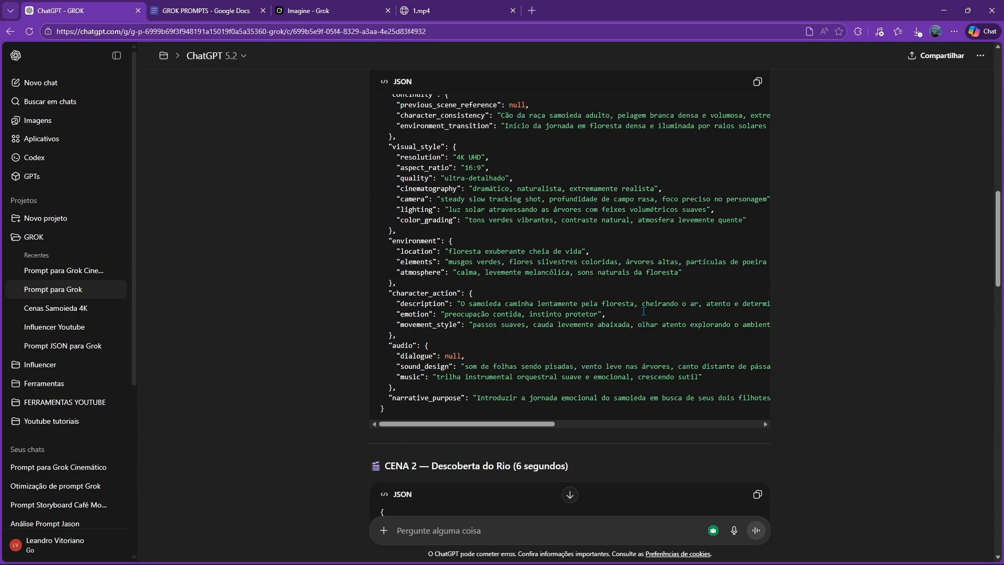
left_click(315, 11)
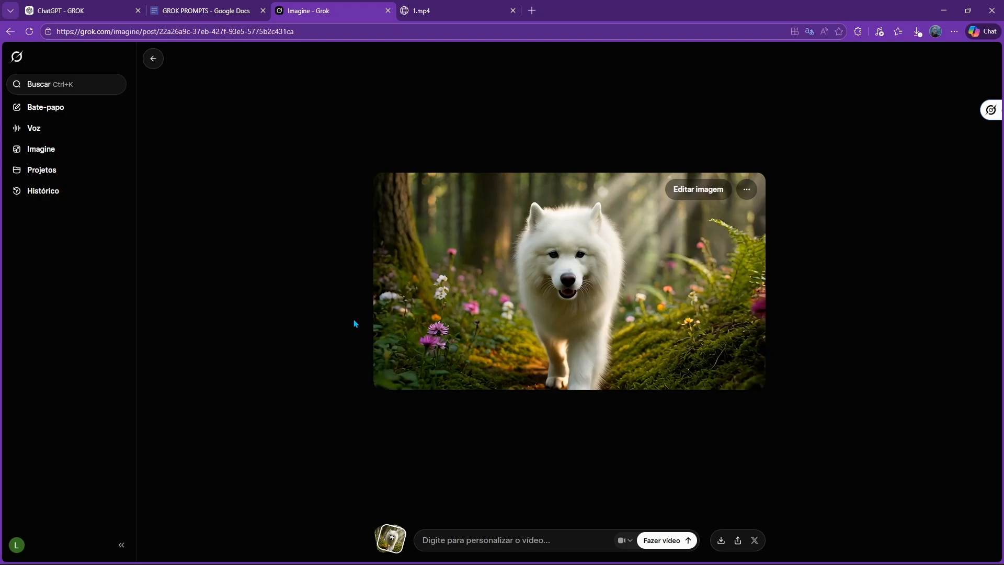
left_click(445, 536)
key("ctrl+v")
key("Return")
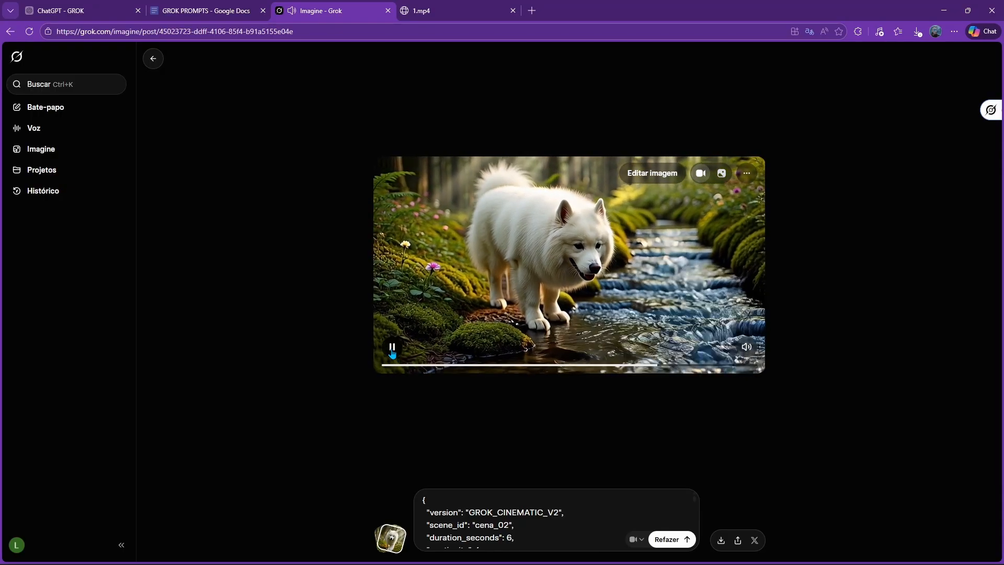
- Preview the scene 2 video and upscale its second version
left_click(392, 348)
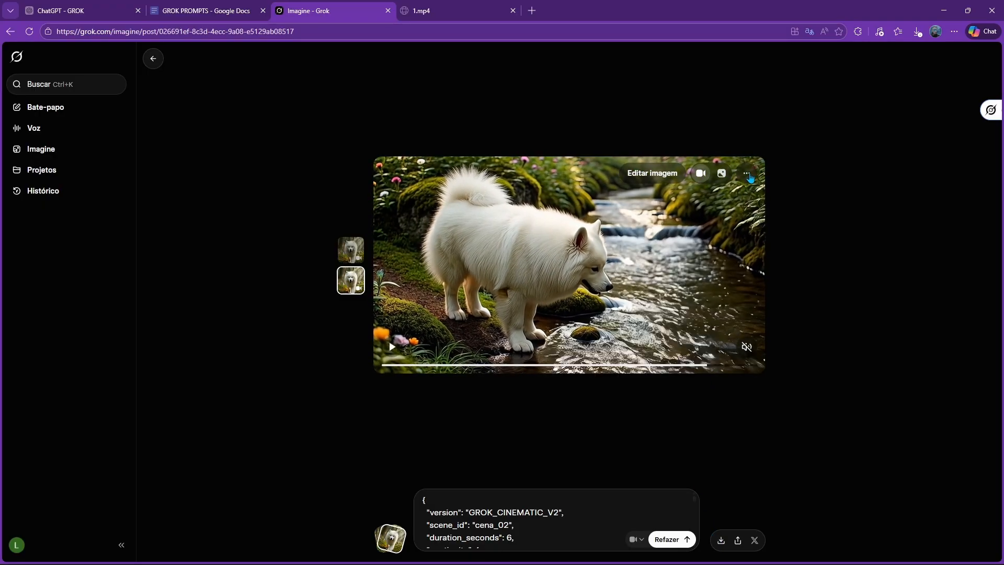
left_click(749, 172)
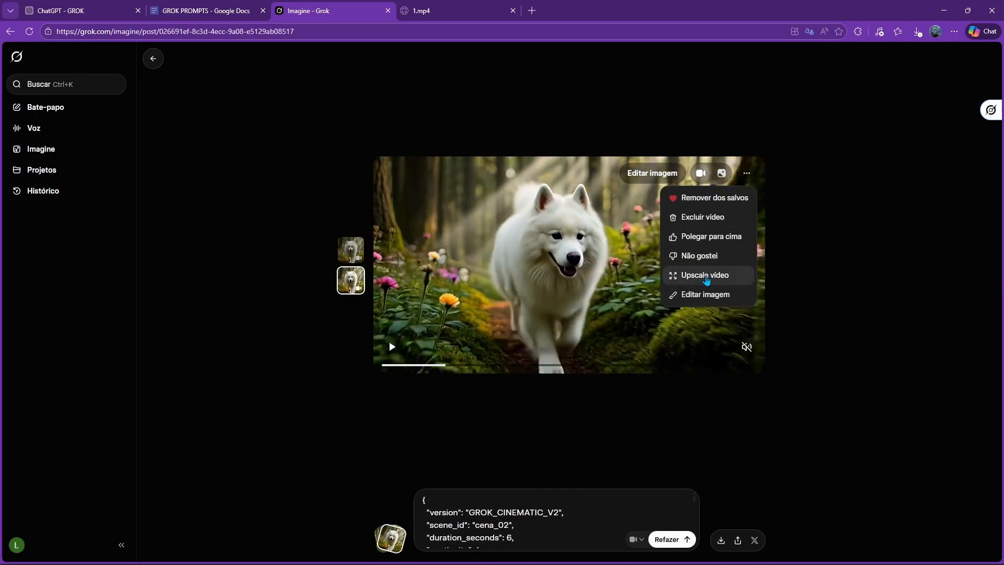
left_click(681, 424)
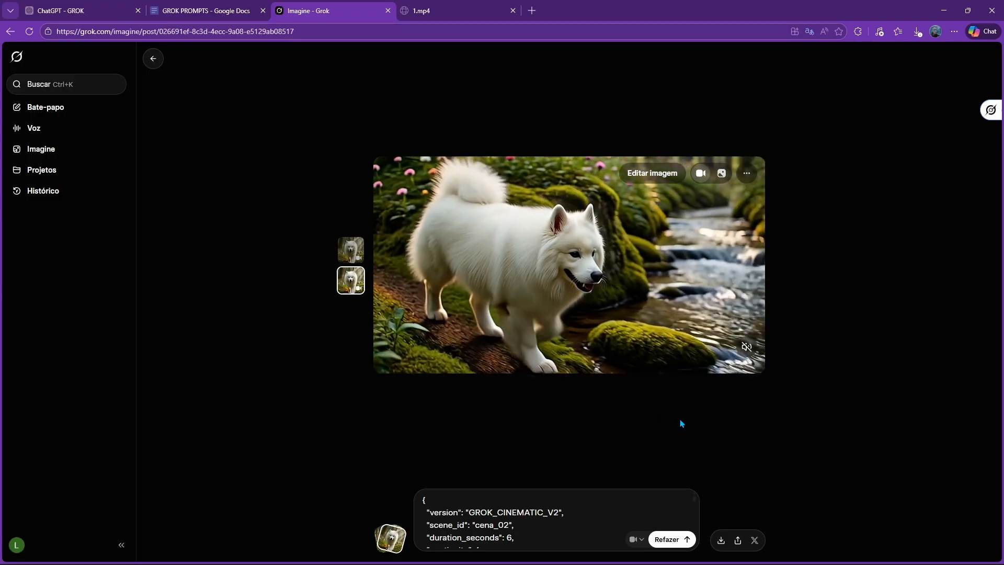
- Download the scene 2 video and save it as 2 in the GROK folder
left_click(720, 540)
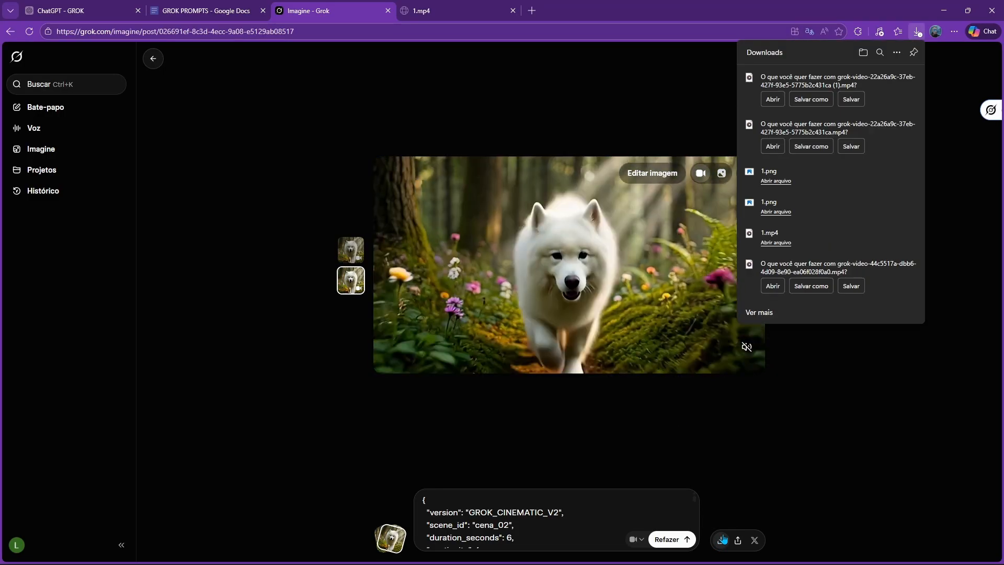
left_click(810, 99)
left_click(772, 62)
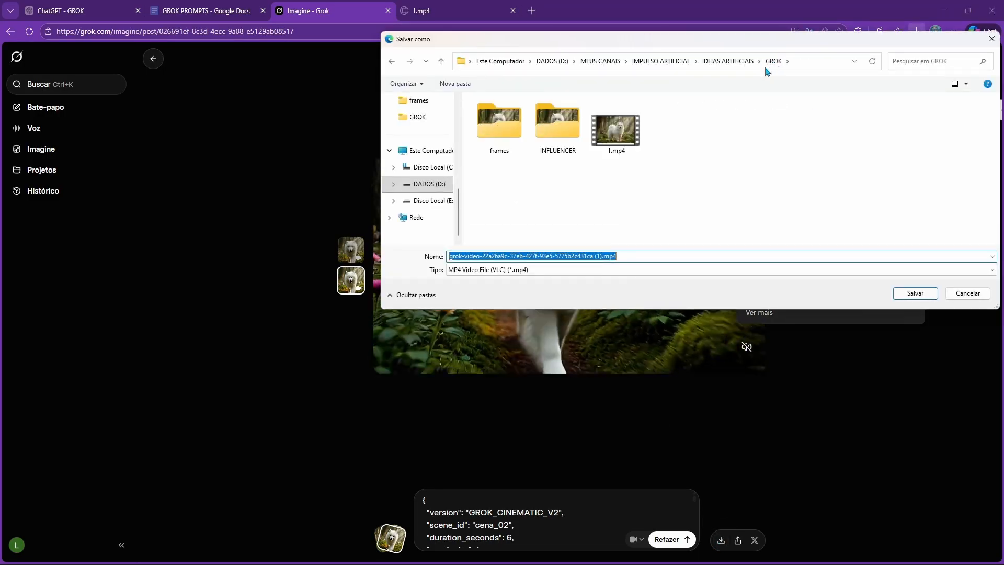
type("2")
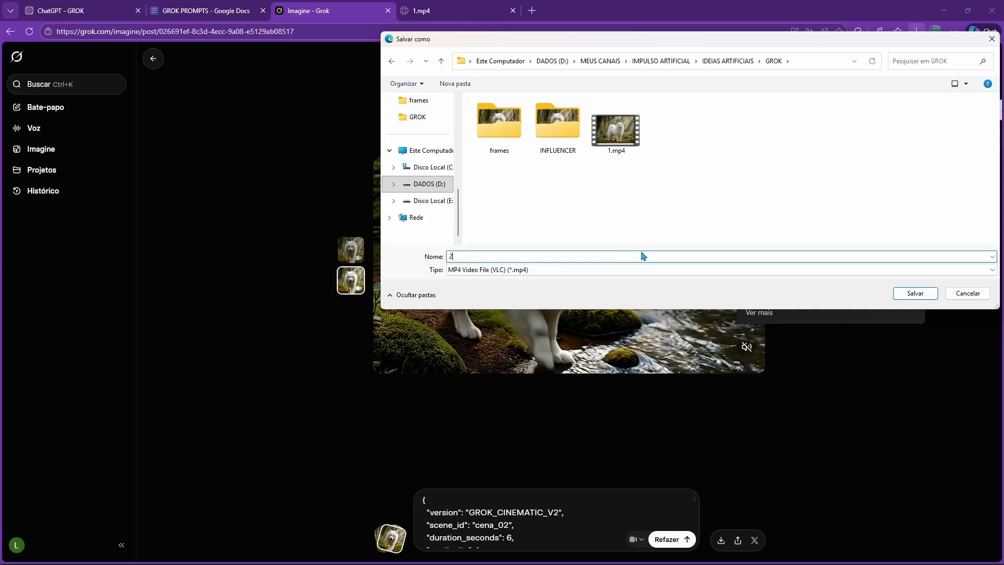
key("Return")
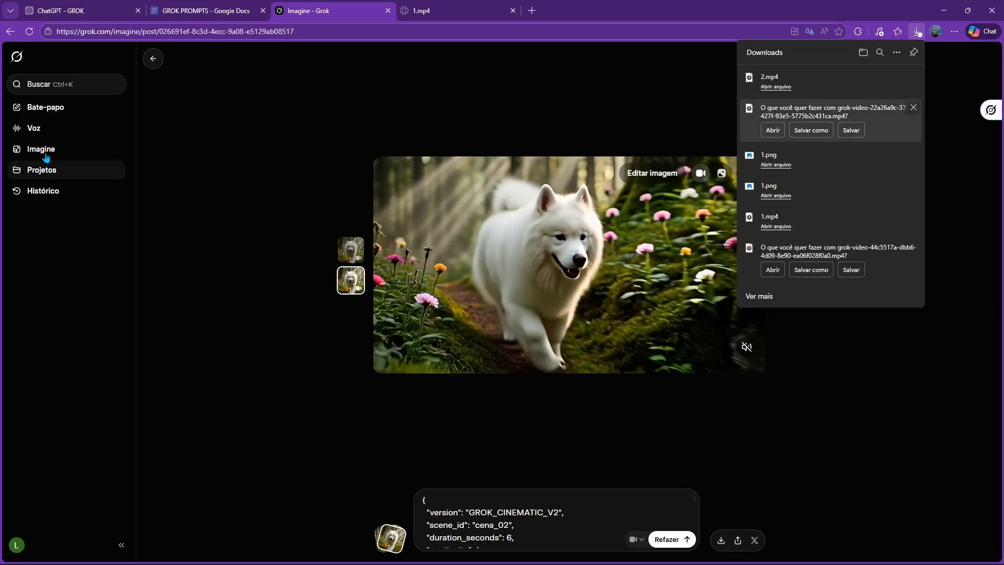
- Return to Grok's Imagine page, then open 2.mp4 from the GROK folder in a browser tab and pause it at its last frame
left_click(46, 151)
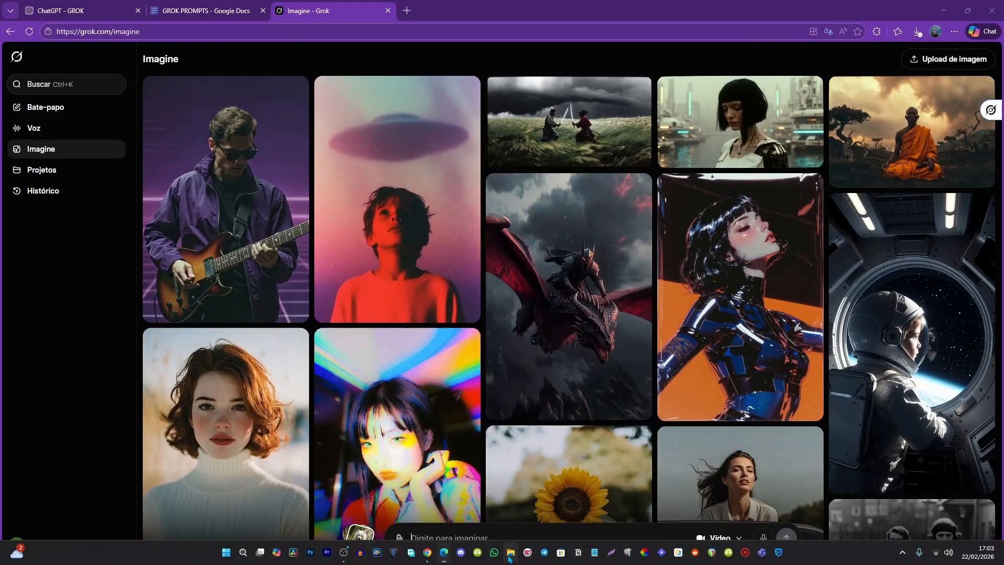
left_click(509, 553)
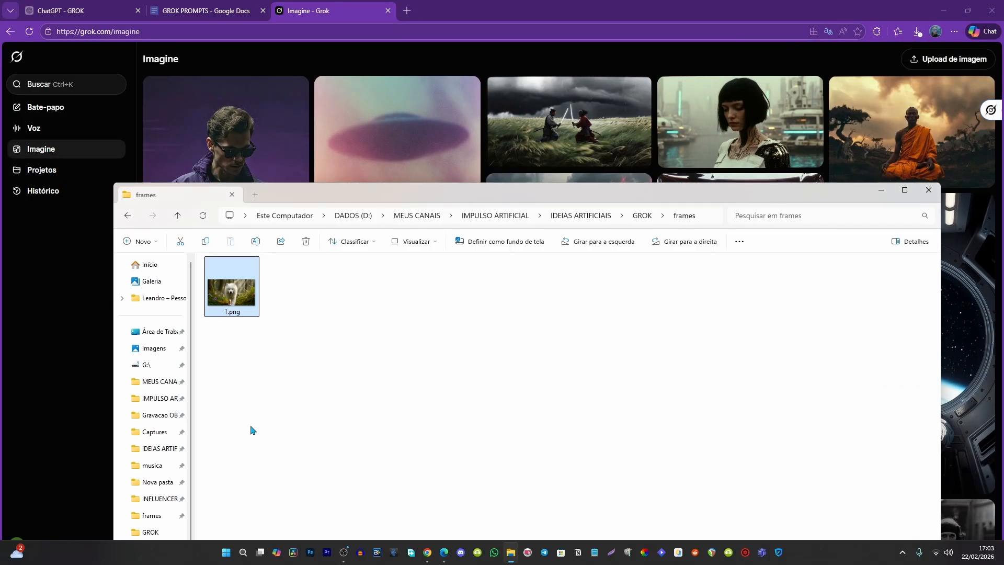
left_click(643, 216)
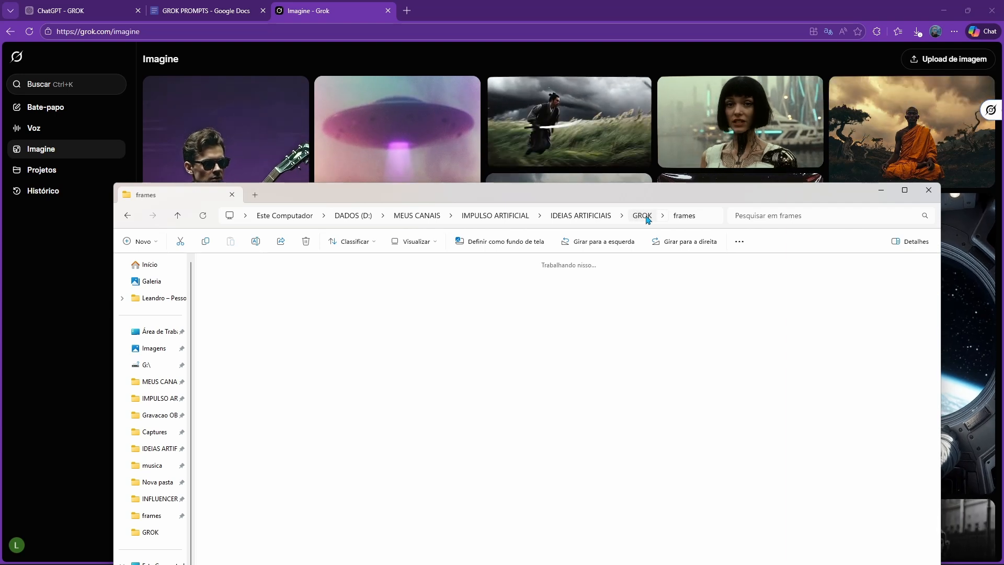
left_click_drag(457, 287, 449, 12)
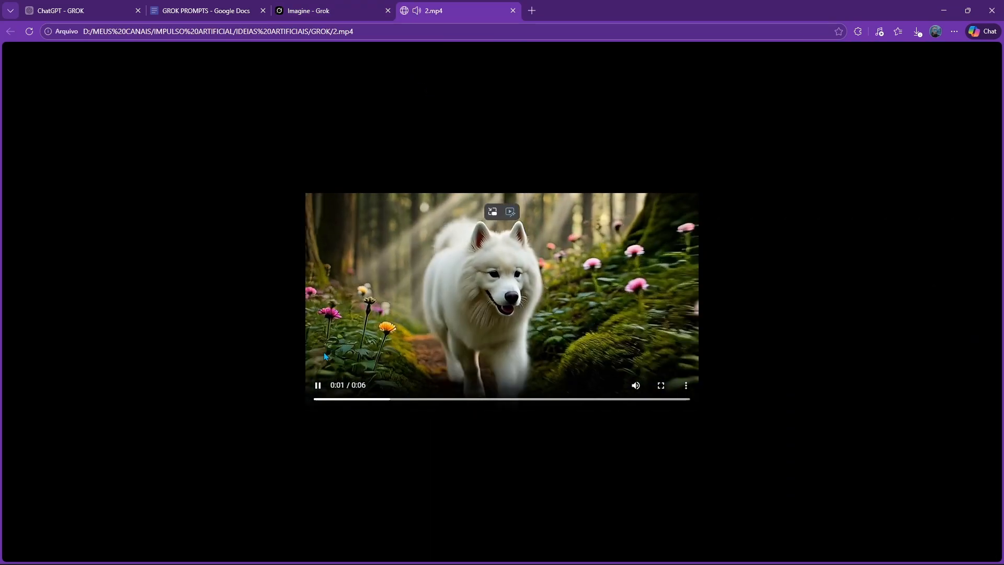
left_click(317, 390)
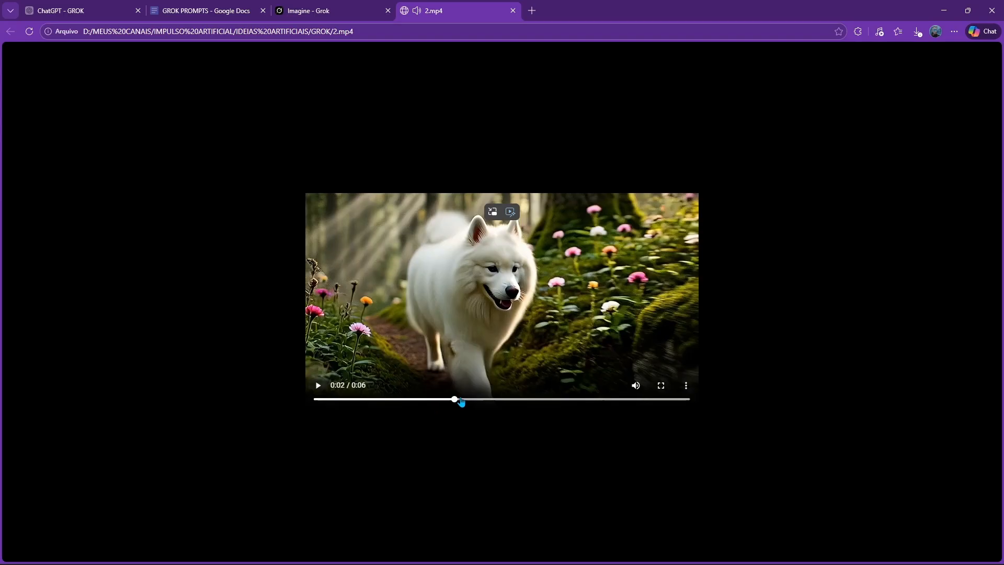
left_click_drag(664, 406, 683, 403)
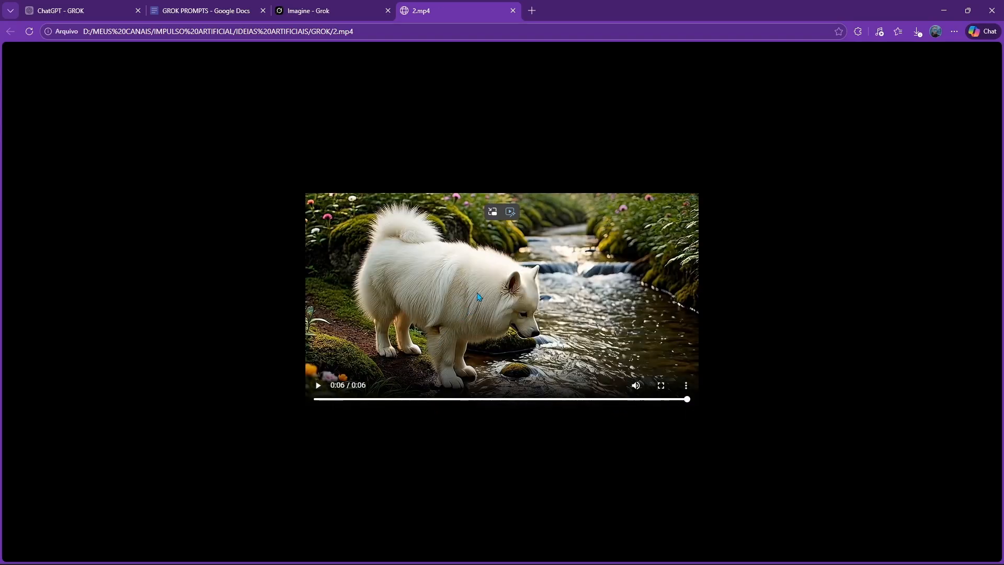
- Save the last frame of 2.mp4 as the PNG image 2 in the frames folder
right_click(478, 296)
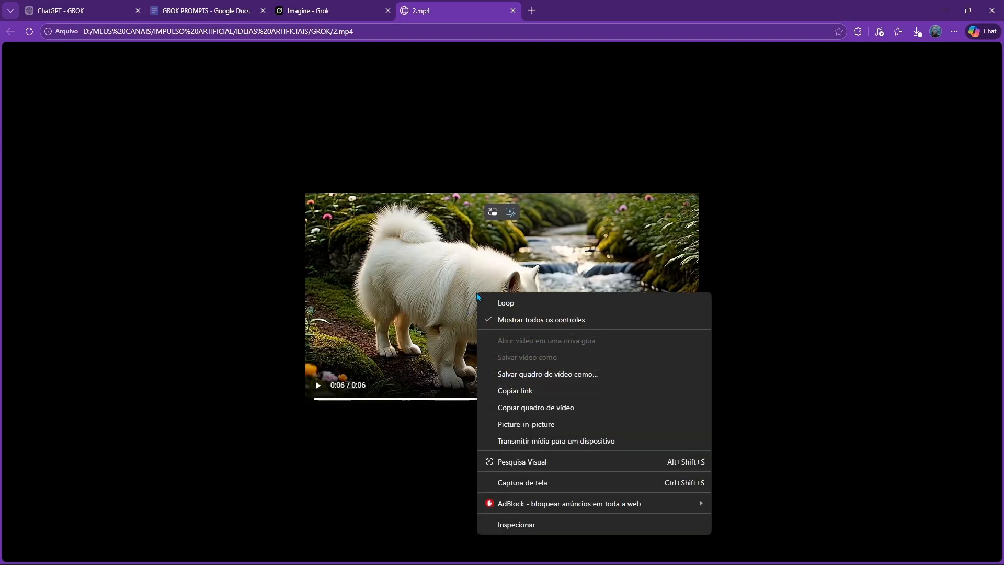
left_click(541, 374)
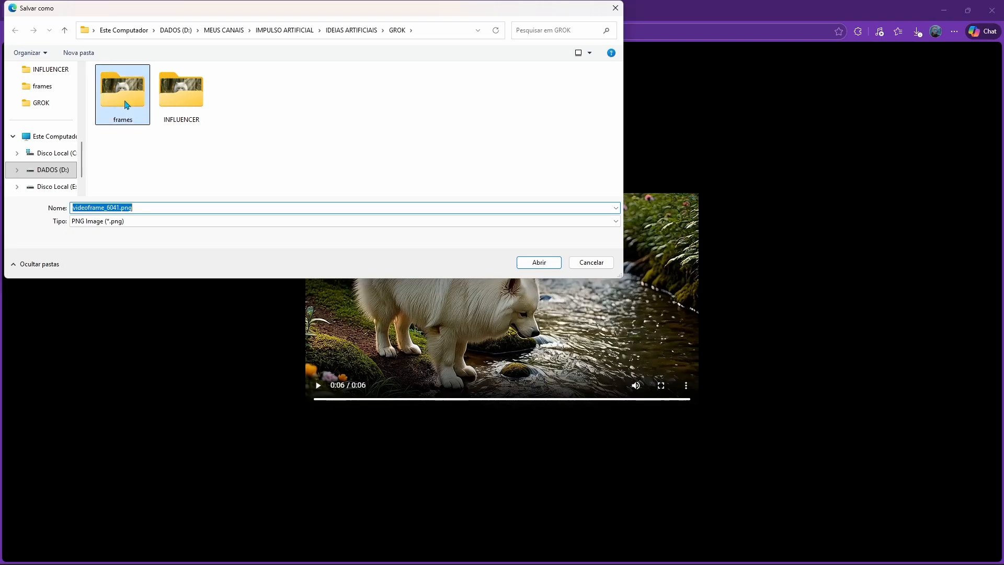
double_click(127, 105)
left_click(166, 223)
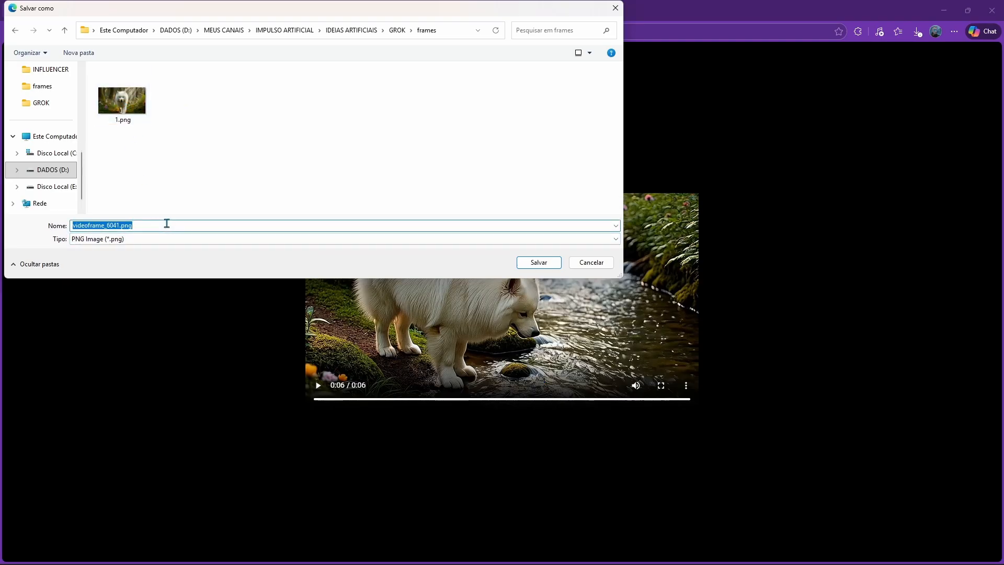
type("2")
key("Return")
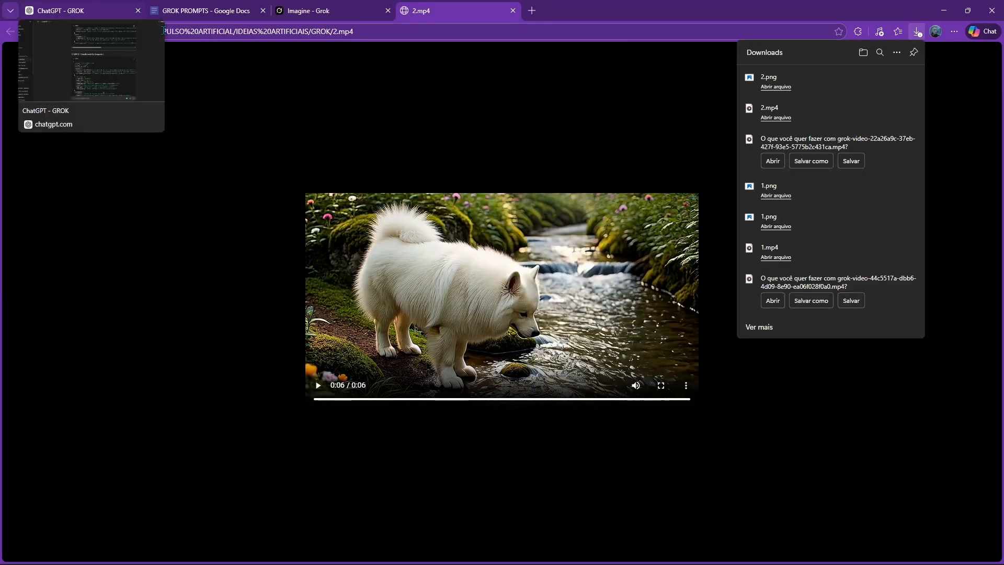
- Upload 2.png from the frames folder to Grok Imagine as the starting image for scene 3
left_click(302, 7)
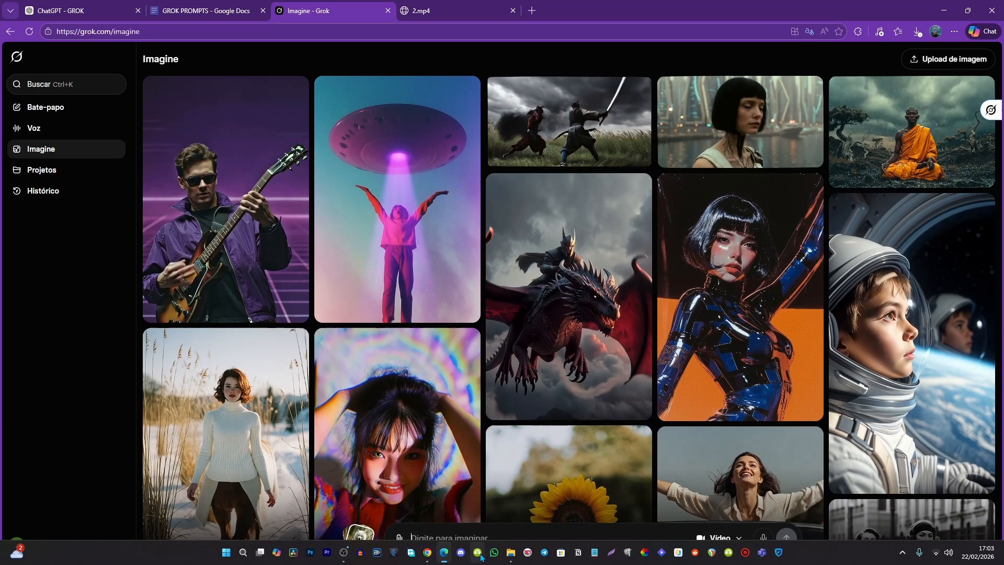
left_click(510, 556)
double_click(230, 287)
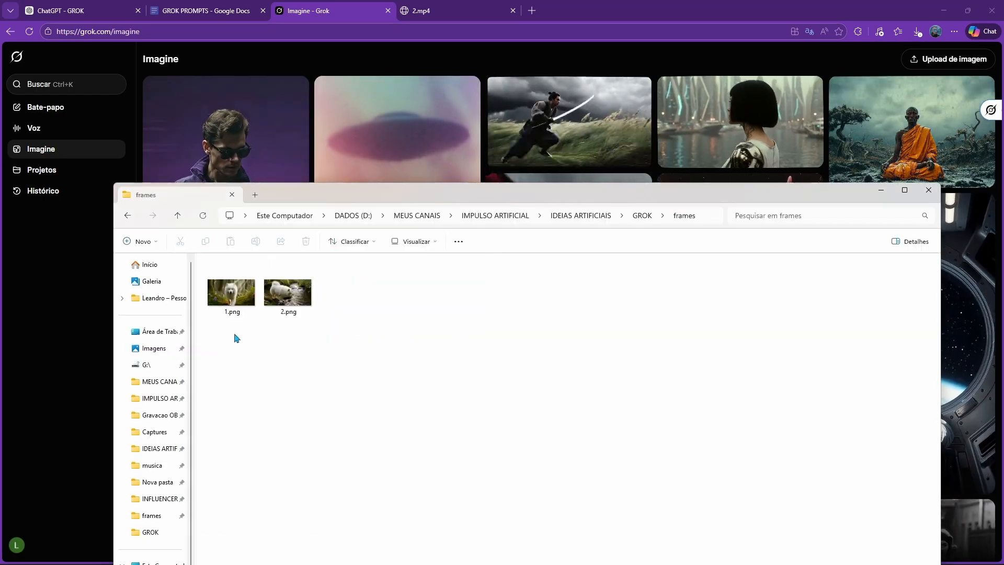
left_click(288, 287)
left_click_drag(491, 168, 94, 5)
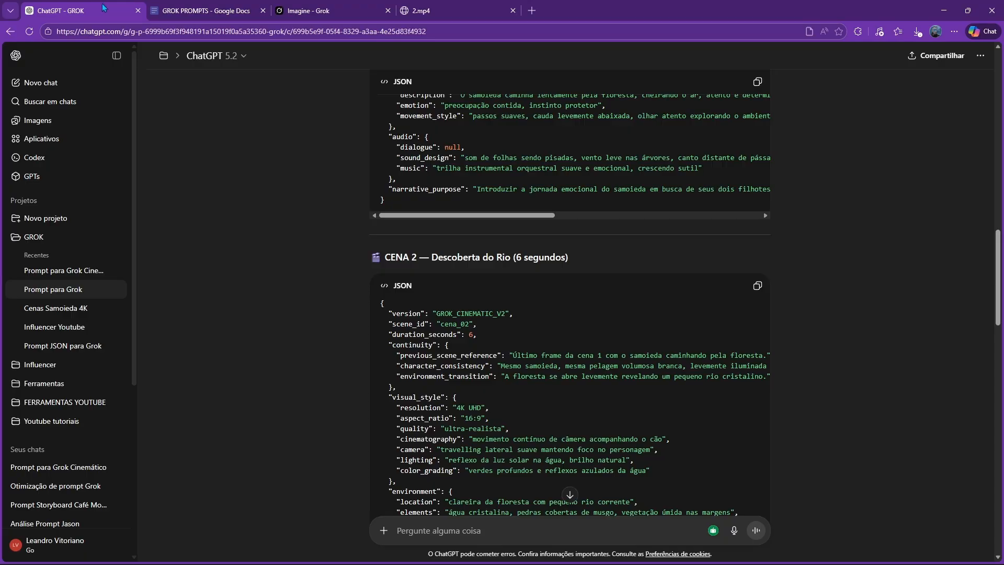
- Copy the CENA 3 JSON prompt from ChatGPT into Grok, generate the scene 3 video and preview it
scroll(482, 297, "down", 7)
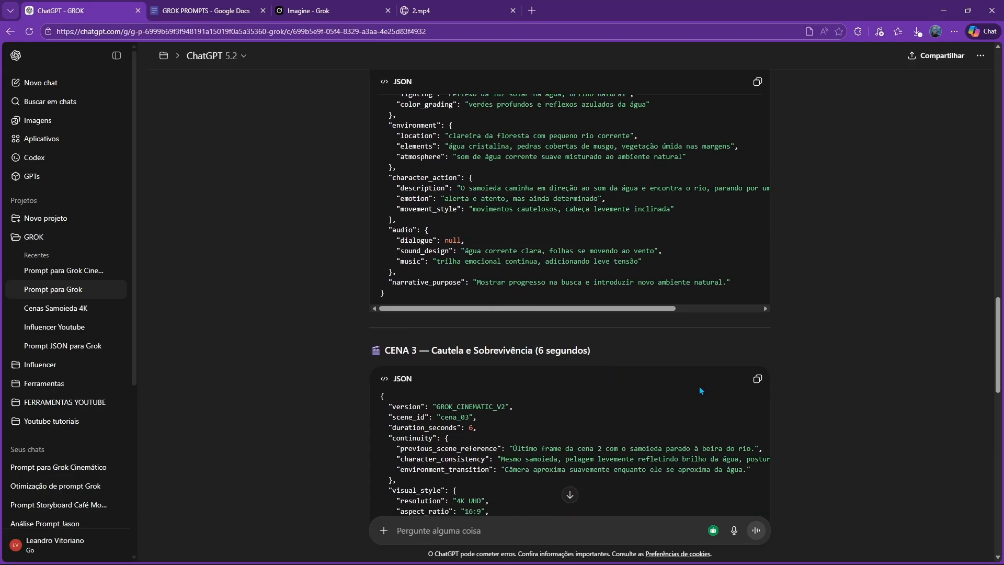
left_click(319, 11)
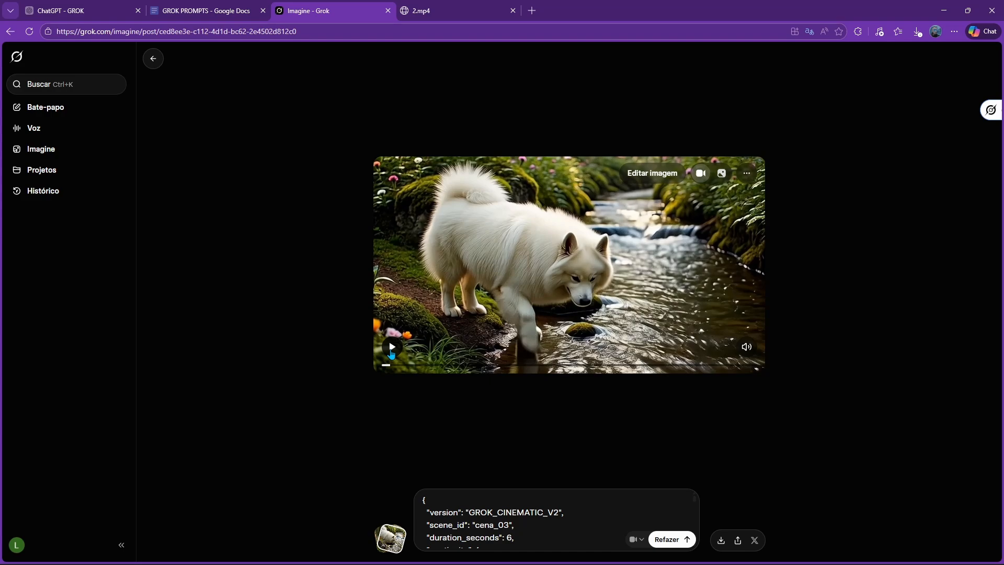
left_click(392, 347)
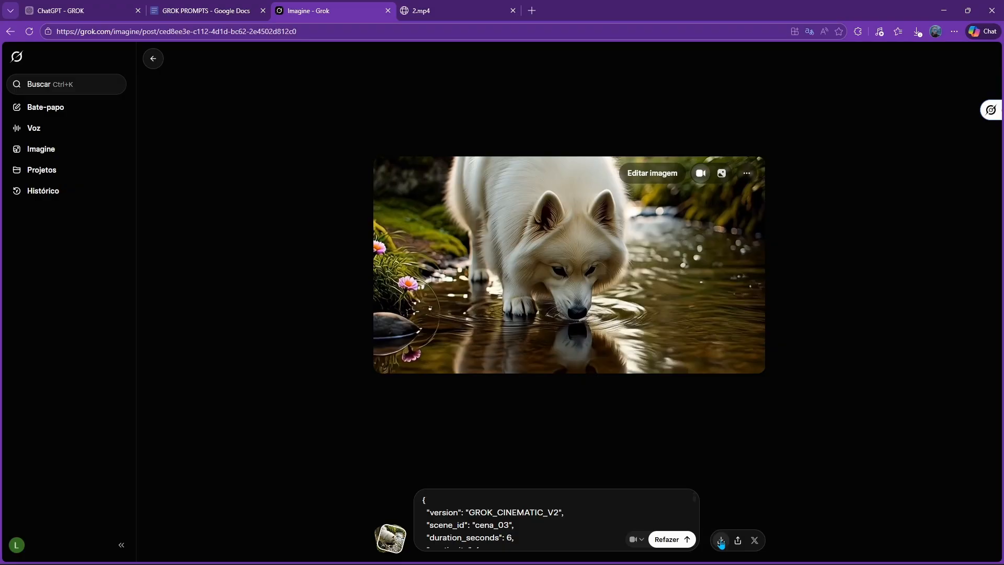
- Download the scene 3 video and save it as 3 in the GROK folder
left_click(720, 540)
left_click(800, 99)
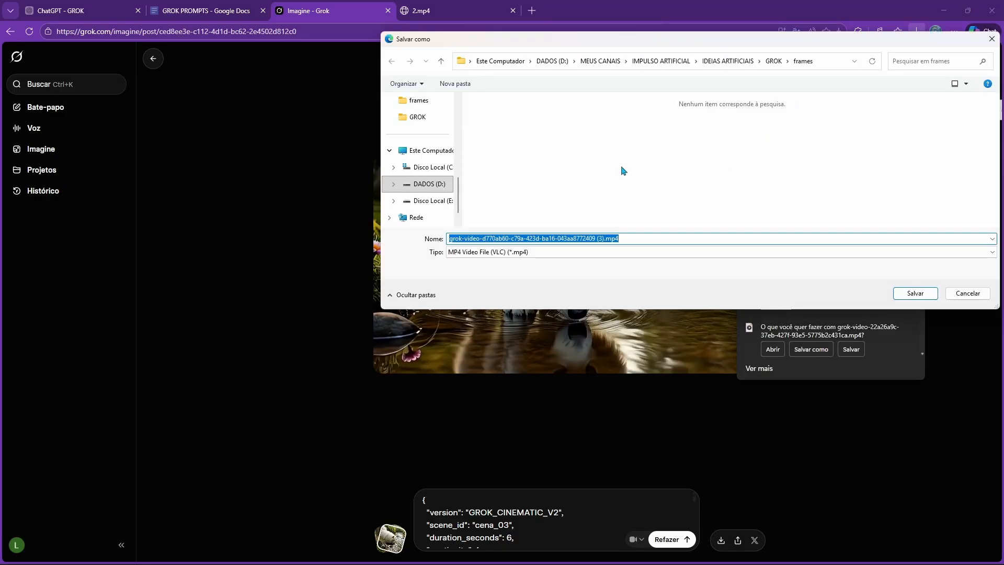
left_click(772, 62)
type("3")
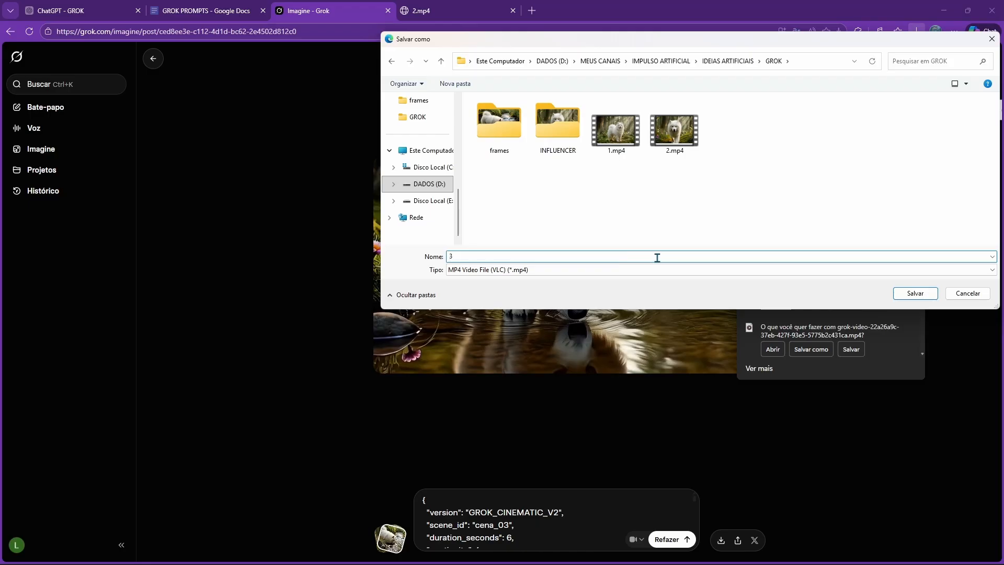
left_click(915, 293)
- Return to the Imagine page, then open 3.mp4 from the GROK folder in a new browser tab at its last frame
left_click(41, 149)
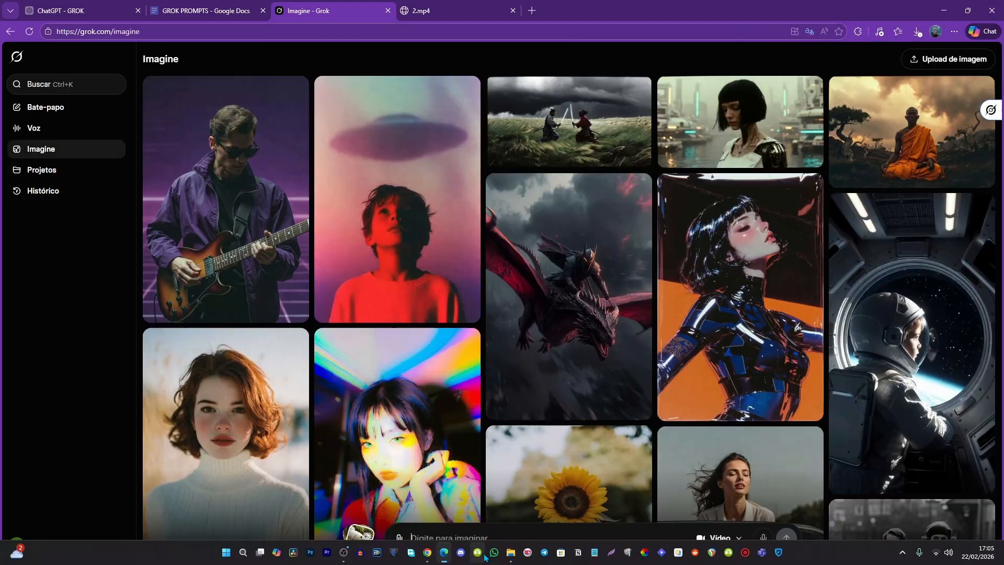
left_click(511, 555)
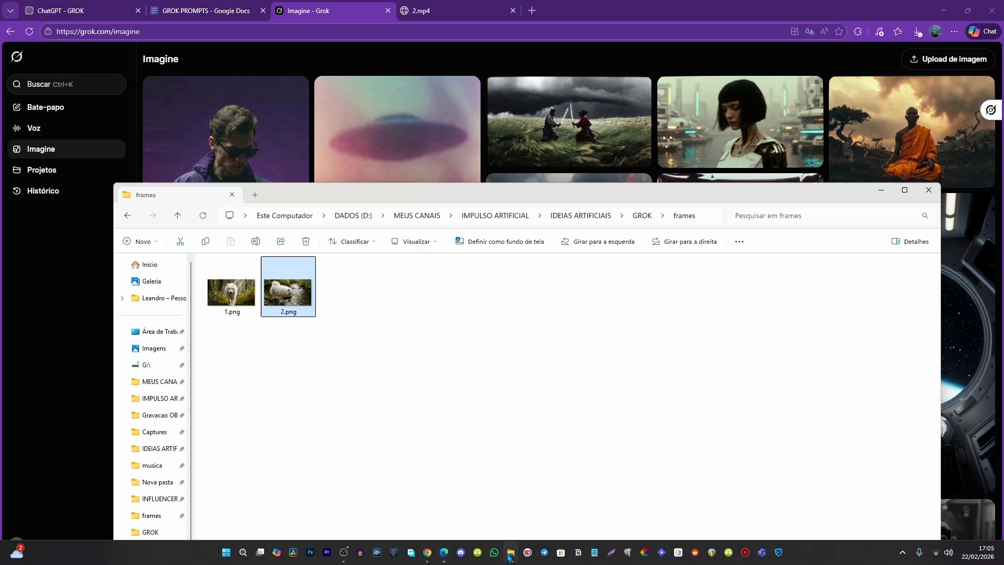
left_click(644, 218)
left_click_drag(515, 62, 575, 12)
mouse_move(686, 412)
left_mouse_down()
mouse_move(655, 406)
mouse_move(692, 411)
left_mouse_up()
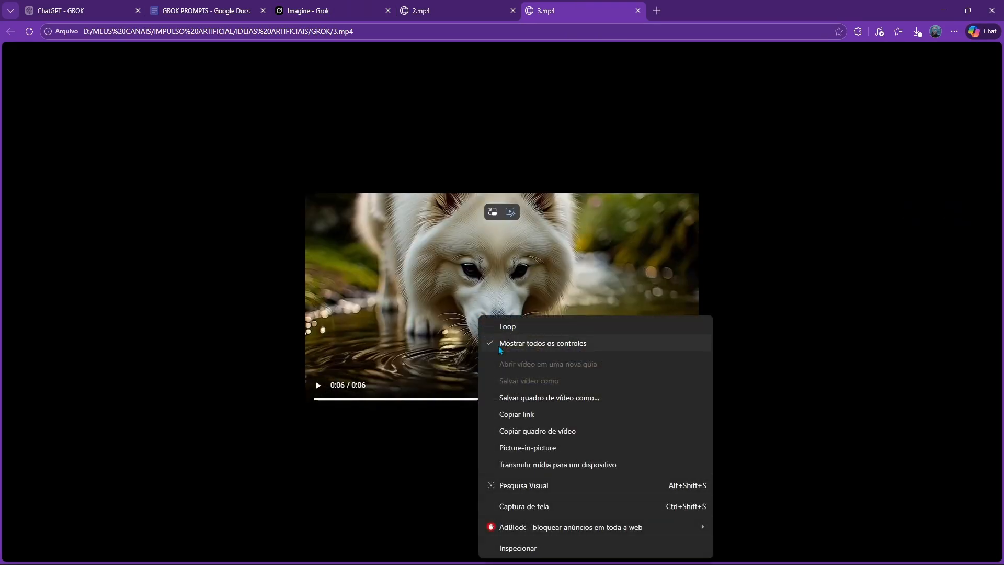
- Save the last frame of 3.mp4 as the PNG image 3 in the frames folder
left_click(536, 397)
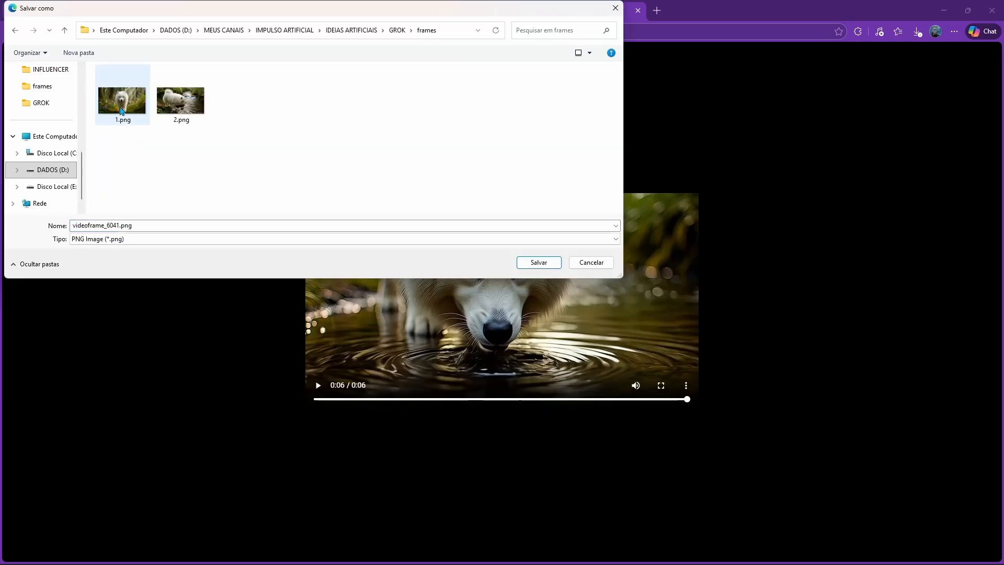
double_click(157, 226)
type("3")
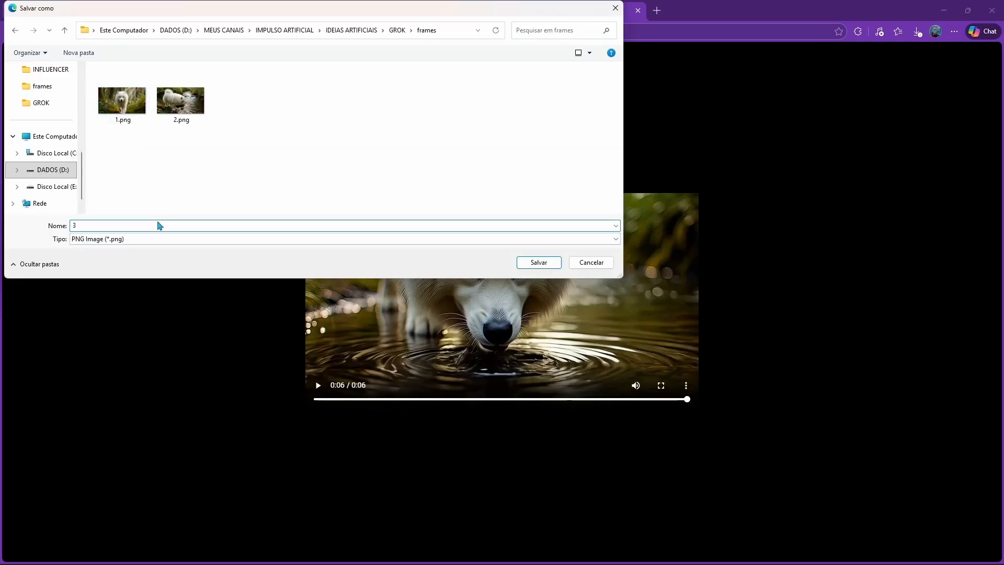
key("Return")
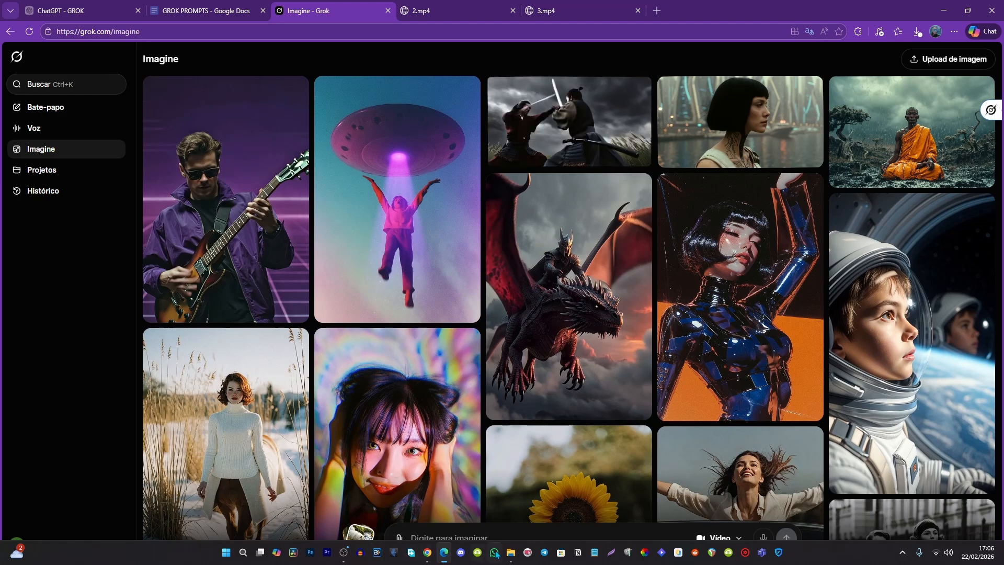
- Upload 3.png from the frames folder to Grok Imagine as the starting image for scene 4
left_click(265, 549)
double_click(228, 307)
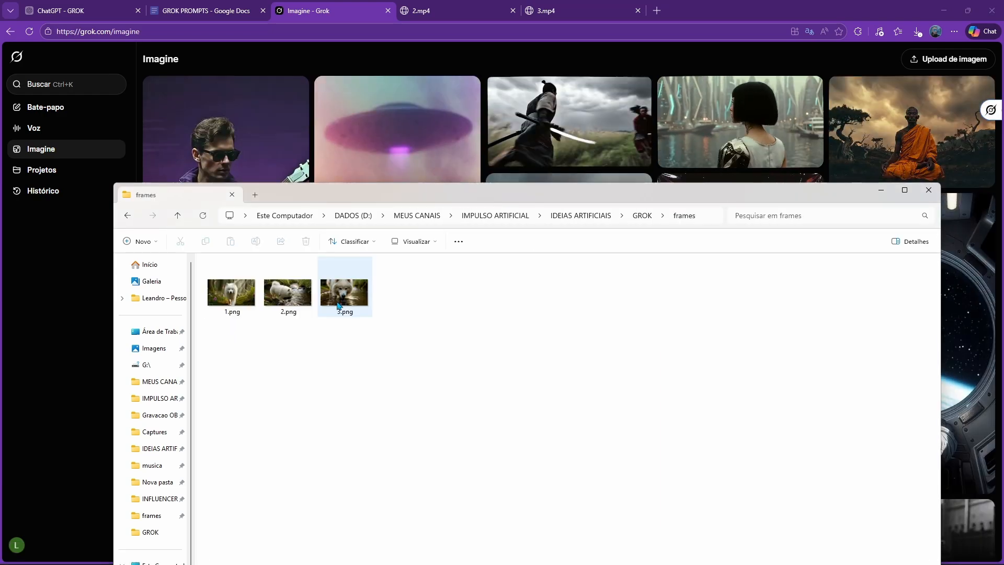
left_click_drag(343, 290, 253, 123)
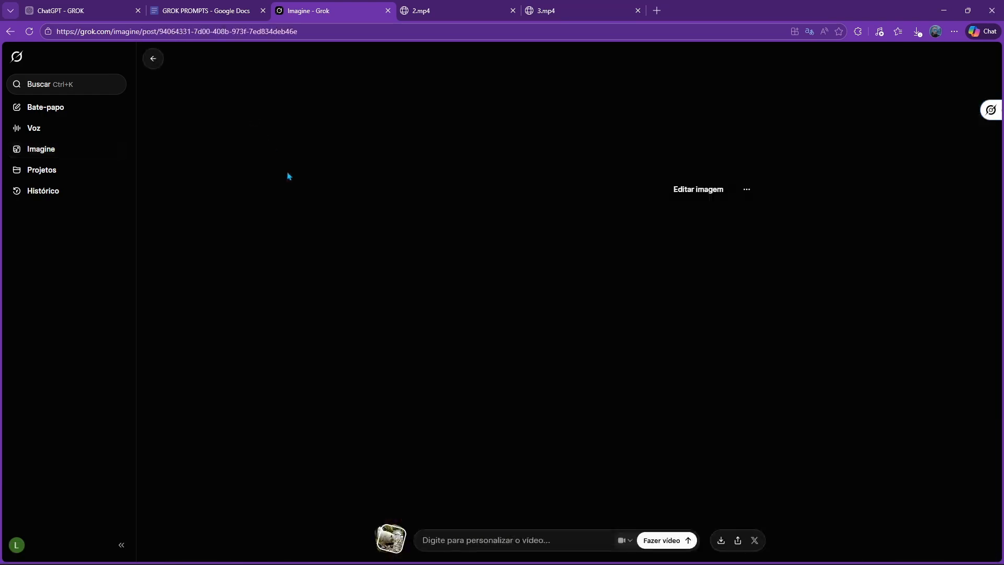
- Copy the CENA 4 JSON prompt from ChatGPT into Grok's prompt for the uploaded frame, generate the video and preview it
left_click(69, 13)
scroll(669, 306, "down", 10)
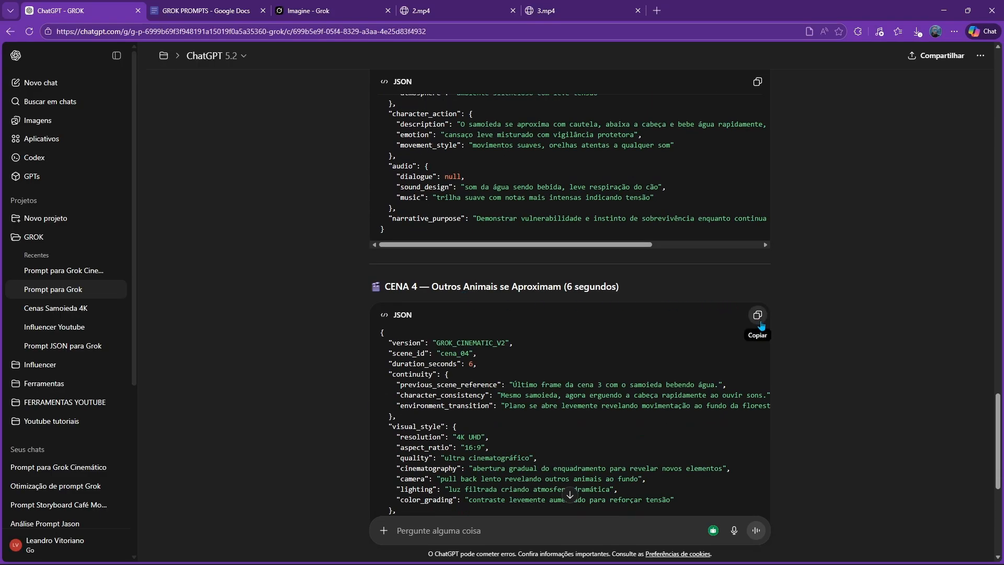
left_click(757, 315)
left_click(326, 11)
left_click(465, 537)
key("ctrl+v")
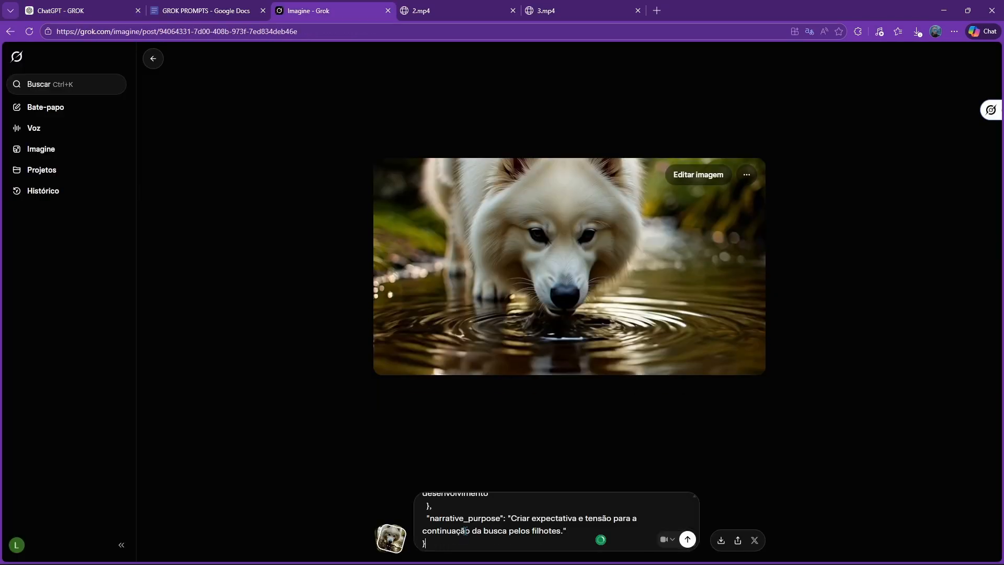
key("Return")
left_click(390, 347)
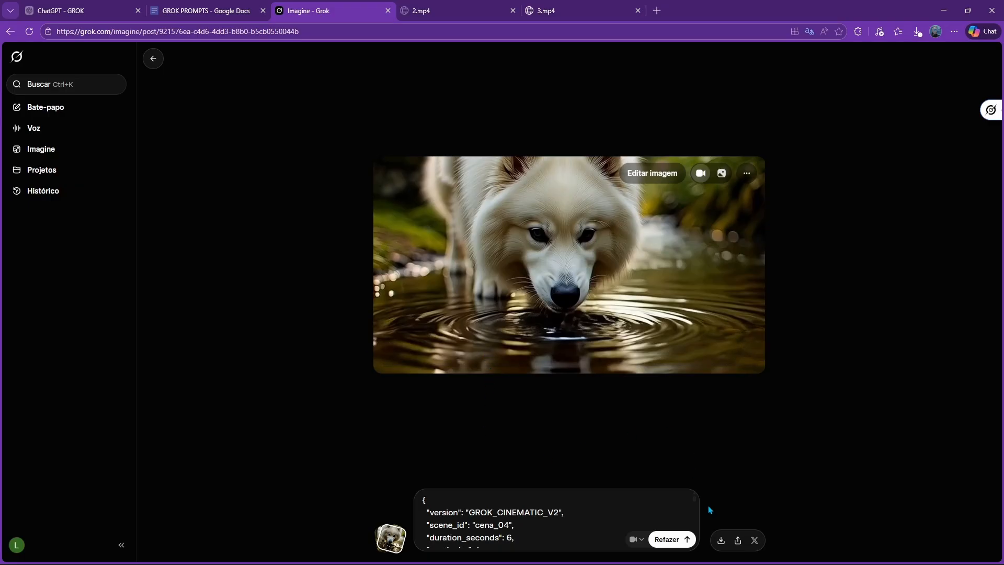
- Download the scene 4 video and save it as 4 in the GROK folder
left_click(720, 539)
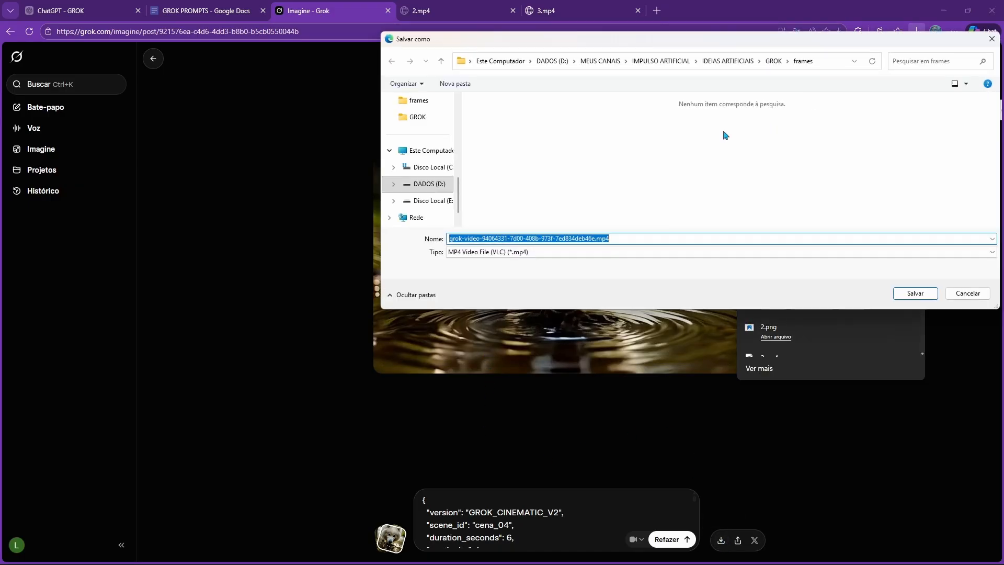
left_click(773, 61)
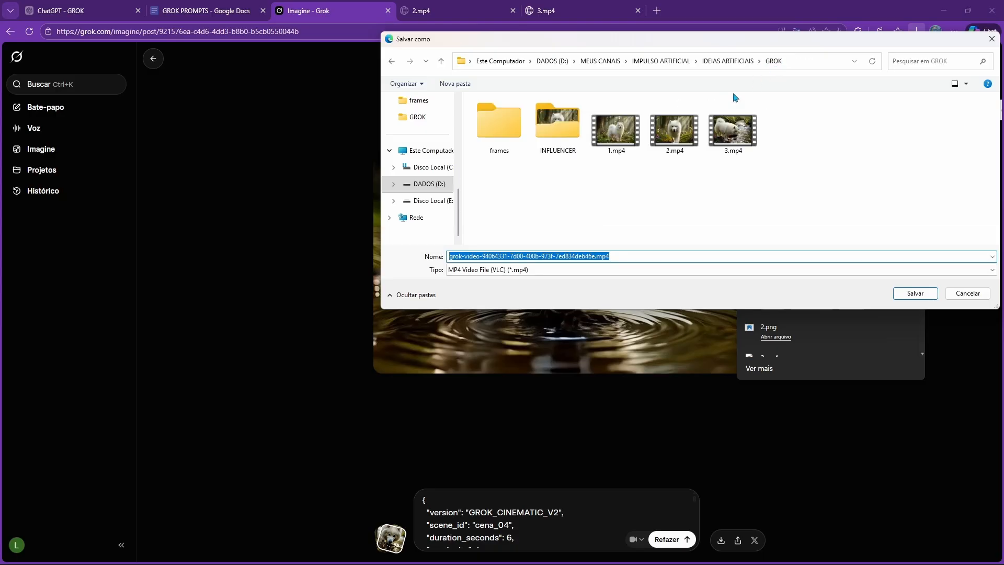
type("4")
key("Return")
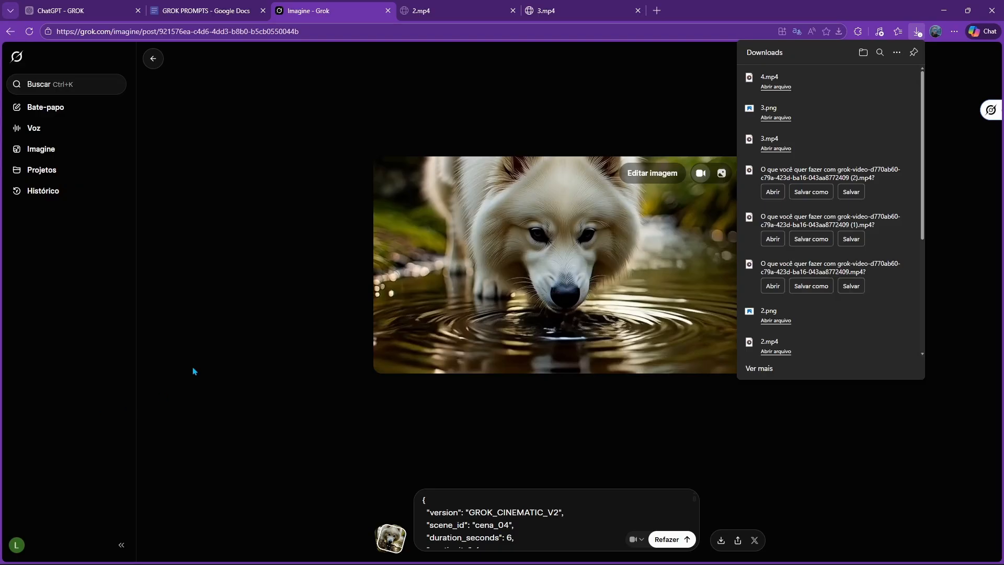
- Draft this ChatGPT message: 'Usando a mesma estrutura, quero uma próxima cena, onde o cachorro termina de beber água e volta à floresta.'
left_click(72, 7)
scroll(516, 322, "down", 6)
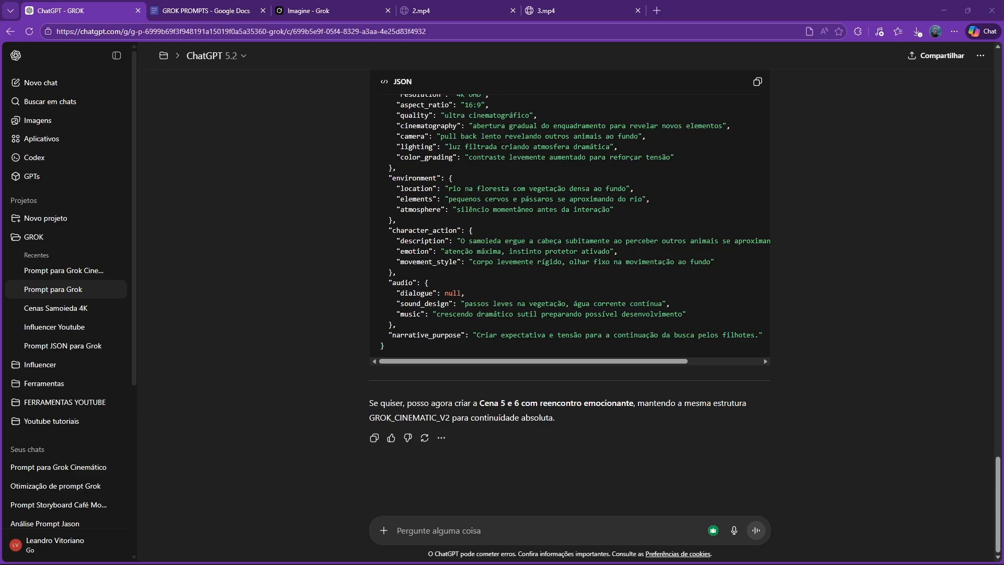
left_click(416, 529)
key("ctrl+v")
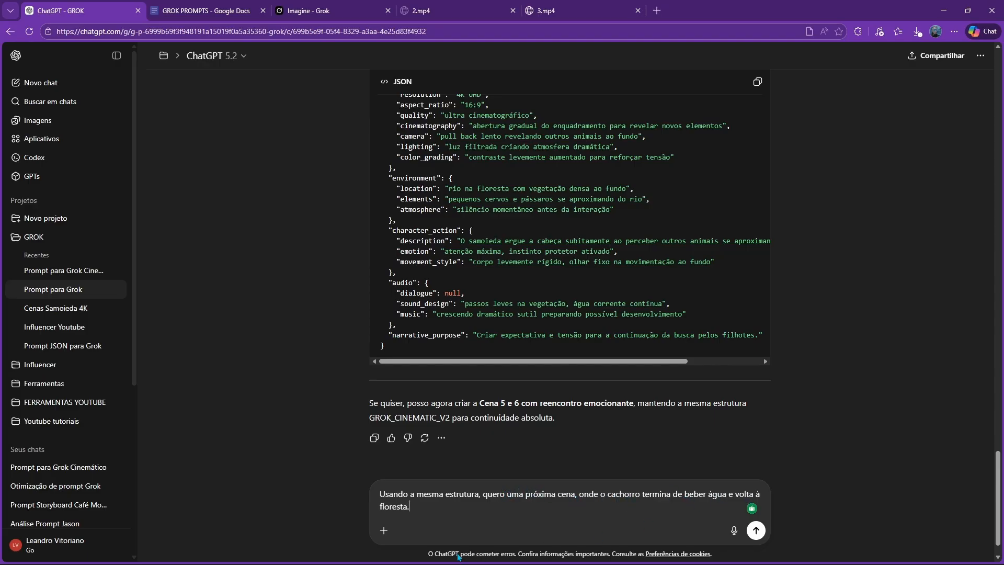
- Replace the drafted ChatGPT message with 'Na cena 5, quero que ele encontre um filhote de raposa perdido no meio da floresta.'
key("ctrl+a")
key("ctrl+v")
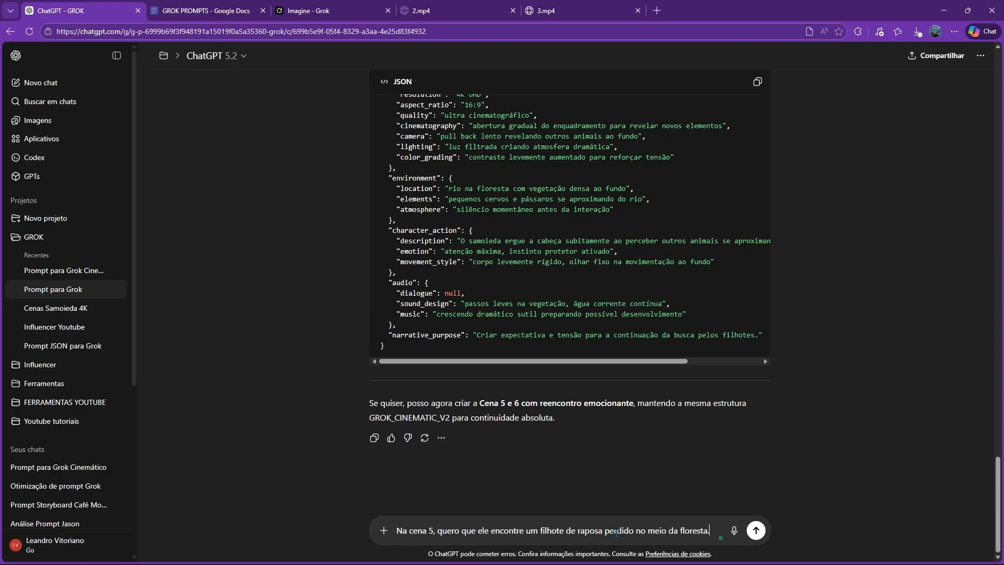
- Send ChatGPT this copied suggestion instead of the draft: 'criar a Cena 5 e 6 com reencontro emocionante, mantendo a mesma estrutura GROK_CINEMATIC_V2 para continuidade absoluta'
left_click_drag(711, 535, 393, 524)
key("BackSpace")
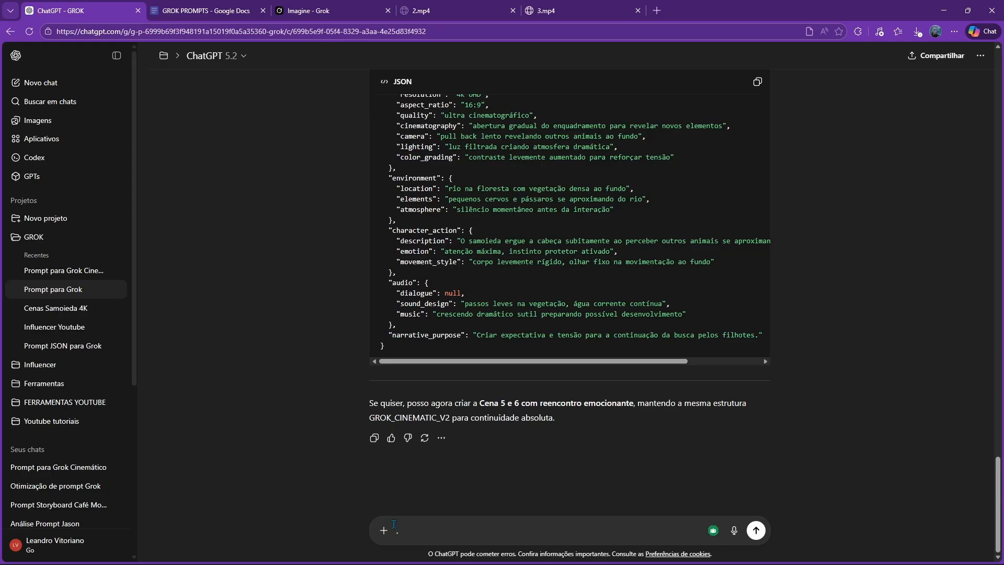
left_click_drag(455, 403, 547, 429)
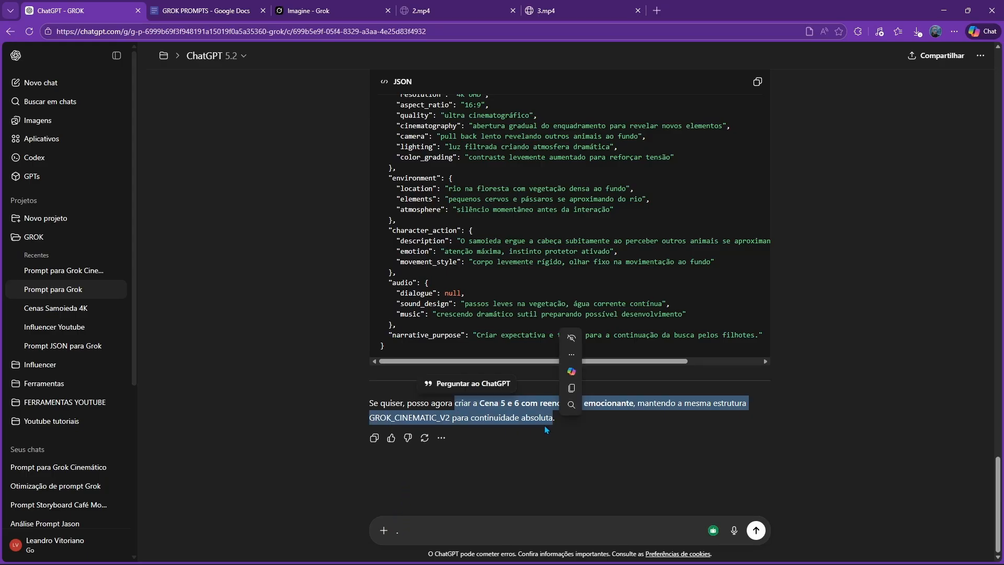
left_click(433, 521)
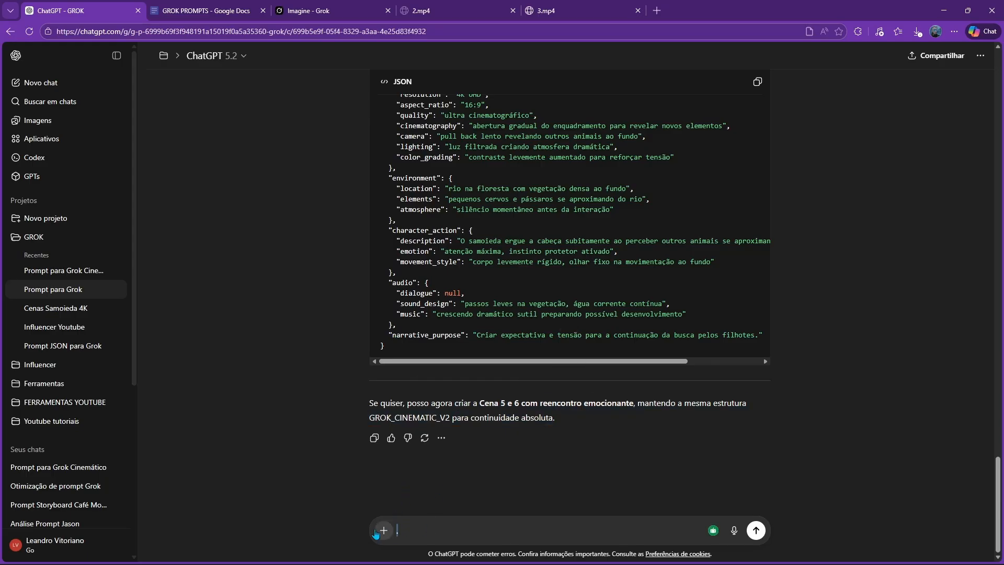
key("ctrl+v")
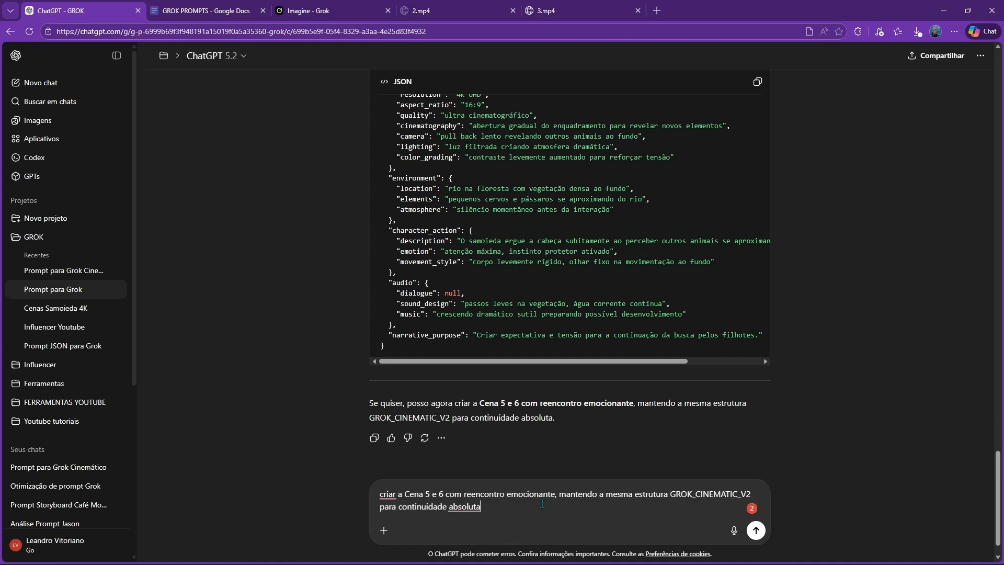
key("Return")
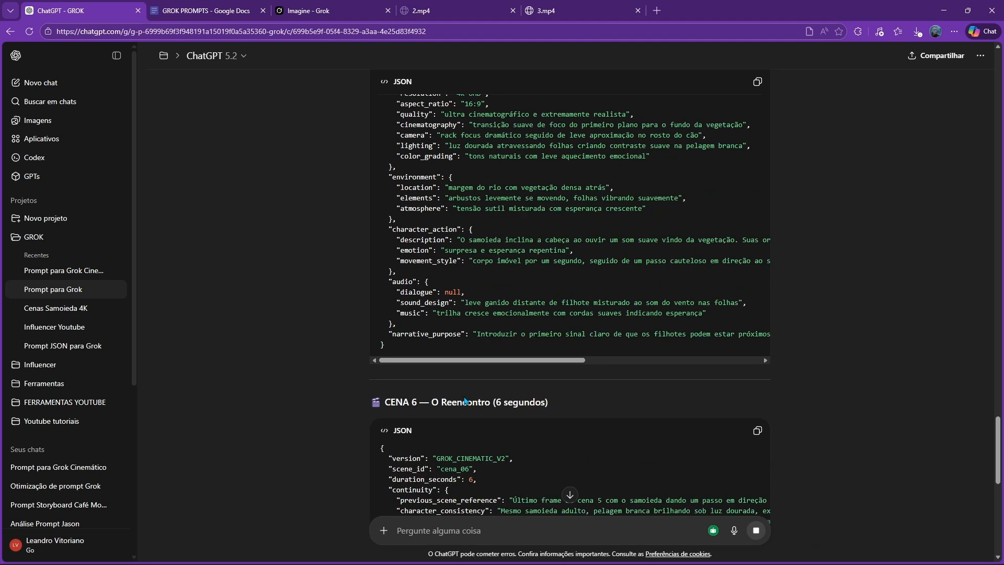
scroll(405, 261, "up", 2)
scroll(405, 261, "down", 12)
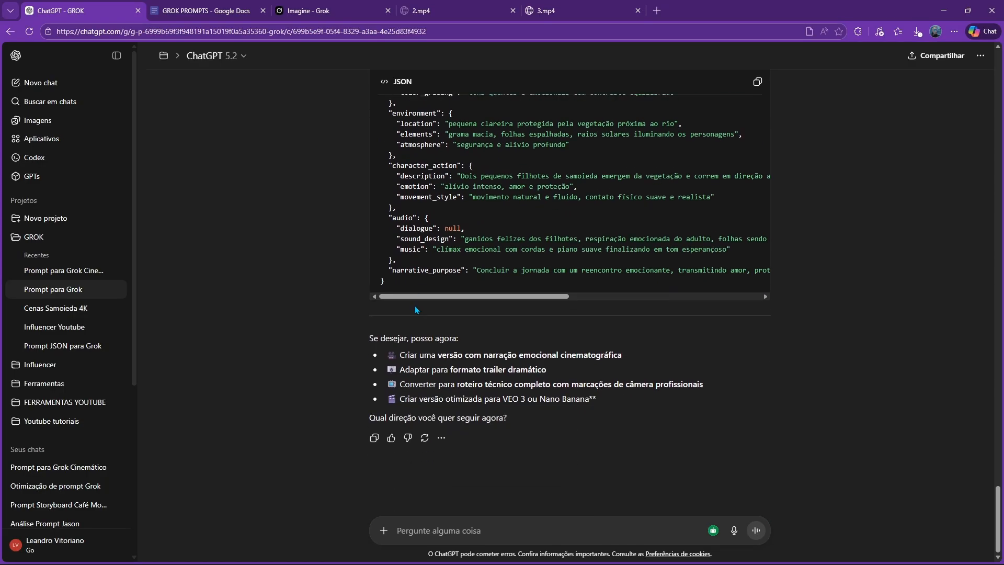
- Return to Grok, open the GROK folder in File Explorer, and play the saved clip 1.mp4
left_click(308, 10)
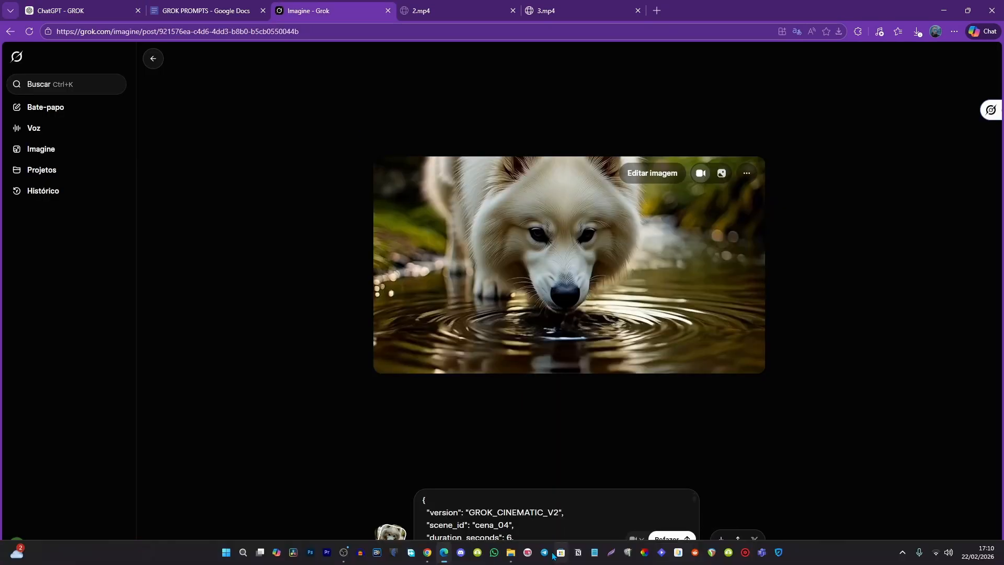
left_click(511, 560)
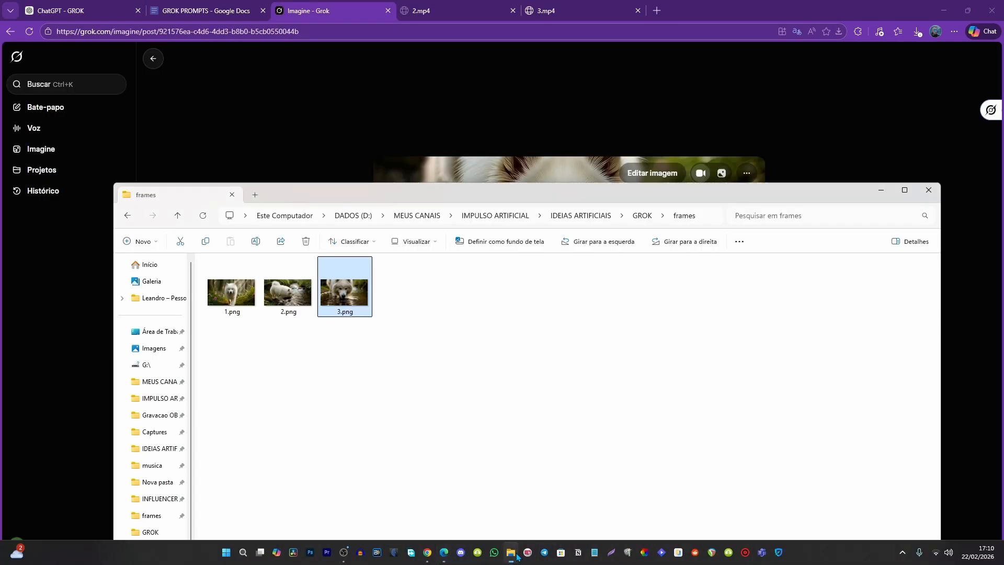
left_click(642, 215)
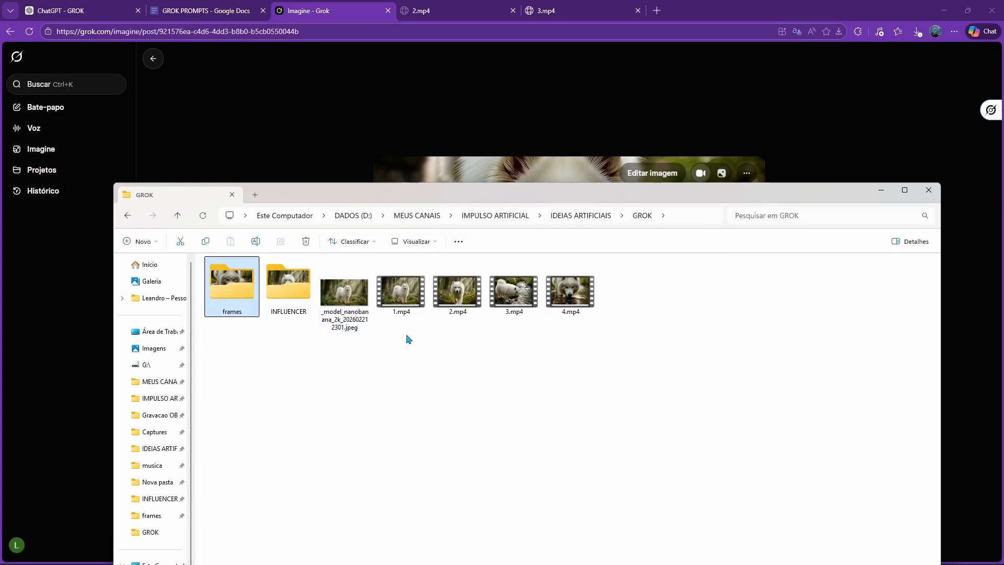
left_click_drag(409, 335, 579, 313)
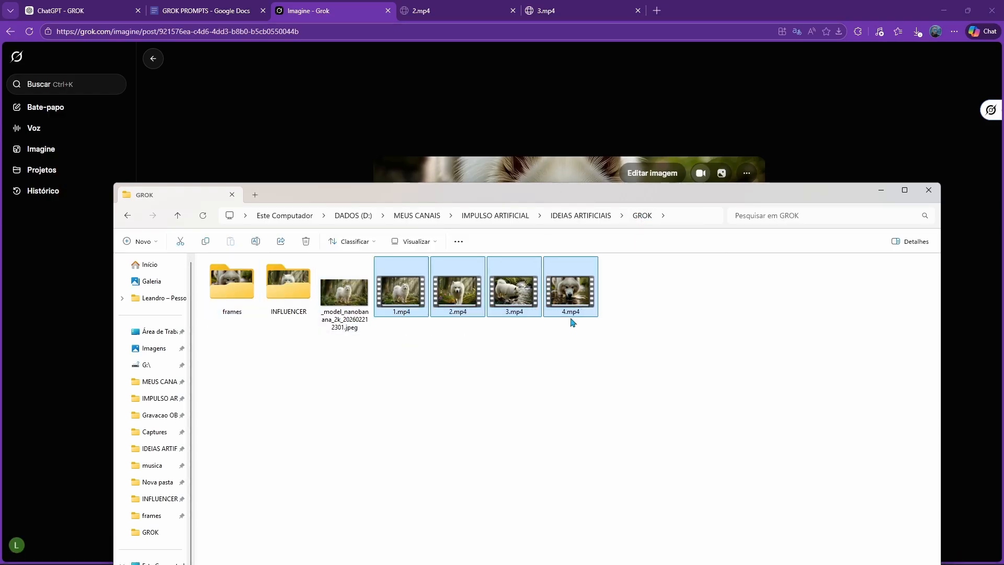
left_click(411, 360)
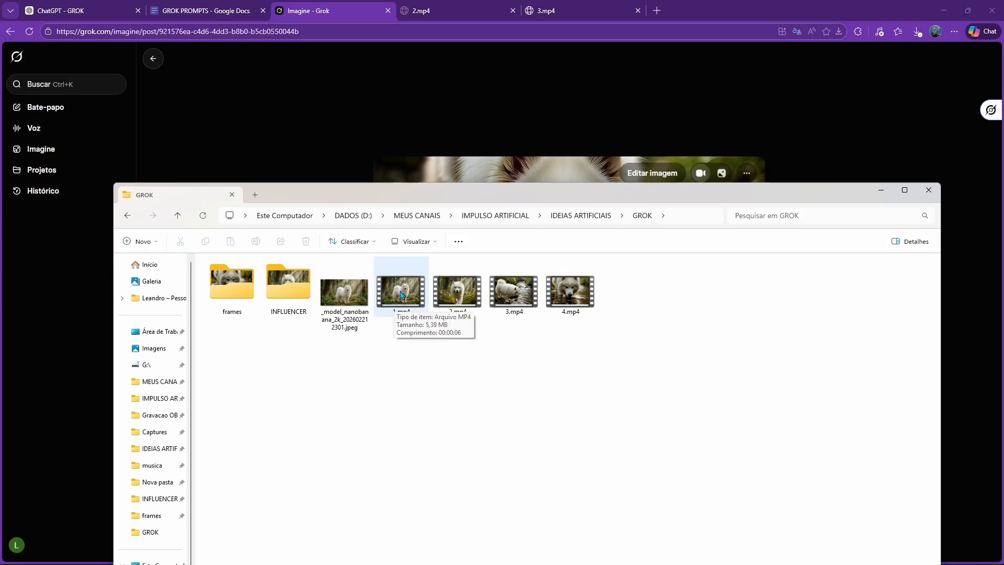
double_click(401, 295)
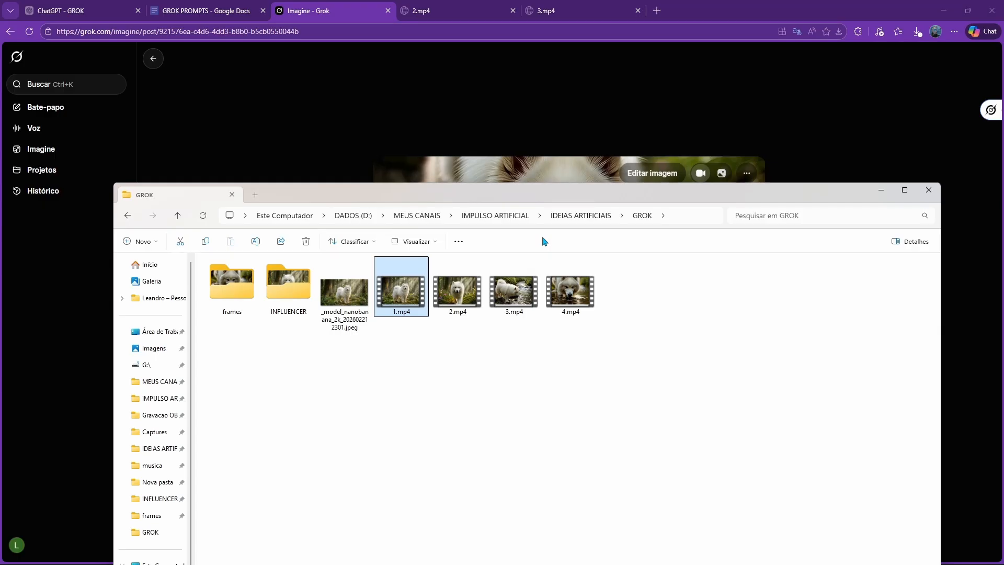
- Open the DOG folder inside LABORATORIO under IDEIAS ARTIFICIAIS and reposition its window to show the whole folder
left_click(578, 220)
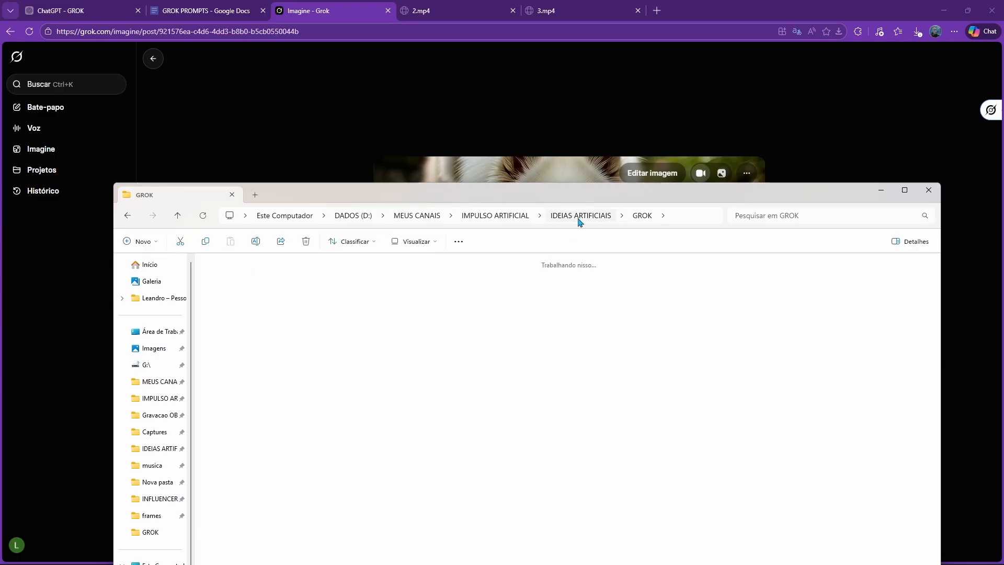
double_click(679, 292)
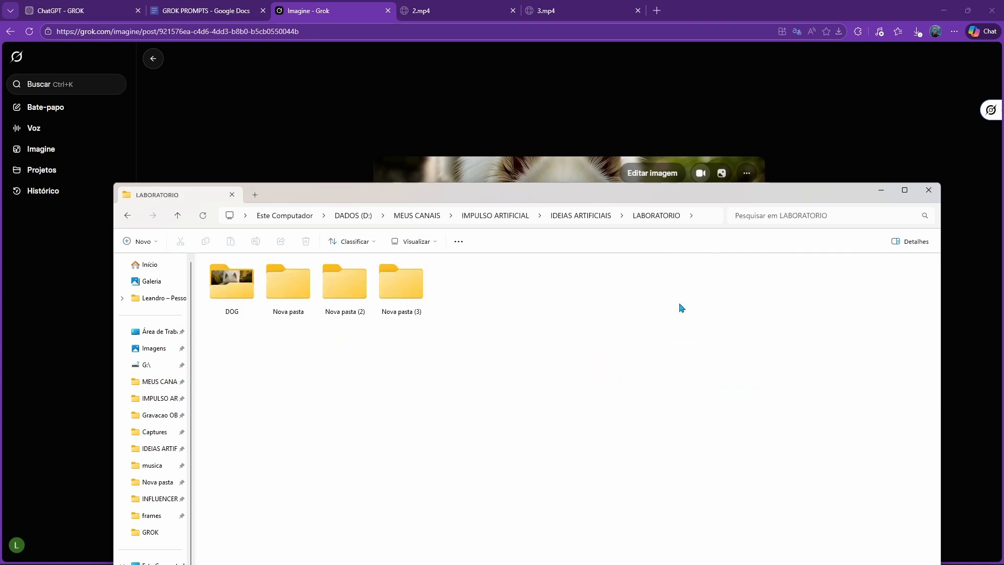
left_click(230, 296)
double_click(232, 293)
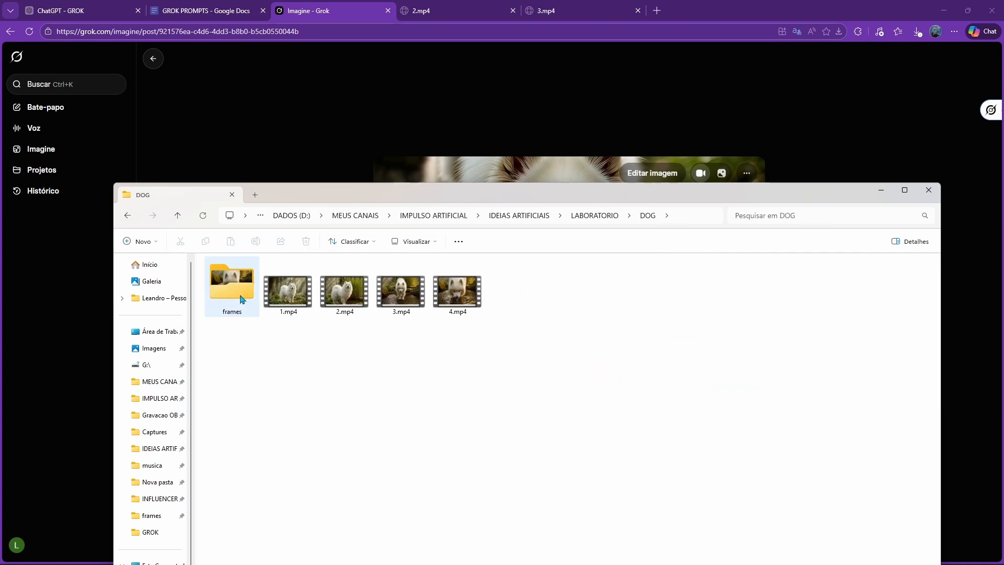
left_click_drag(338, 197, 320, 84)
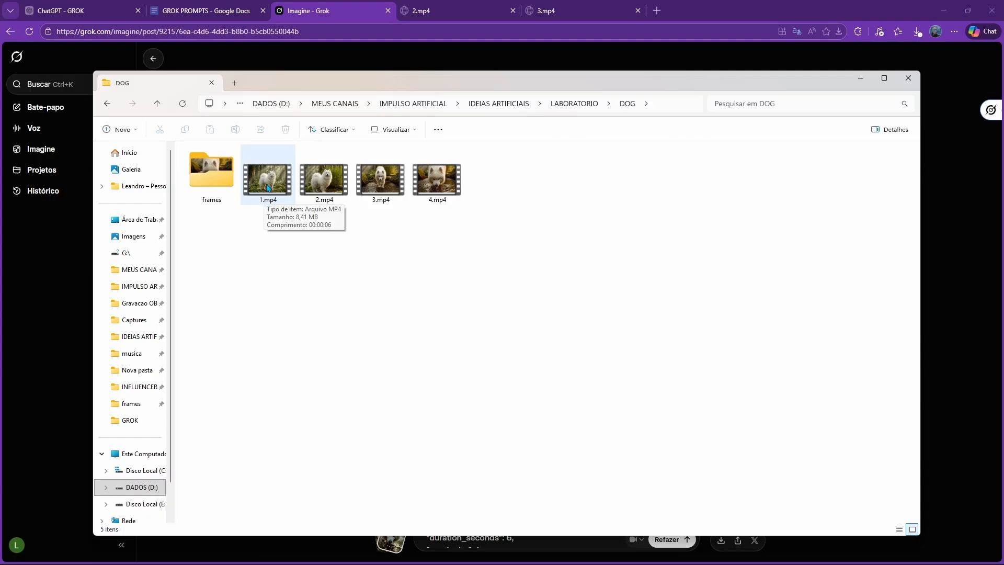
- Play the Samoyed scene clips in the DOG folder to review them, and close the video player
left_click(267, 188)
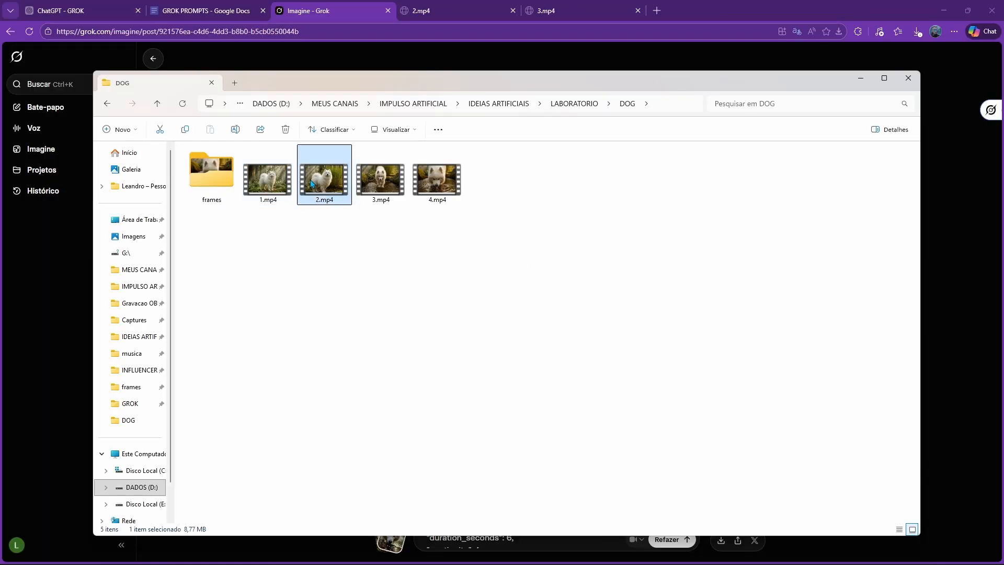
double_click(312, 183)
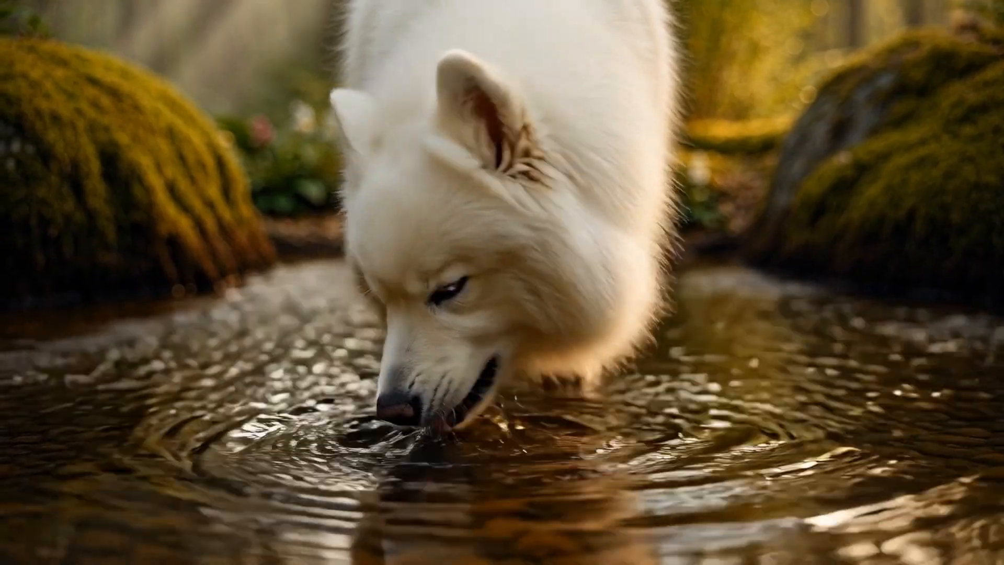
key("alt+F4")
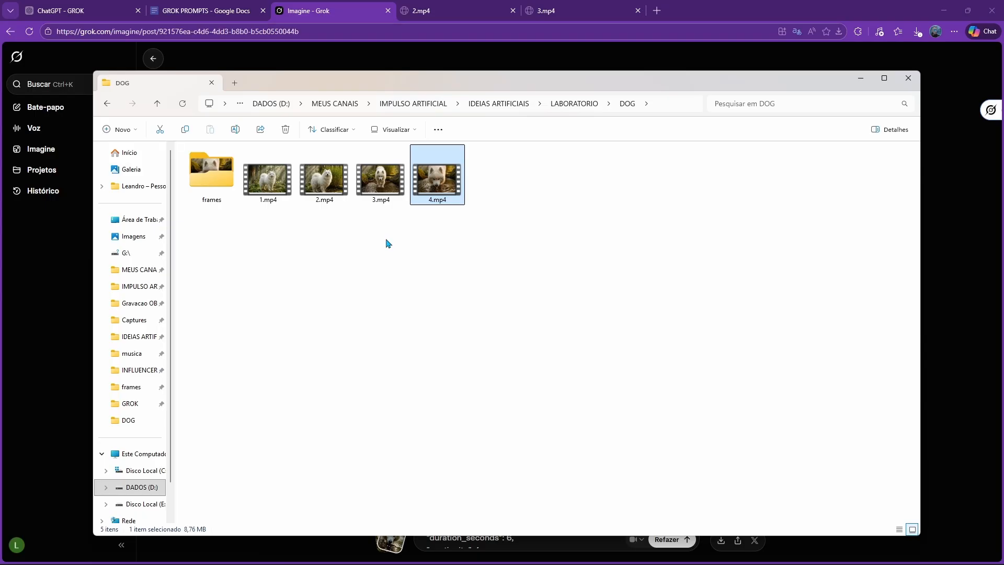
left_click(388, 243)
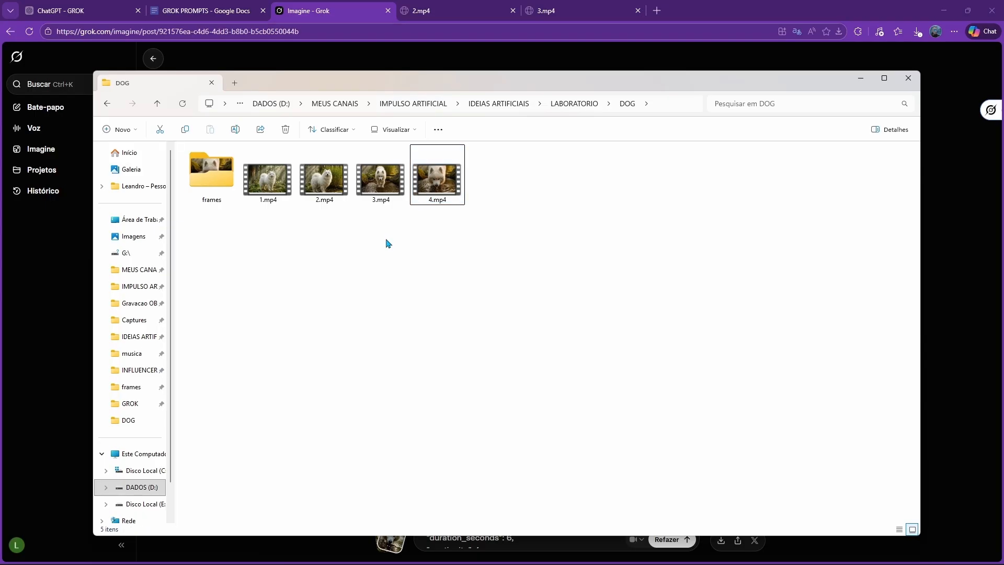
- Switch to DaVinci Resolve and create a new project named 'grok teste'
key("super+d")
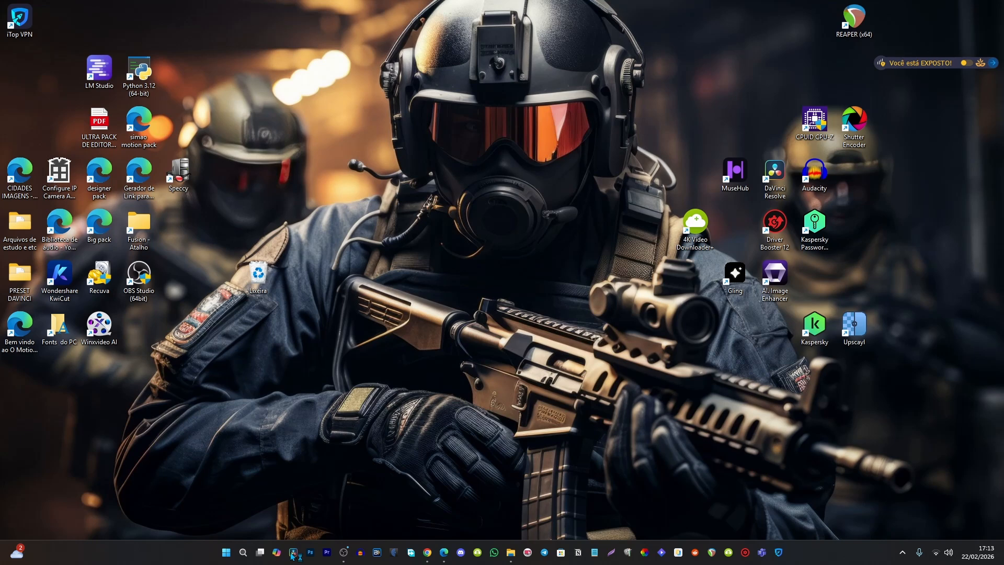
left_click(293, 552)
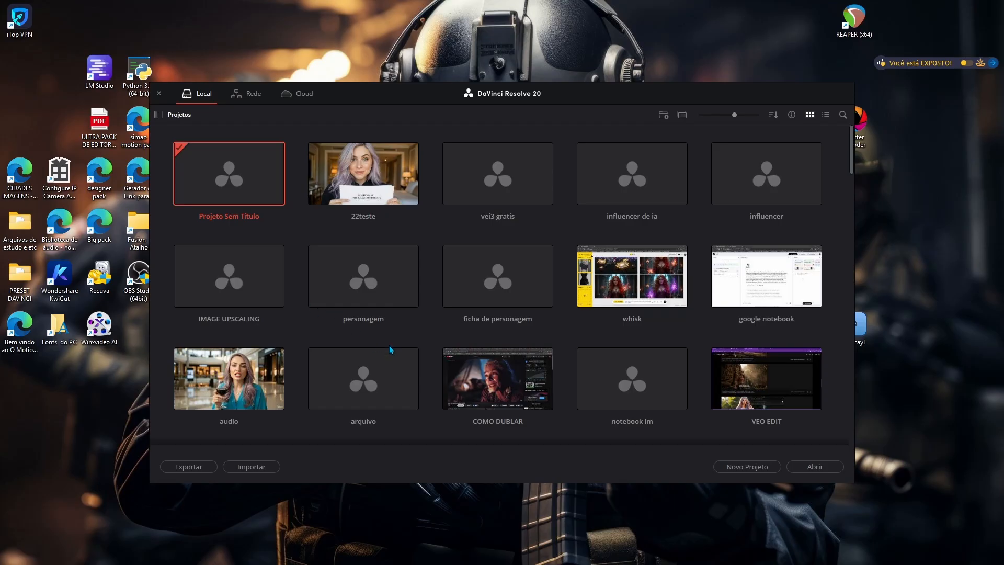
left_click(732, 472)
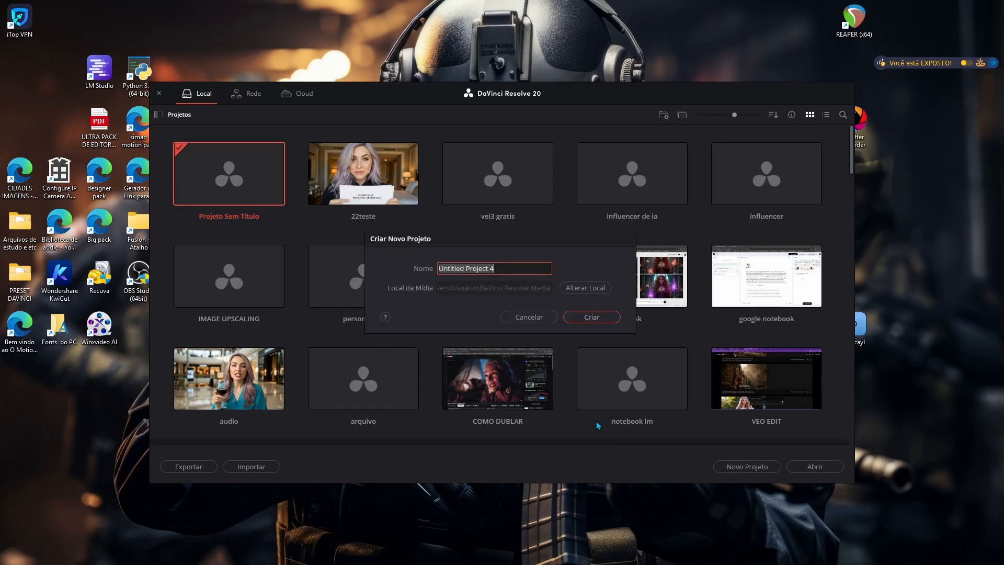
type("grok teste")
key("Return")
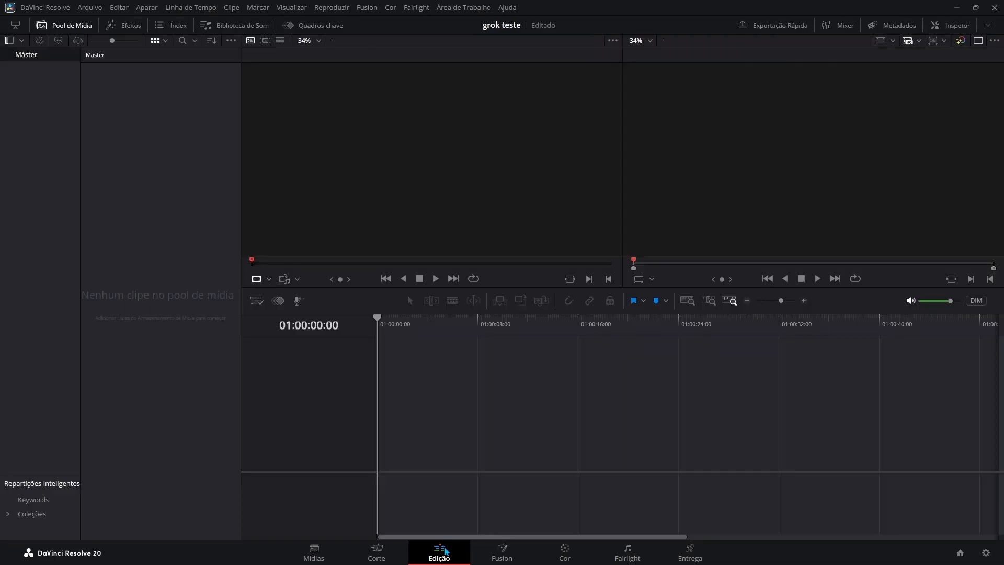
- Import 1.mp4 through 4.mp4 from the DOG folder into the media pool and place them in order on a new timeline
left_click(510, 553)
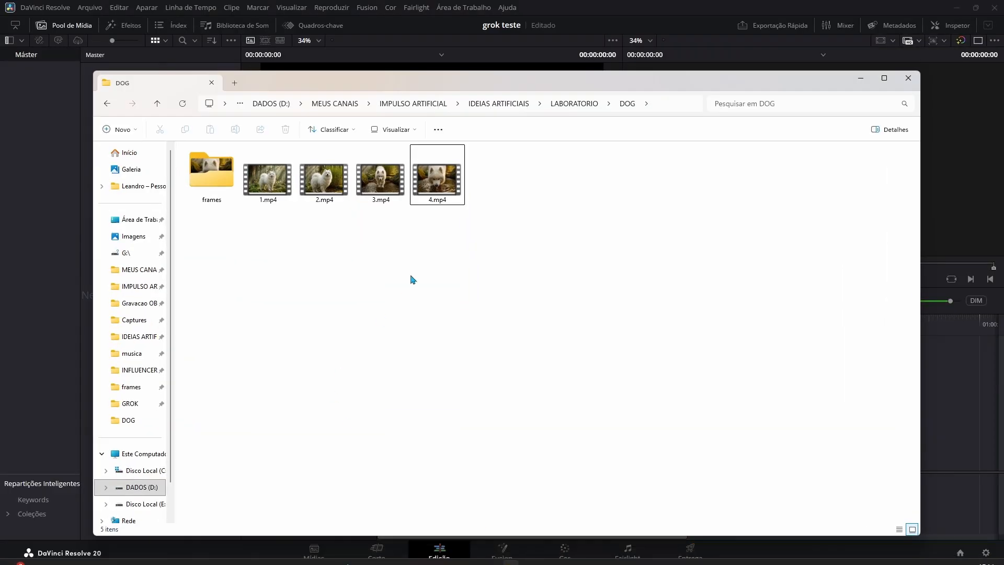
left_click_drag(453, 214, 266, 170)
left_click_drag(337, 82, 578, 246)
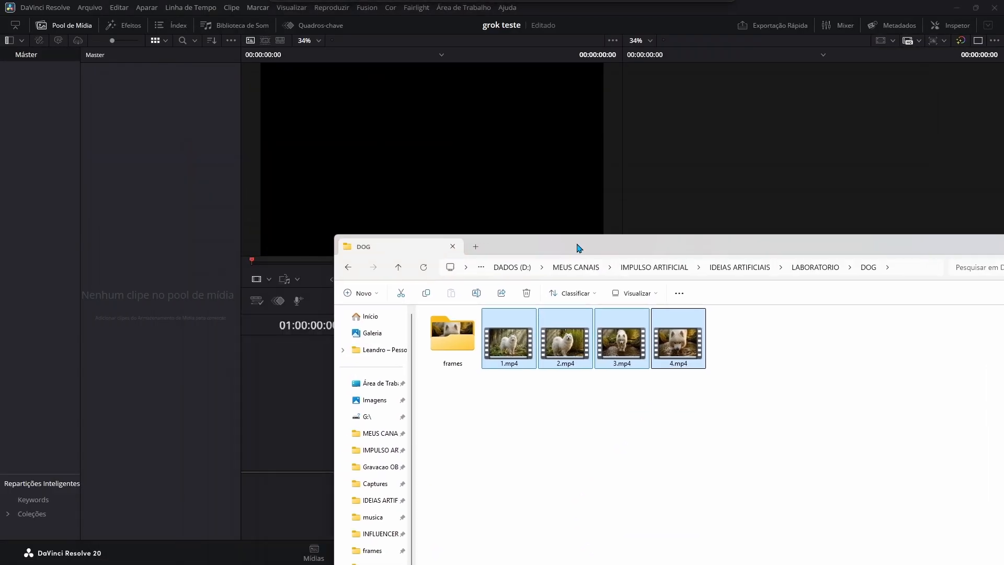
left_click_drag(520, 353, 145, 123)
left_click_drag(211, 164, 395, 452)
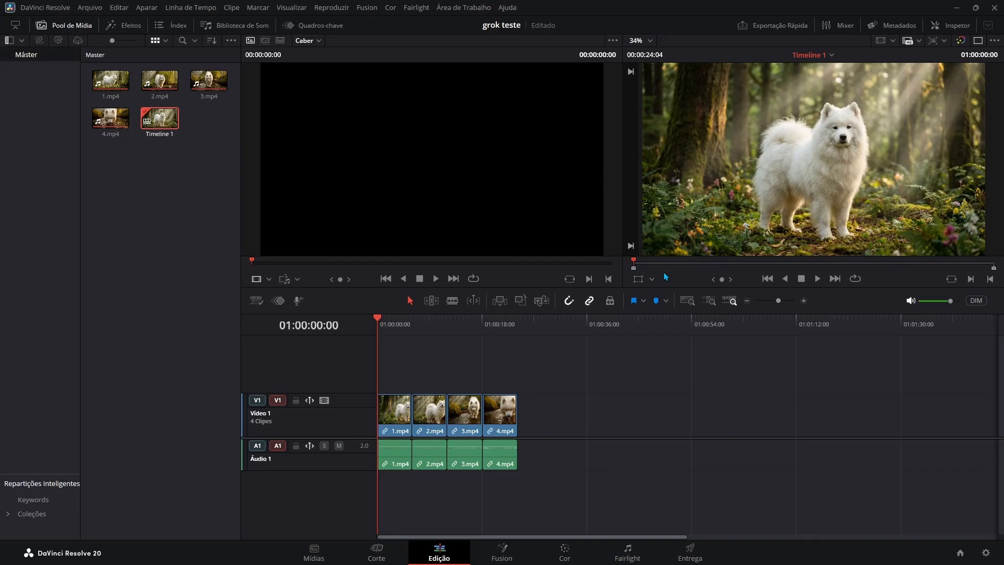
- Play the assembled four-clip timeline in full screen from its start, and return to the editor
key("ctrl+f")
key("space")
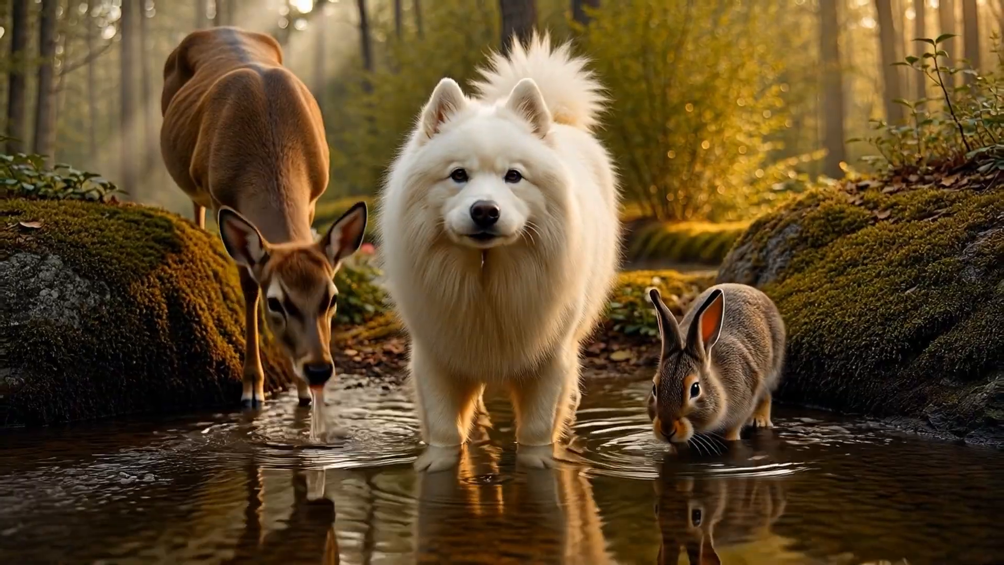
key("Escape")
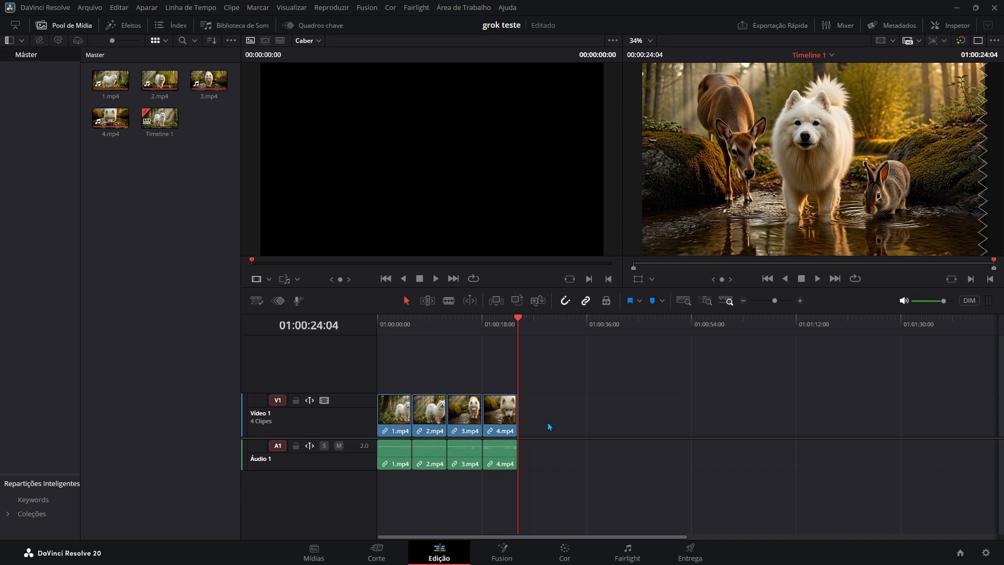
- Import 'A Flute's Mourning - Aakash Gandhi.mp3' from the musica folder into the media pool and load it in the source viewer
mouse_move(582, 563)
mouse_move(510, 552)
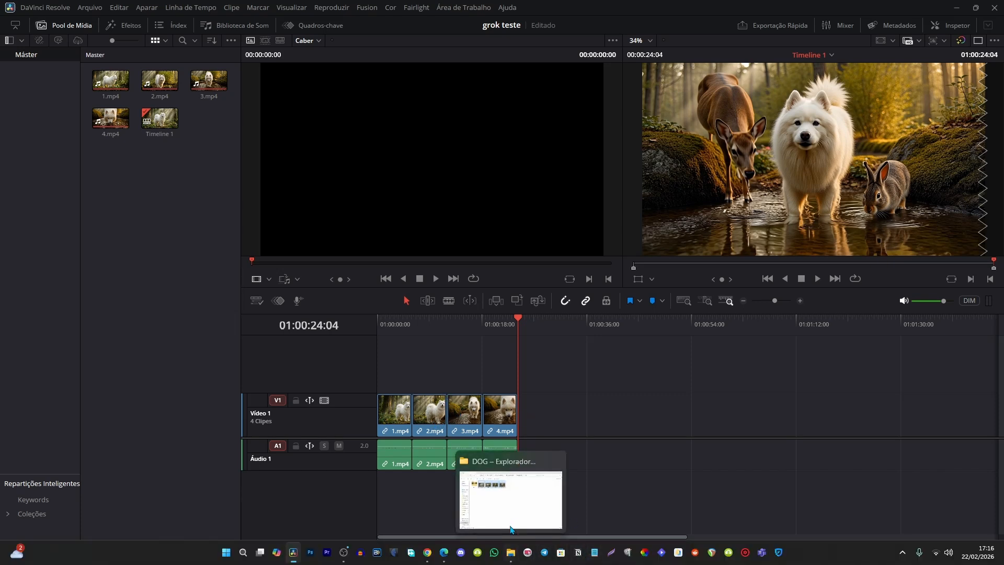
left_click(518, 506)
scroll(140, 466, "down", 1)
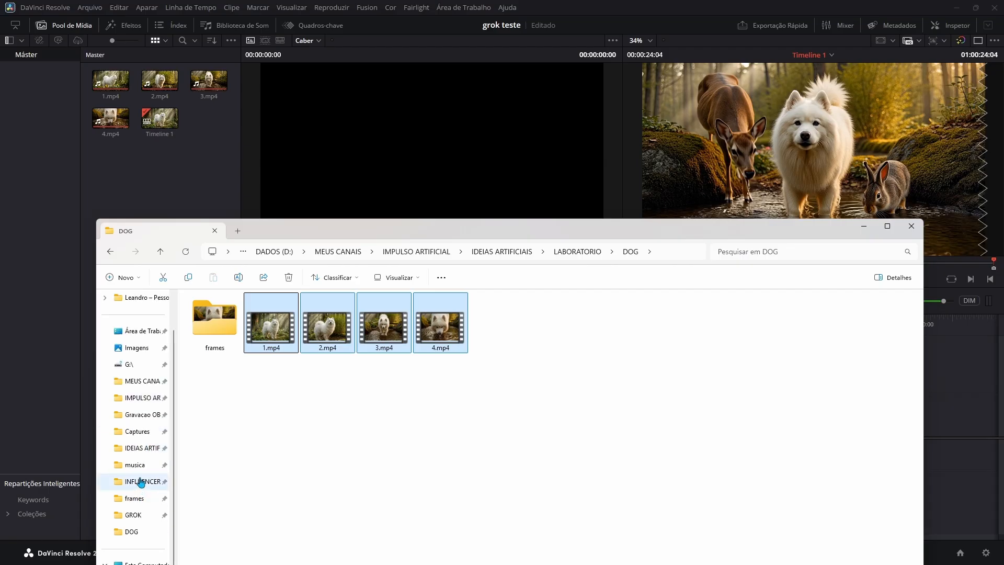
left_click(142, 466)
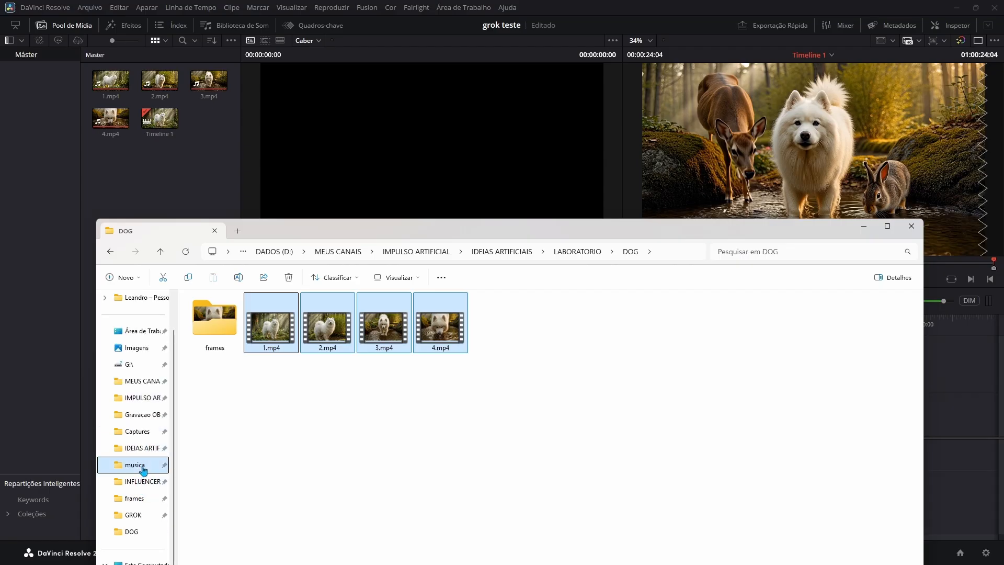
double_click(222, 312)
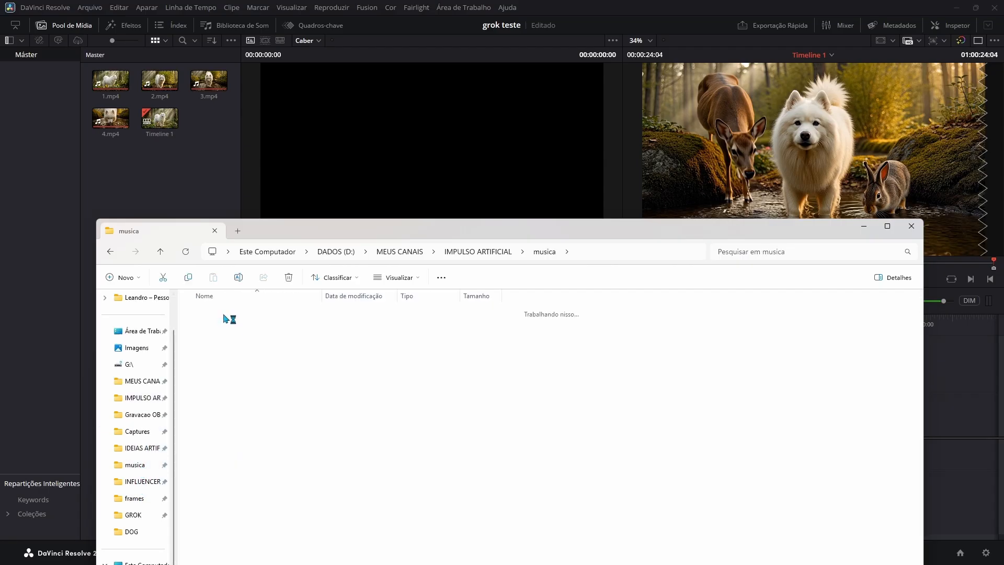
left_click(223, 330)
left_click_drag(223, 336, 178, 159)
left_click(863, 226)
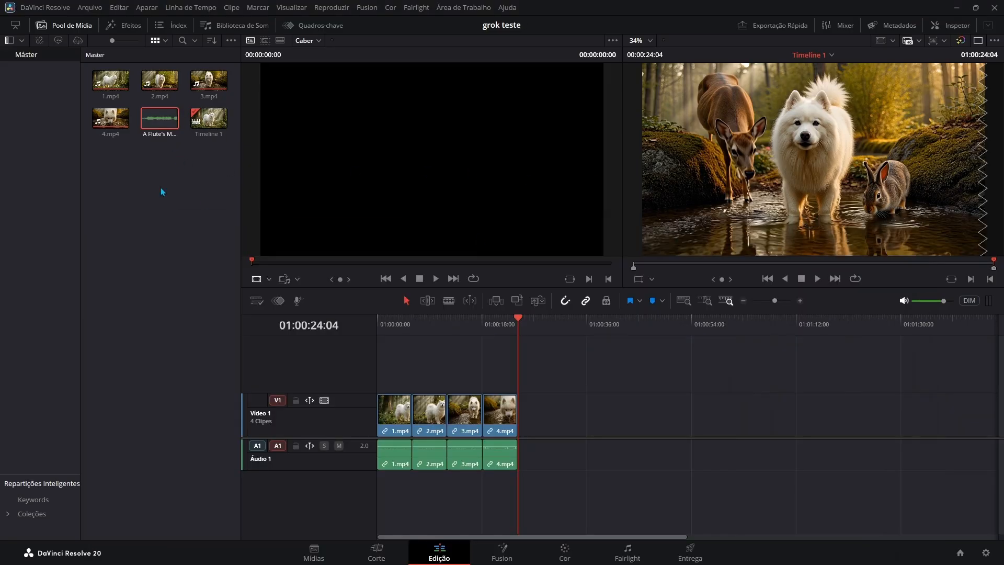
left_click(158, 120)
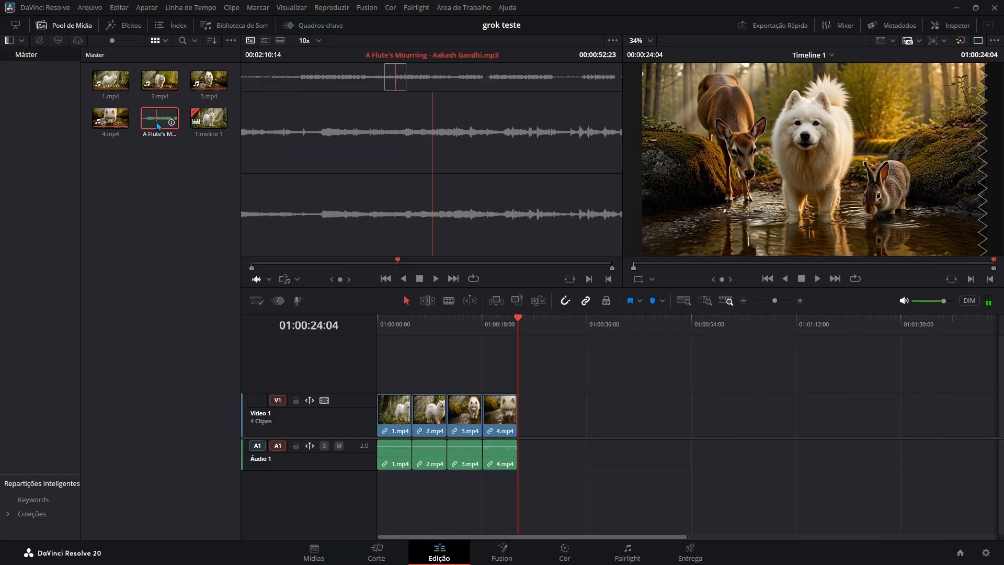
- Place the A Flute's Mourning music on a second audio track at the timeline start, cut its end at 01:00:31:11 and trim about three seconds off its beginning
left_click_drag(159, 121, 318, 381)
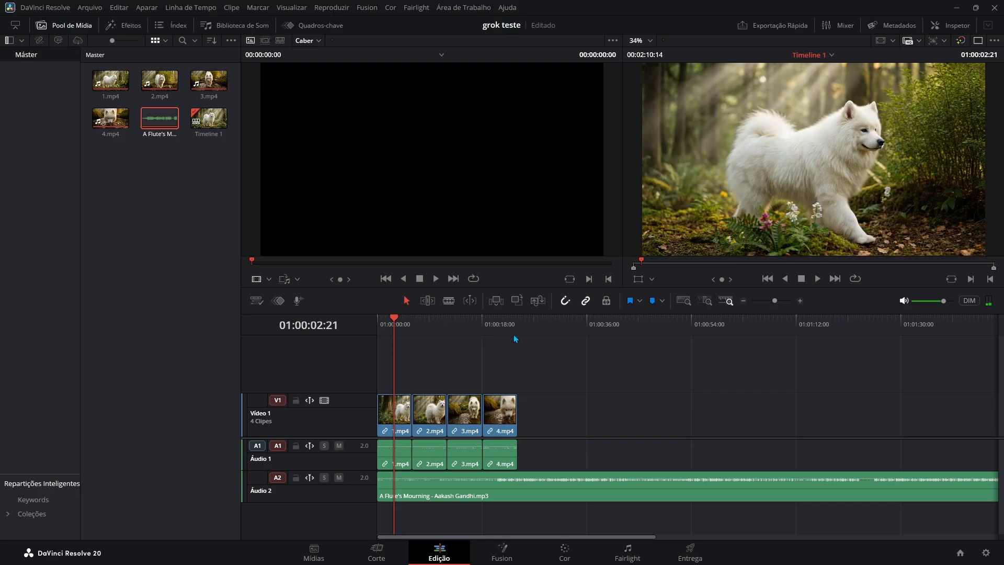
left_click_drag(527, 327, 560, 416)
key("shift+bracketright")
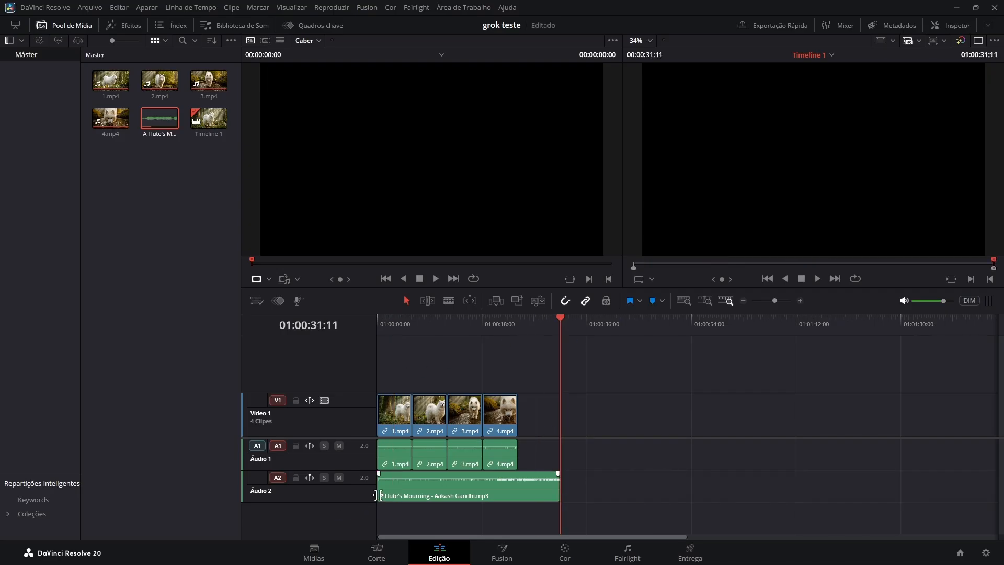
left_click_drag(378, 494, 429, 494)
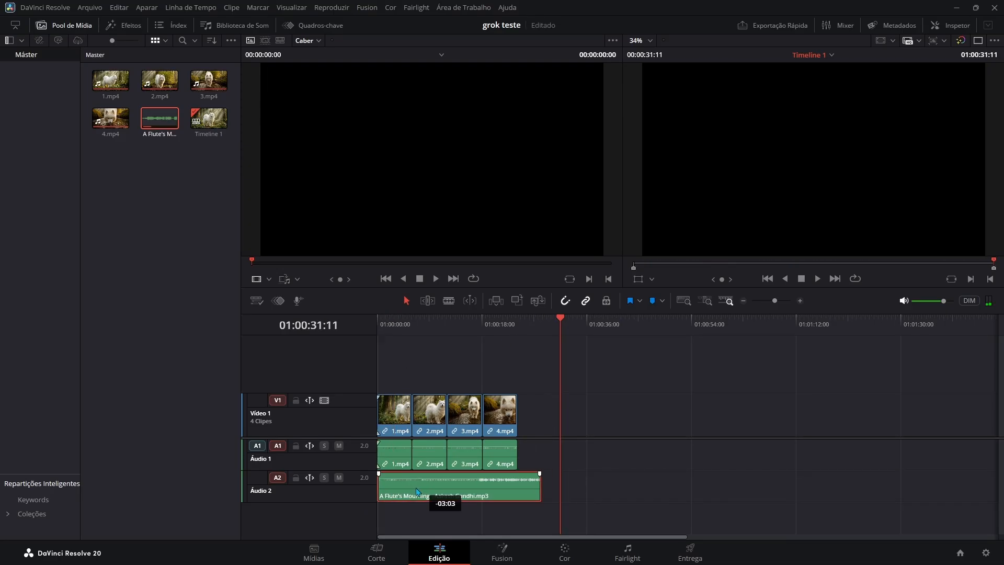
- Play the timeline with music in full screen from its start, return to the editor, dismiss the VPN pop-up and park the playhead at 01:00:03:01
key("Home")
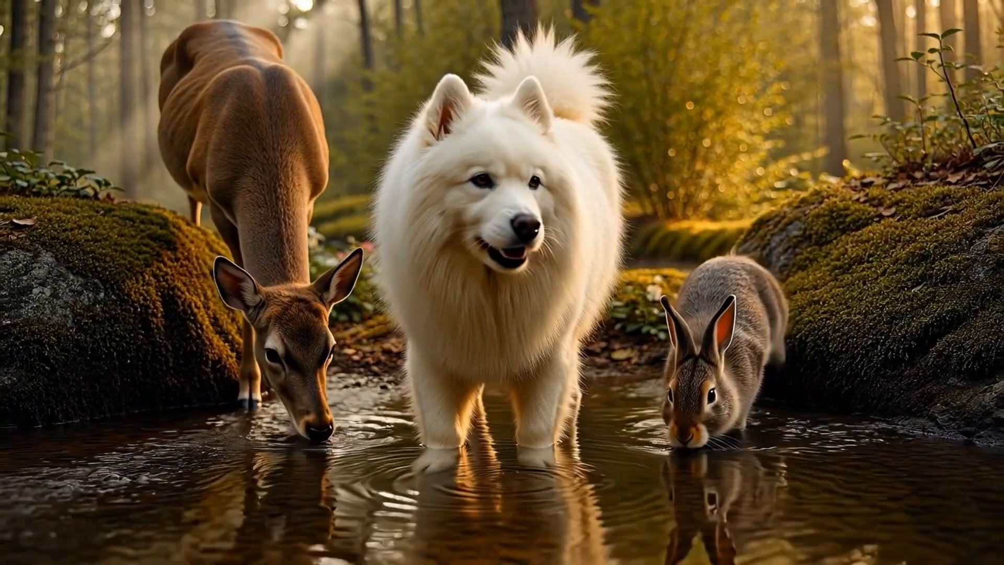
key("Escape")
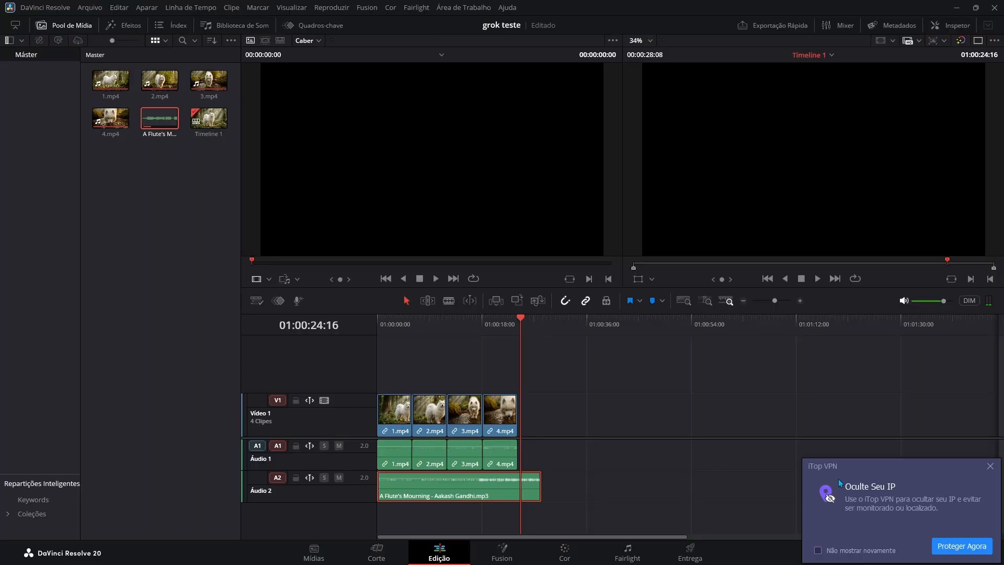
left_click(990, 465)
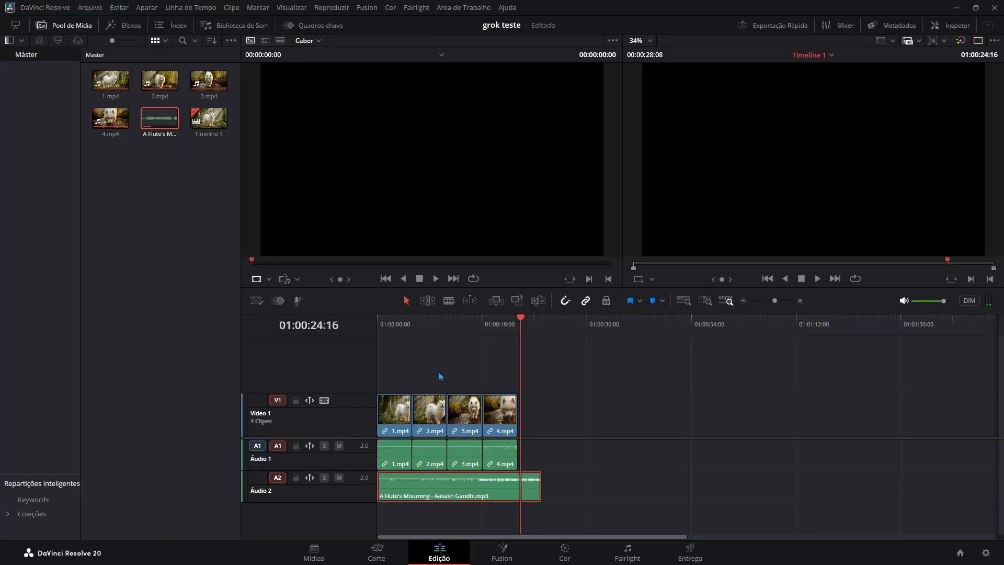
left_click(395, 325)
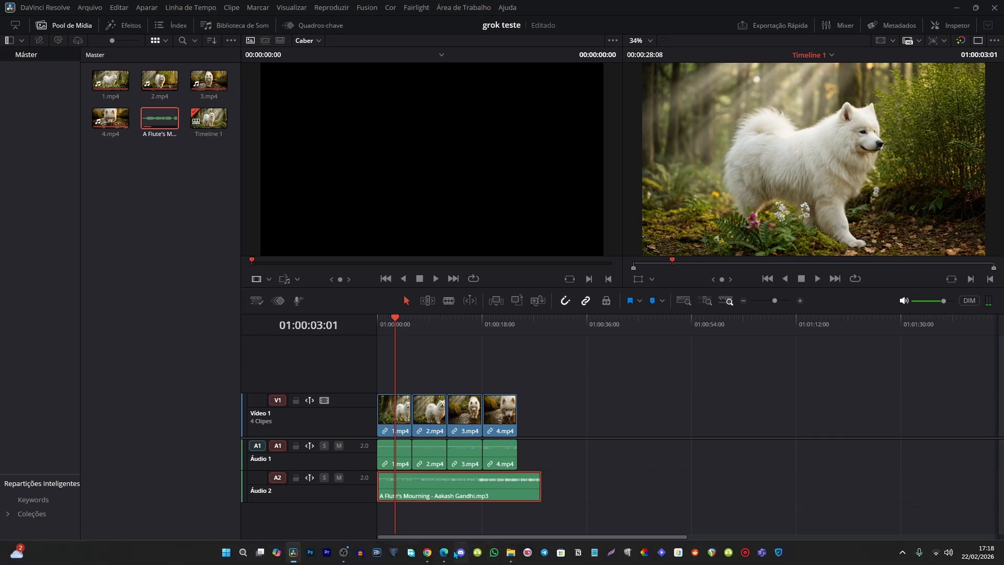
- Switch to the browser and review the INFLUENCER FALANDO prompt in the GROK PROMPTS document
left_click(444, 552)
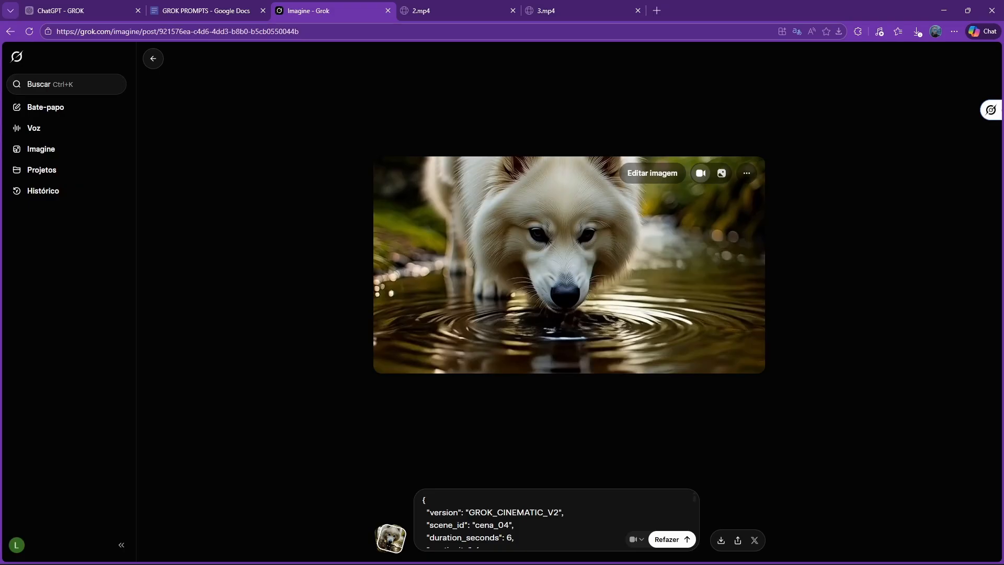
left_click(203, 10)
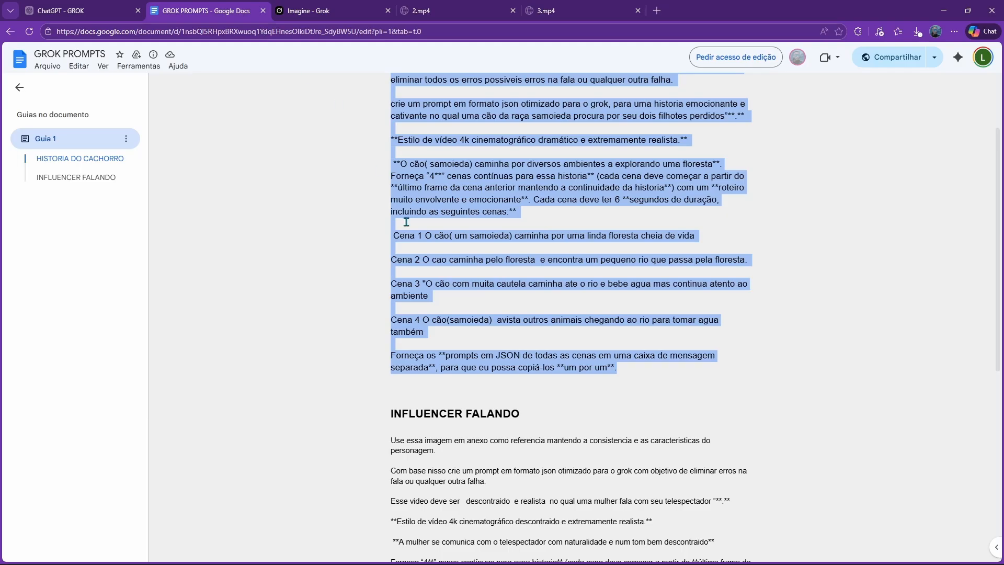
scroll(412, 240, "down", 4)
left_click(393, 205)
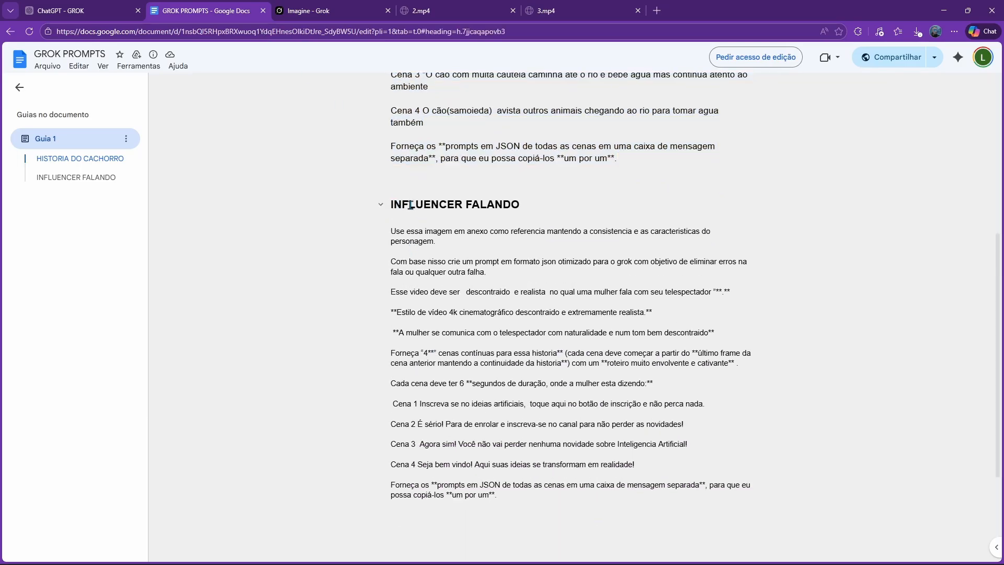
scroll(393, 209, "down", 3)
scroll(255, 126, "up", 8)
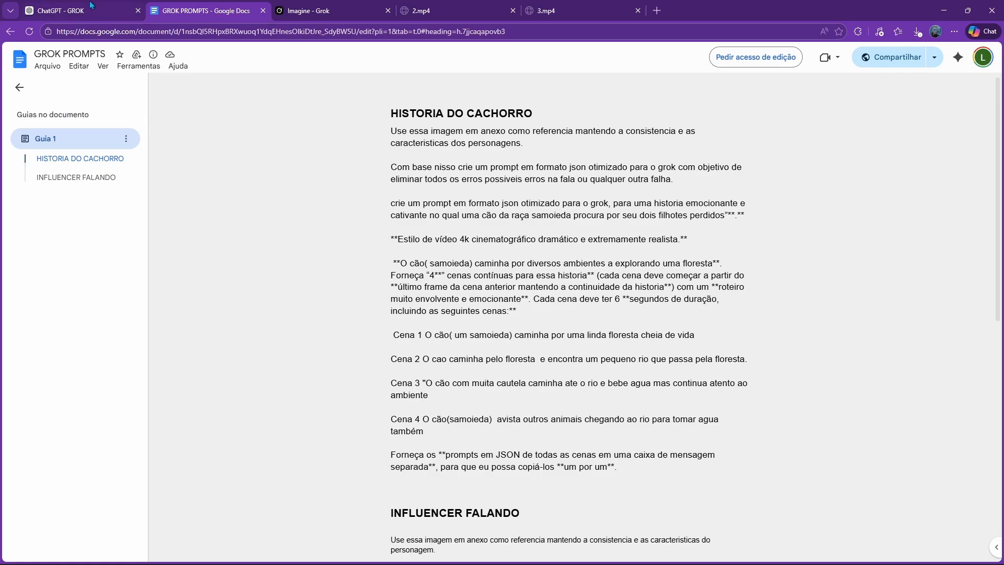
- Open the Influencer Youtube chat in ChatGPT's GROK project and review its reference image and scene prompt
left_click(62, 11)
left_click(77, 328)
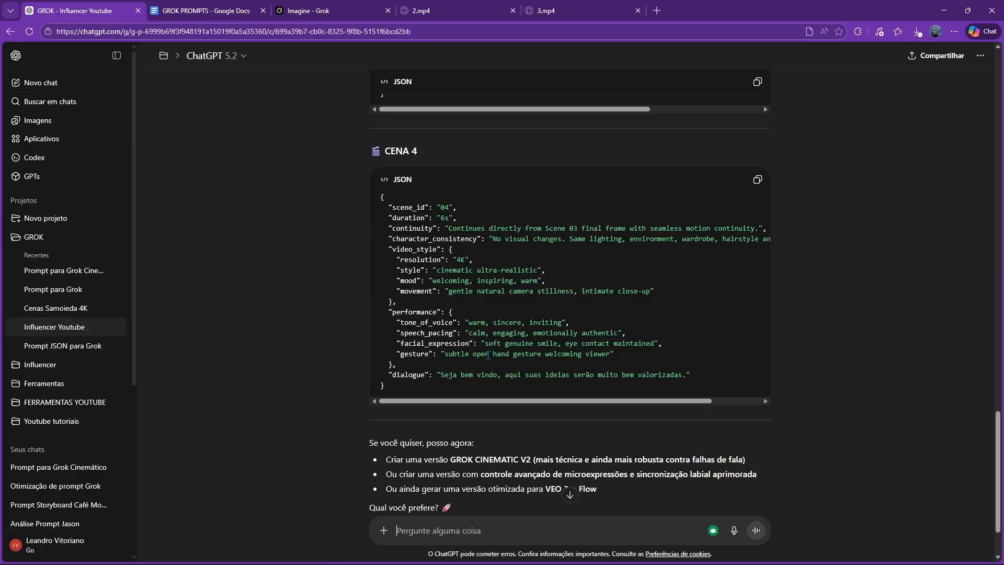
scroll(490, 344, "up", 15)
scroll(490, 344, "up", 10)
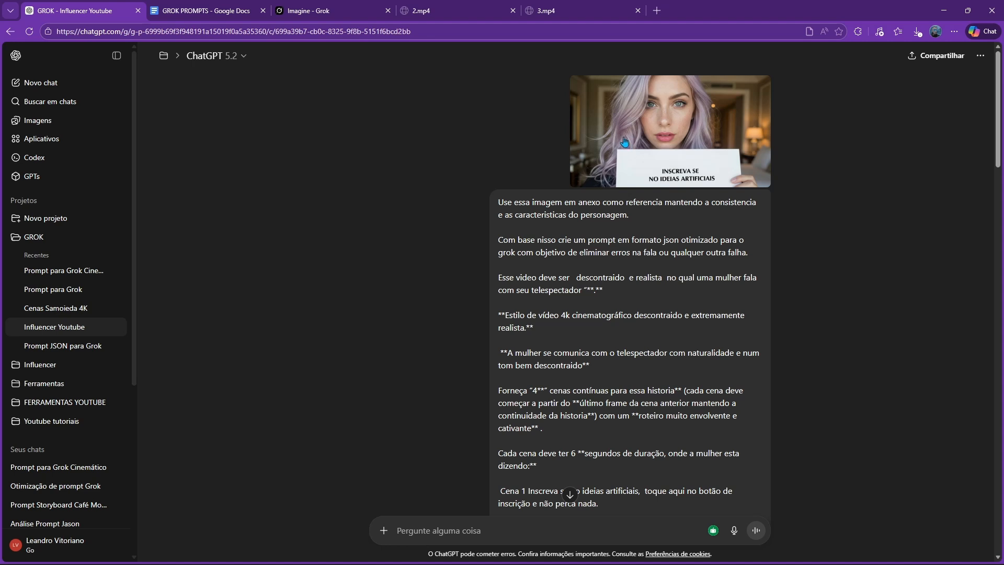
scroll(522, 309, "down", 5)
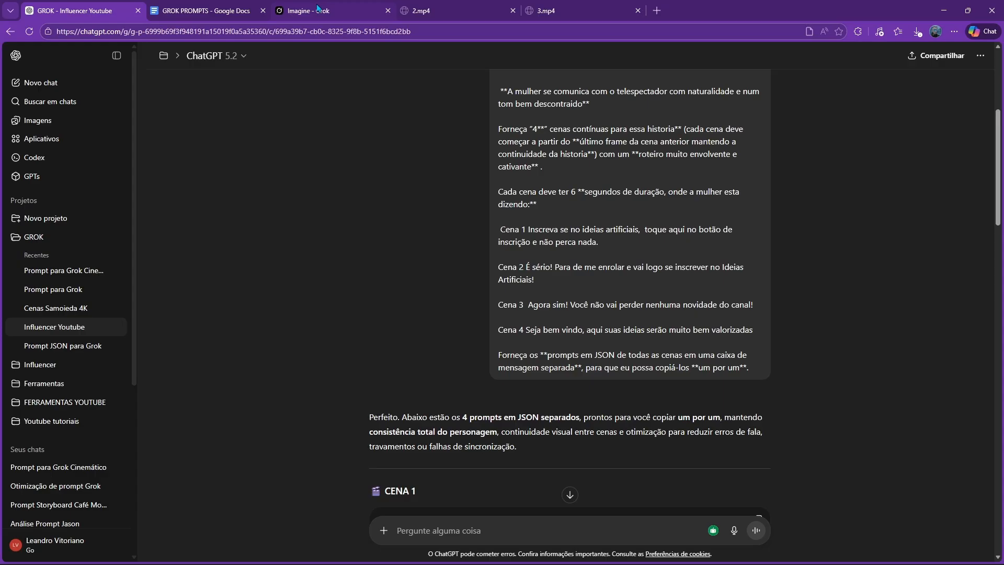
- Show the Grok Imagine page, and open the INFLUENCER folder inside GROK in File Explorer
left_click(317, 8)
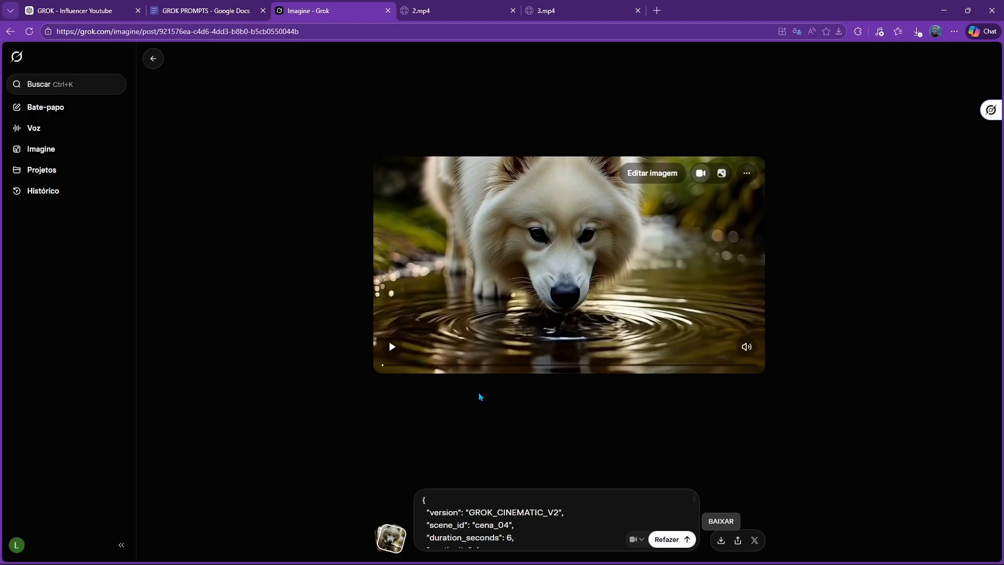
left_click(510, 552)
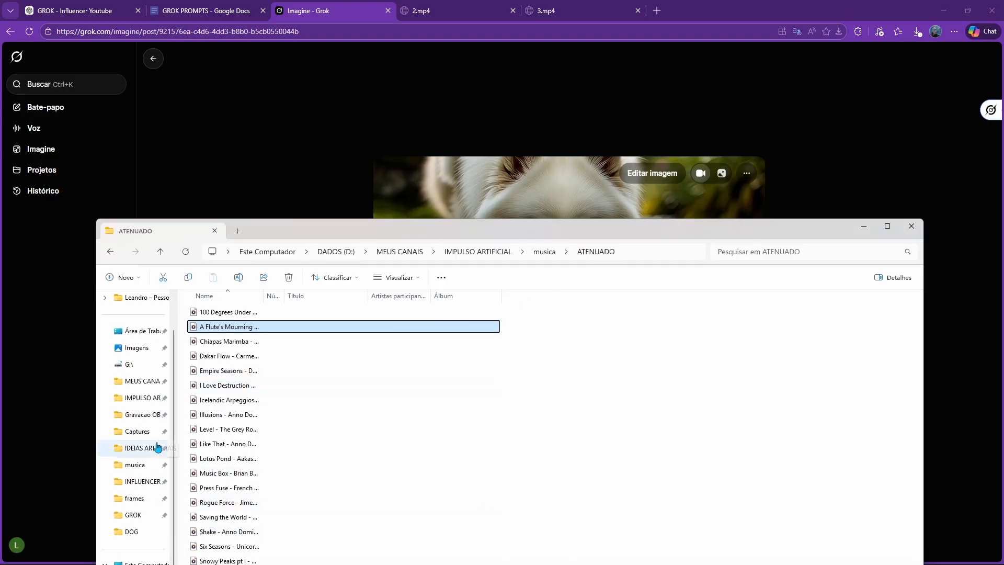
left_click(139, 514)
double_click(267, 339)
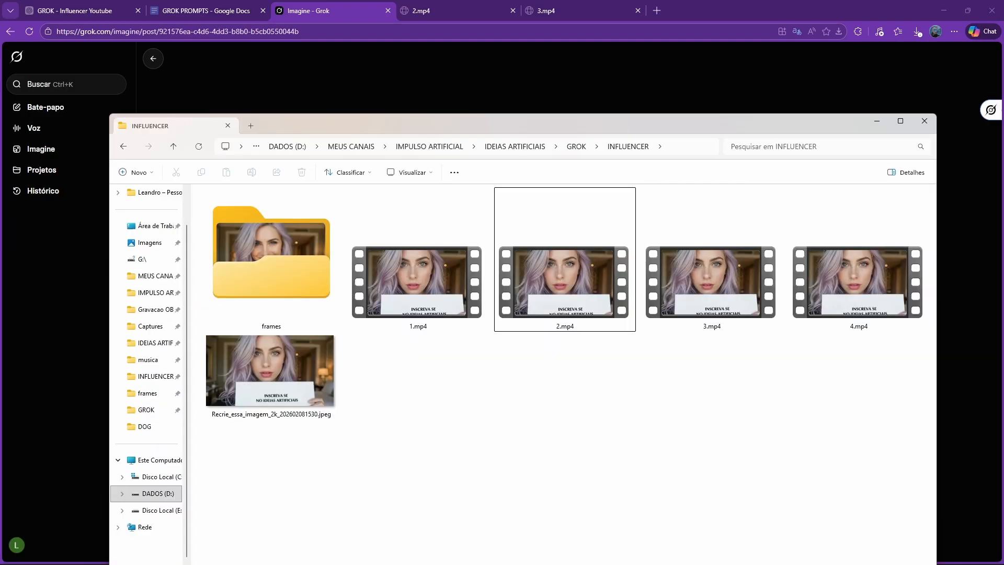
- Play the influencer clips 1.mp4 through 4.mp4 one after another and close the media player
left_click(407, 294)
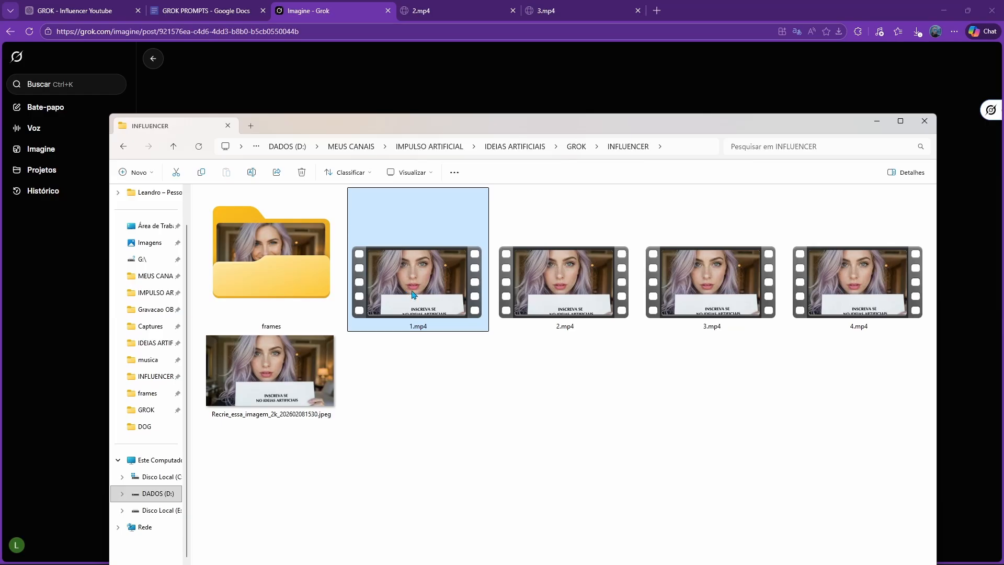
double_click(413, 294)
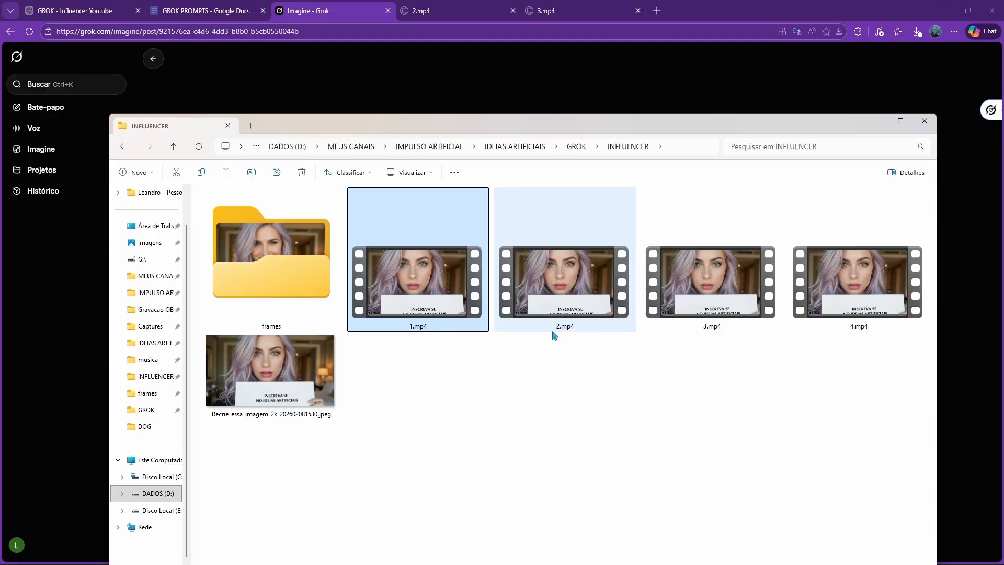
double_click(566, 314)
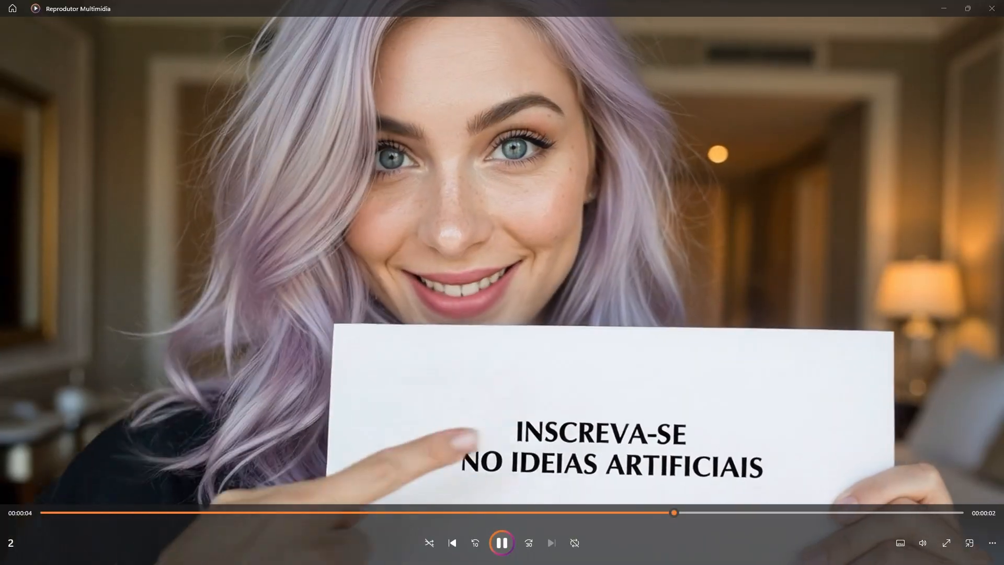
double_click(706, 309)
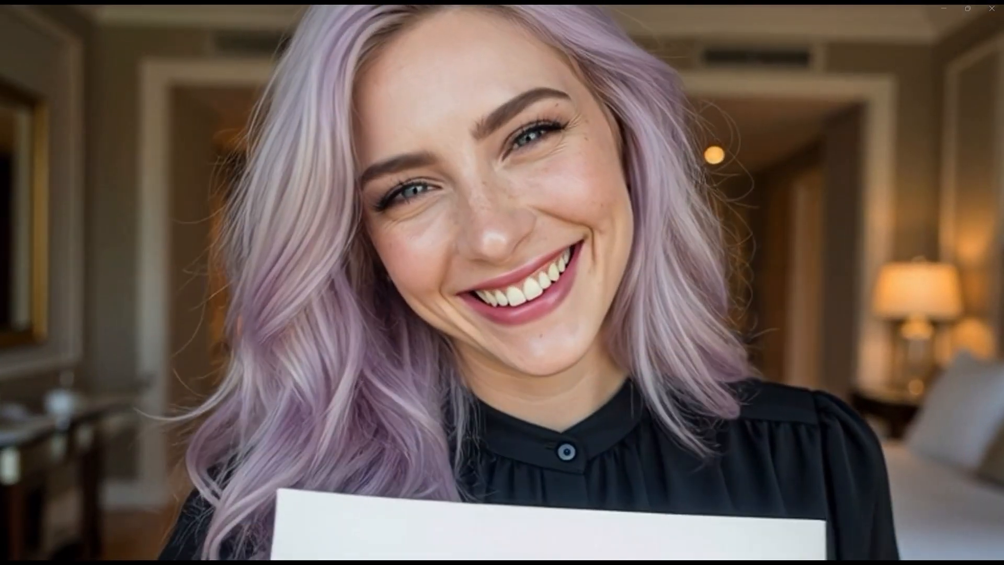
double_click(849, 299)
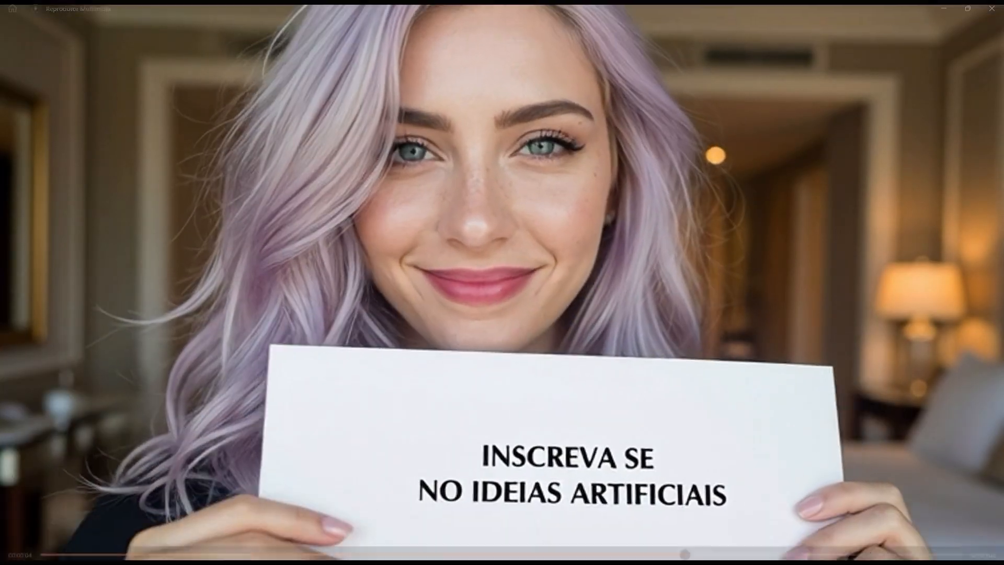
left_click(992, 9)
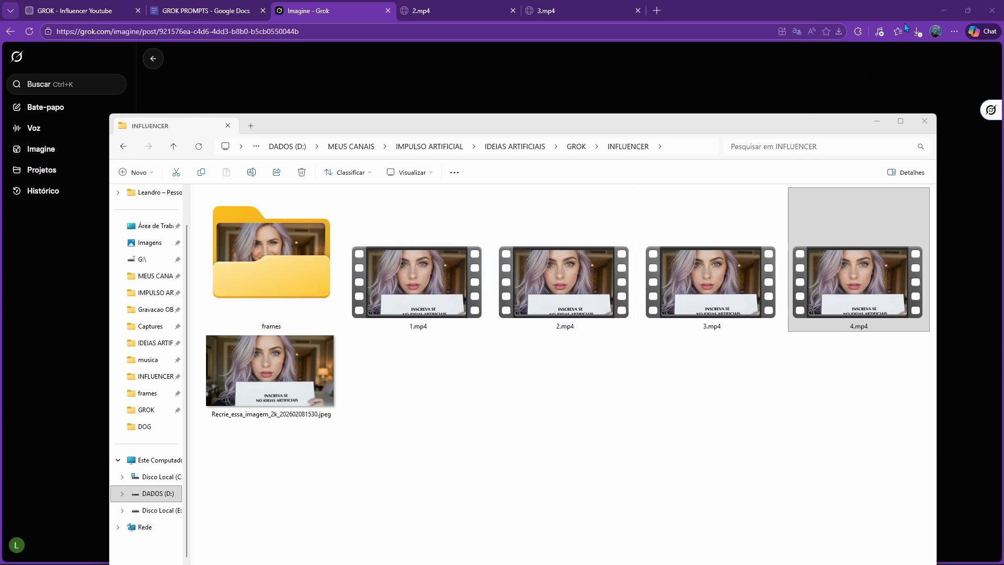
- Switch to DaVinci Resolve and delete all video and audio clips from Timeline 1
left_click(878, 124)
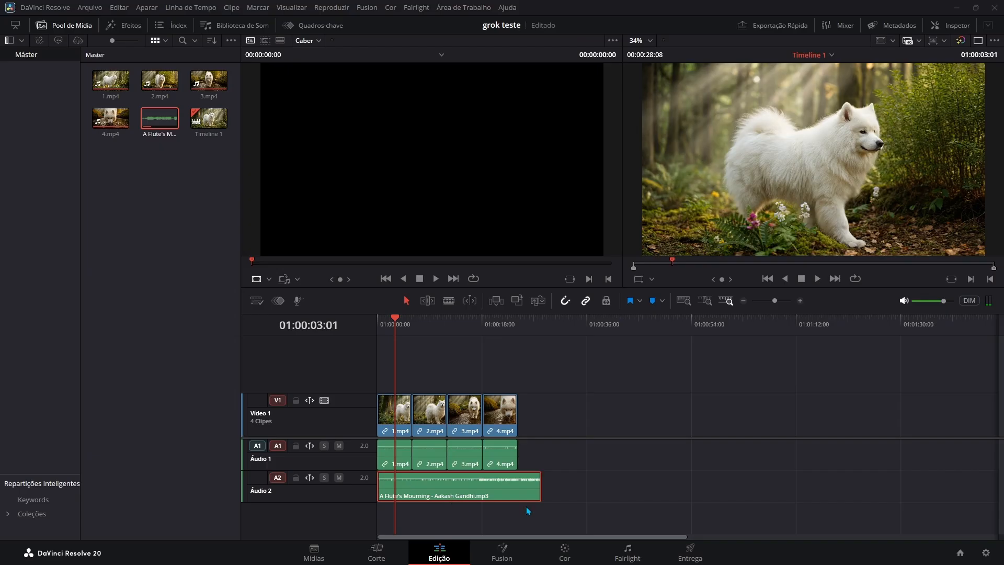
left_click_drag(541, 520, 378, 390)
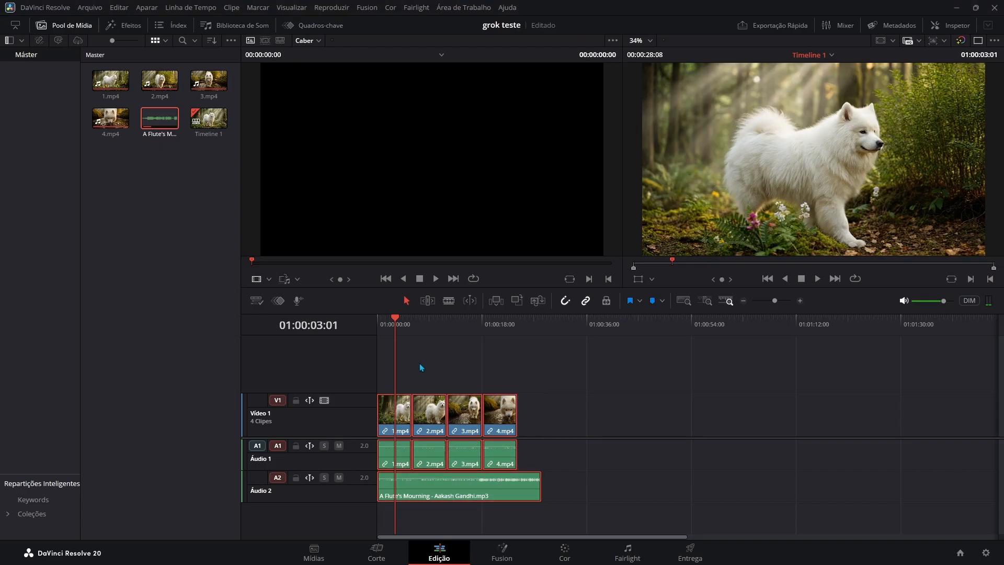
key("Delete")
- Create a new bin in the media pool
left_click(144, 195)
right_click(146, 194)
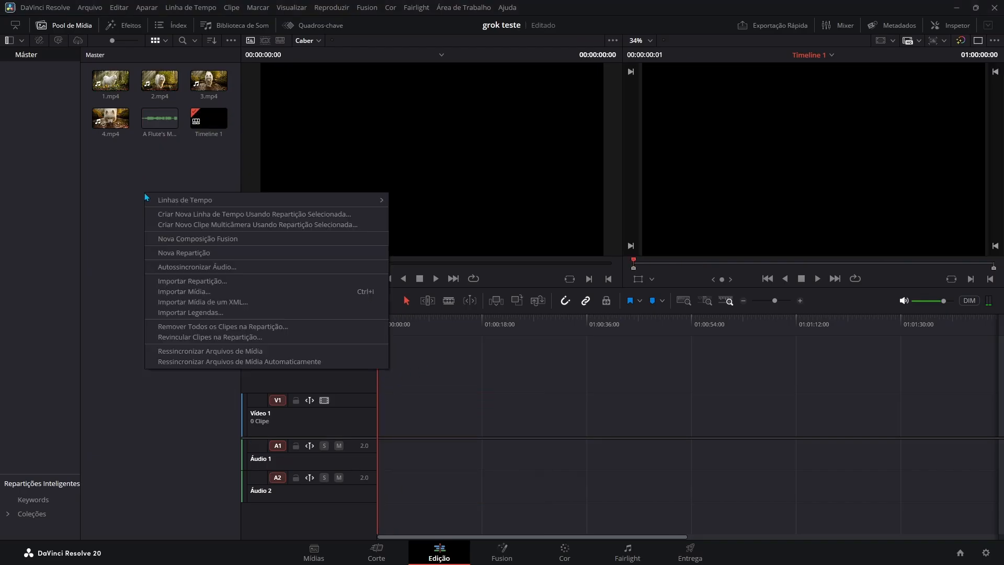
left_click(190, 253)
- Import 1.mp4 through 4.mp4 from the INFLUENCER folder into the new bin and place them on the timeline
left_click(509, 558)
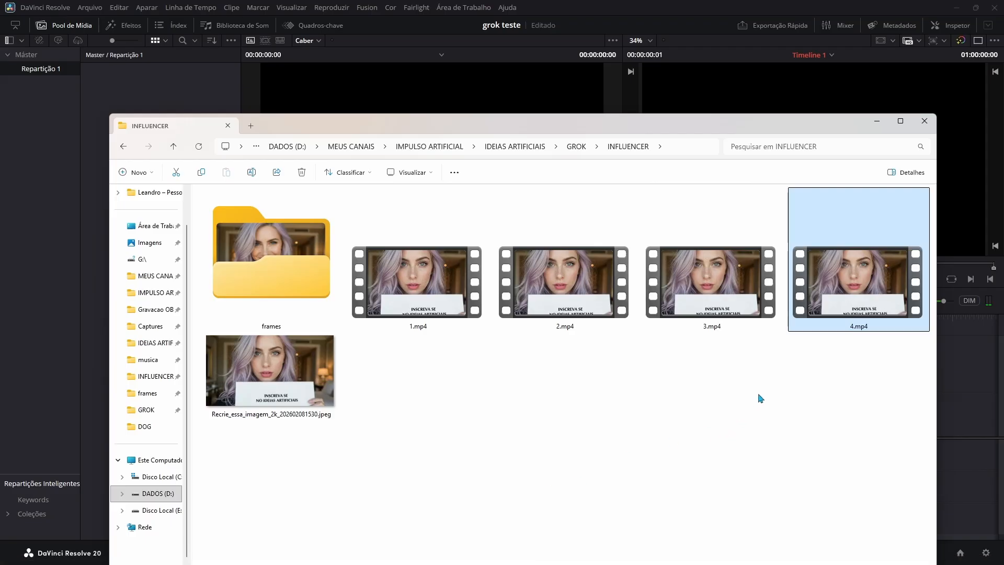
left_click(397, 282, "shift")
left_click_drag(397, 282, 134, 94)
left_click_drag(118, 127, 353, 453)
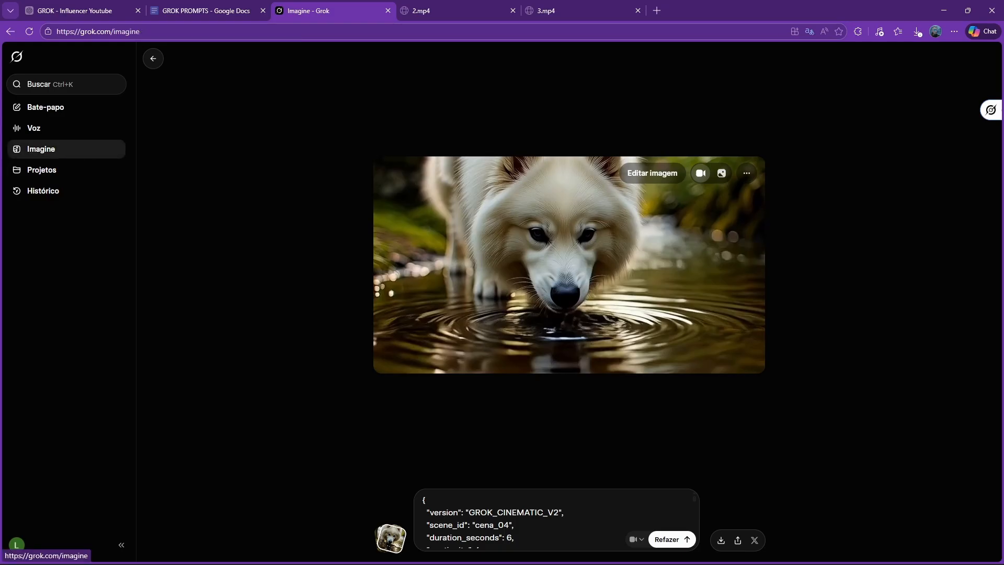
- Open Grok's Imagine gallery, and switch to the Flow project 'Feb 21 - 22:54' to browse its Samoyed images
left_click(71, 153)
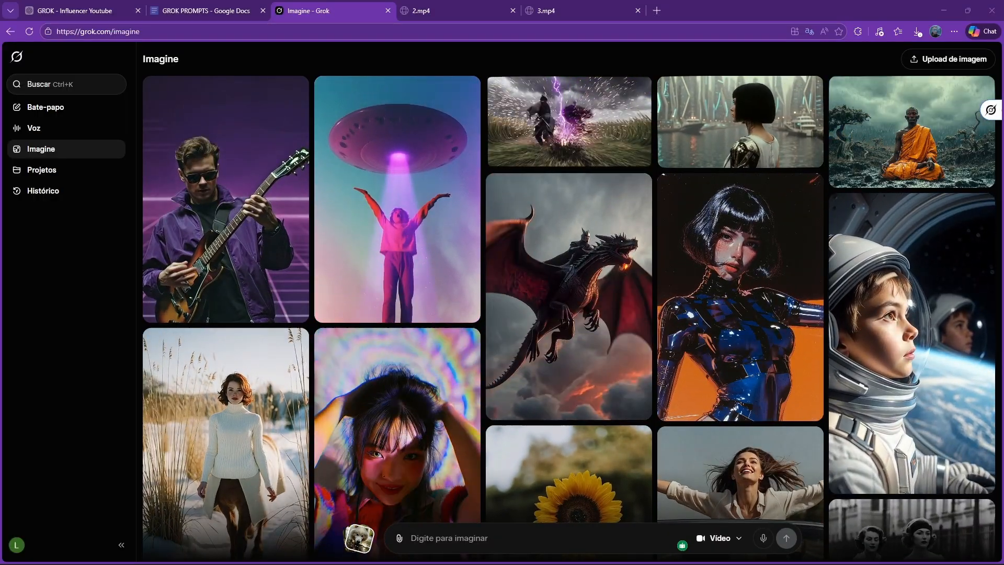
left_click_drag(0, 398, 379, 4)
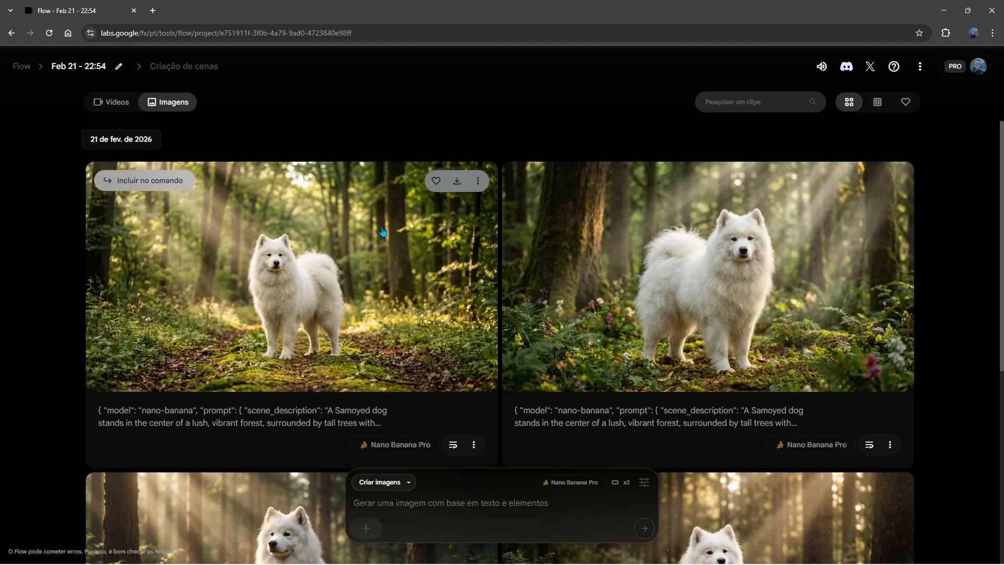
scroll(376, 270, "down", 4)
scroll(376, 270, "up", 4)
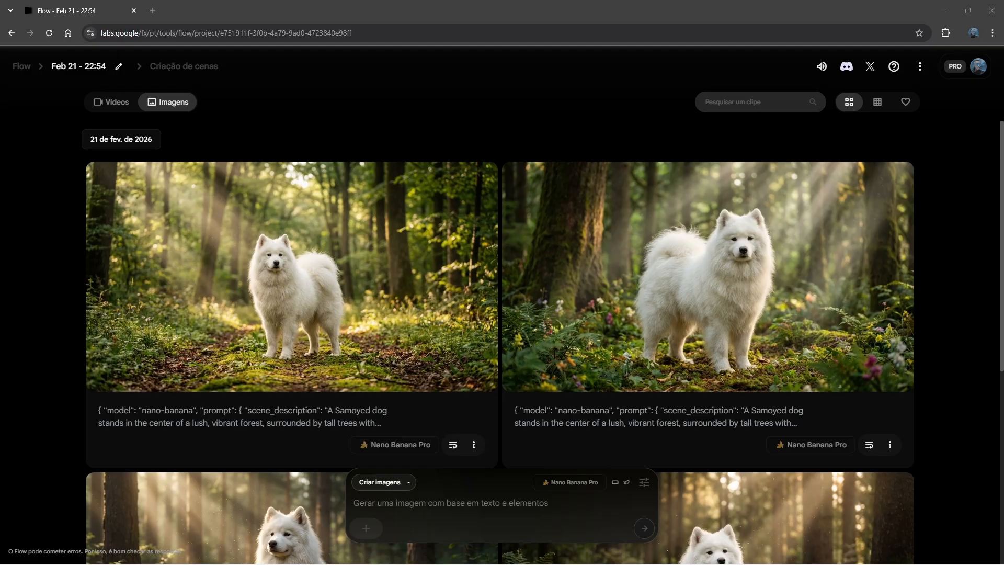
- Use the Samoyed image with sunbeams and flowers as reference and generate images from the prompt 'Quero que essa imagem esteja em um ambiente noturno'
mouse_move(568, 186)
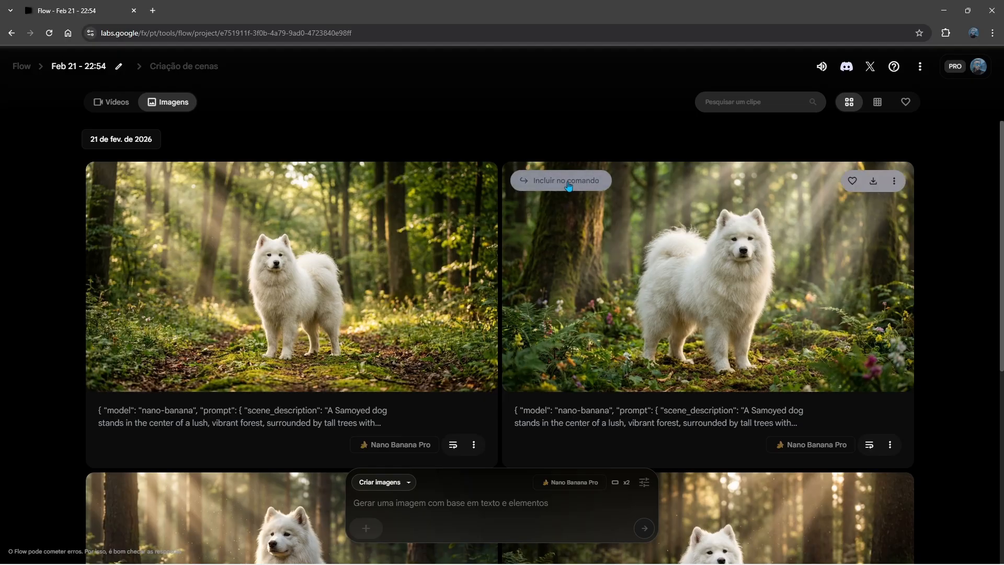
left_click(568, 181)
type("Quero que essa imagem esteja em um ambiente noturno")
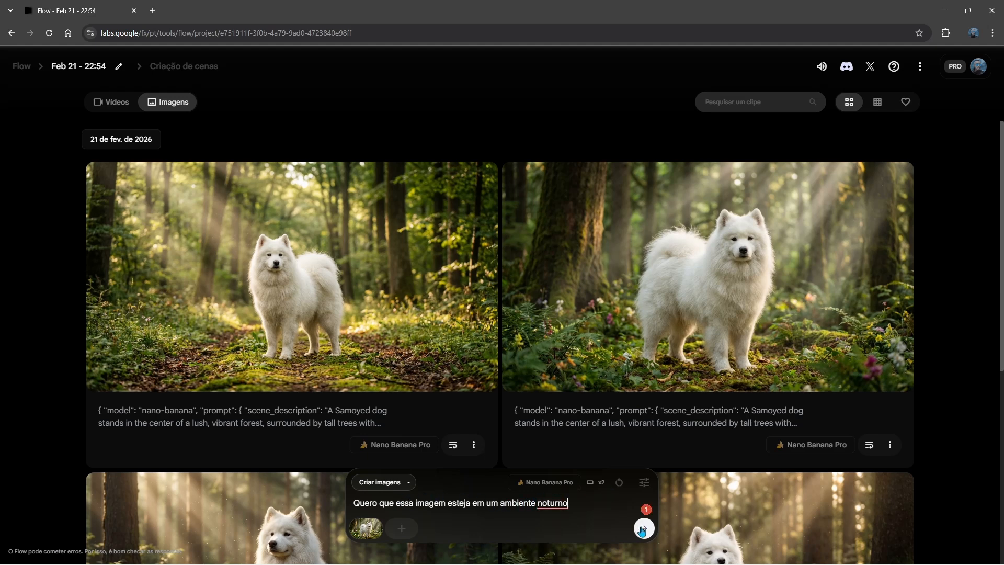
left_click(643, 529)
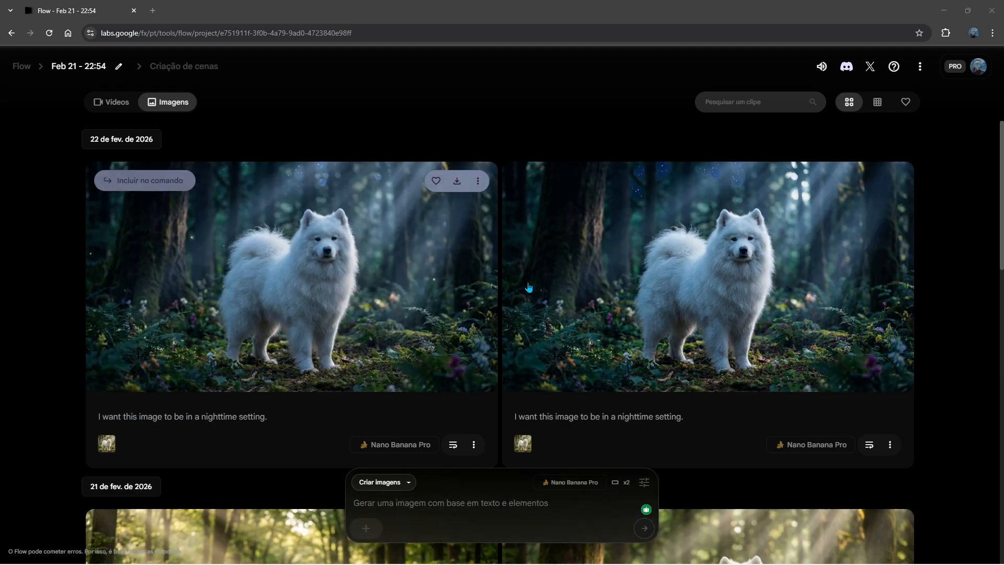